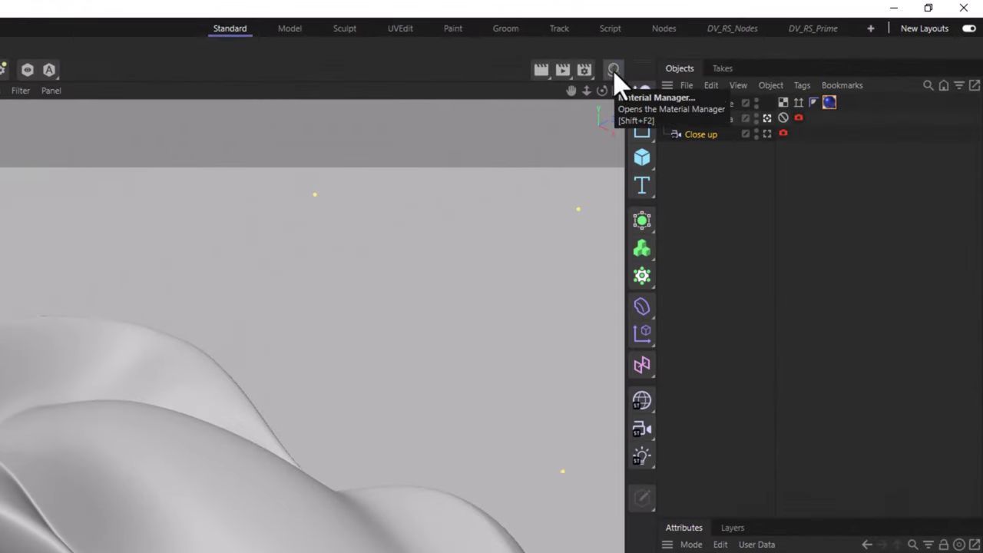
Create a new Octane Material and assign it to the Speed Shape object
{"action": "left_click", "coordinate": [613, 69]}
{"action": "left_click", "coordinate": [557, 92]}
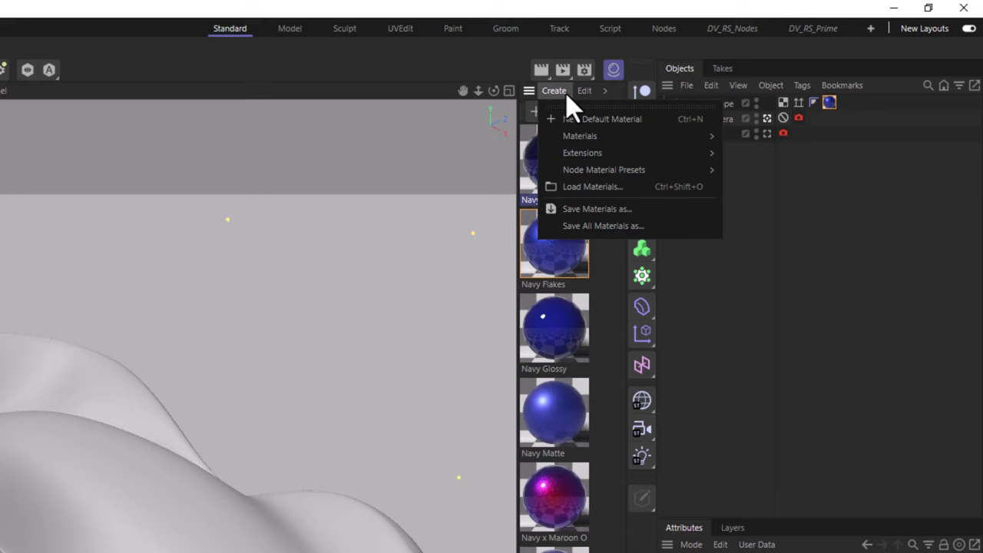
{"action": "mouse_move", "coordinate": [584, 157]}
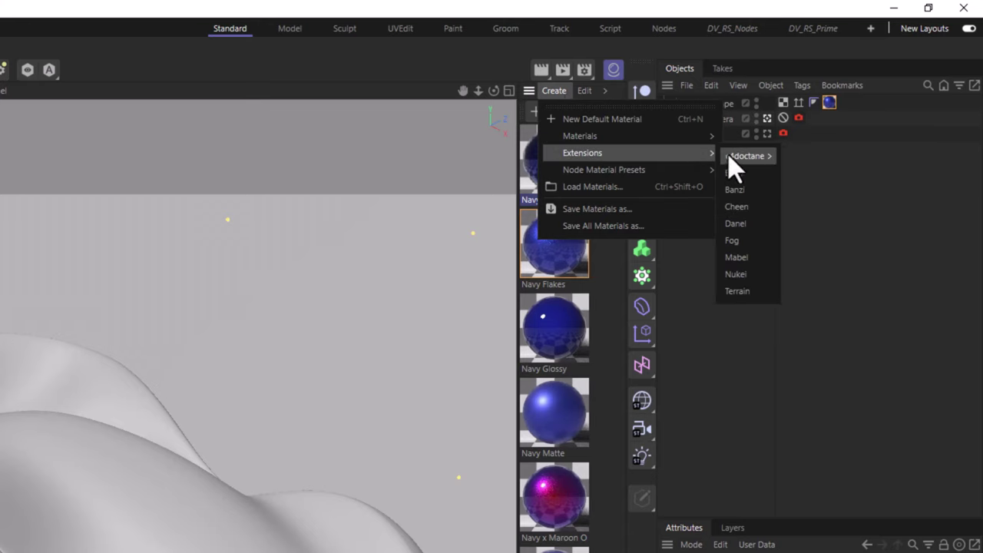
{"action": "mouse_move", "coordinate": [757, 159]}
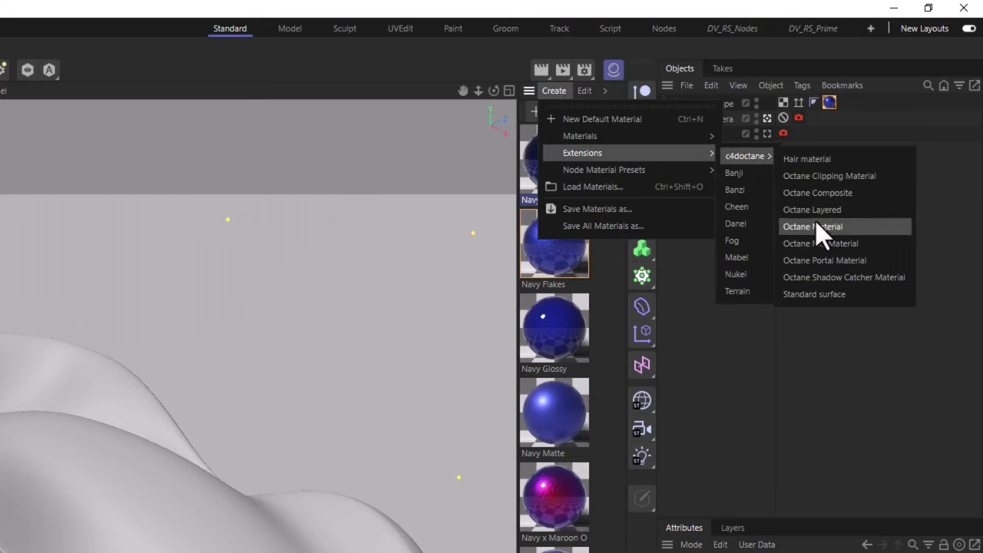
{"action": "left_click", "coordinate": [817, 227]}
{"action": "left_click_drag", "start_coordinate": [568, 172], "coordinate": [832, 100]}
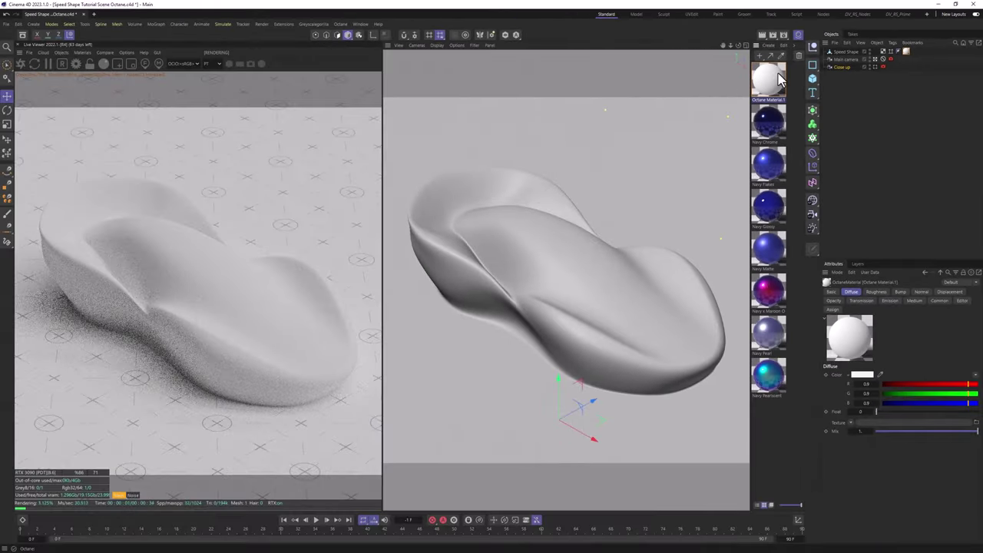
Open the new material in the Octane Node Editor over the viewport and shift its material node to make room for input nodes
{"action": "double_click", "coordinate": [780, 77]}
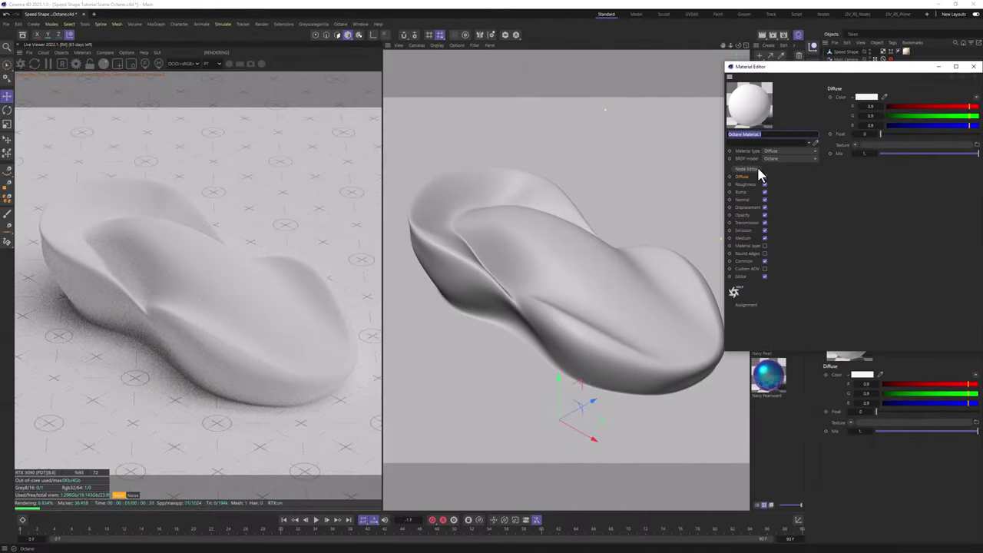
{"action": "left_click", "coordinate": [750, 169]}
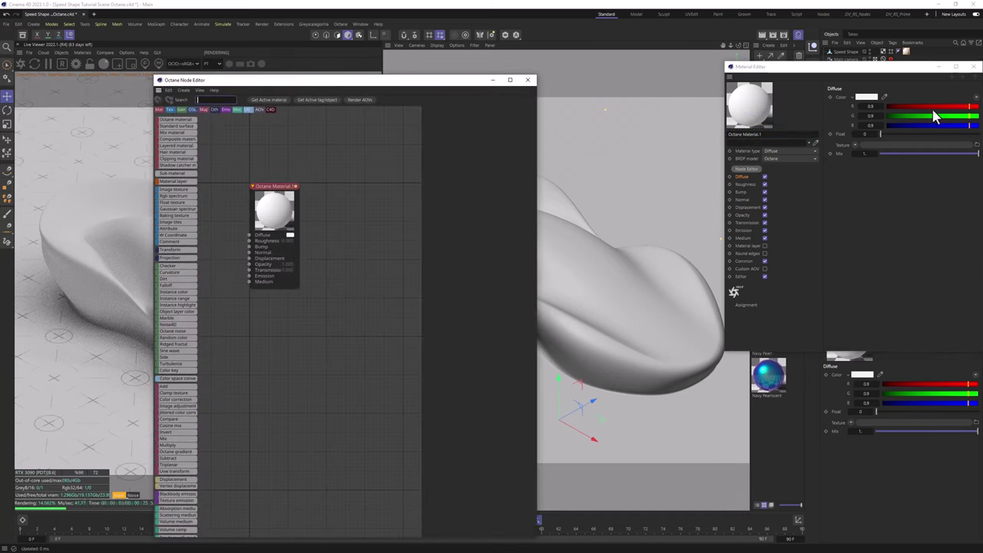
{"action": "left_click", "coordinate": [973, 71]}
{"action": "left_click_drag", "start_coordinate": [390, 81], "coordinate": [620, 43]}
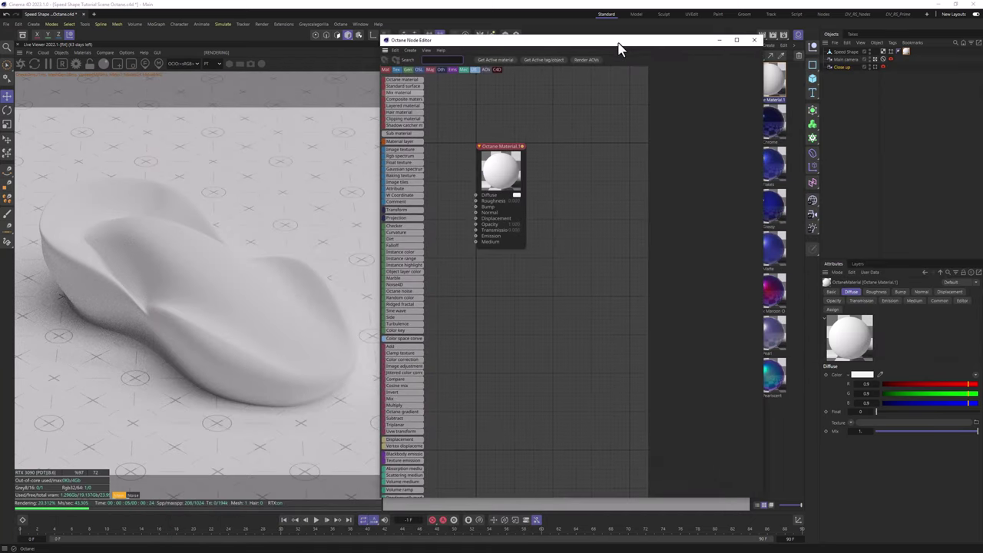
{"action": "left_click_drag", "start_coordinate": [501, 167], "coordinate": [598, 184]}
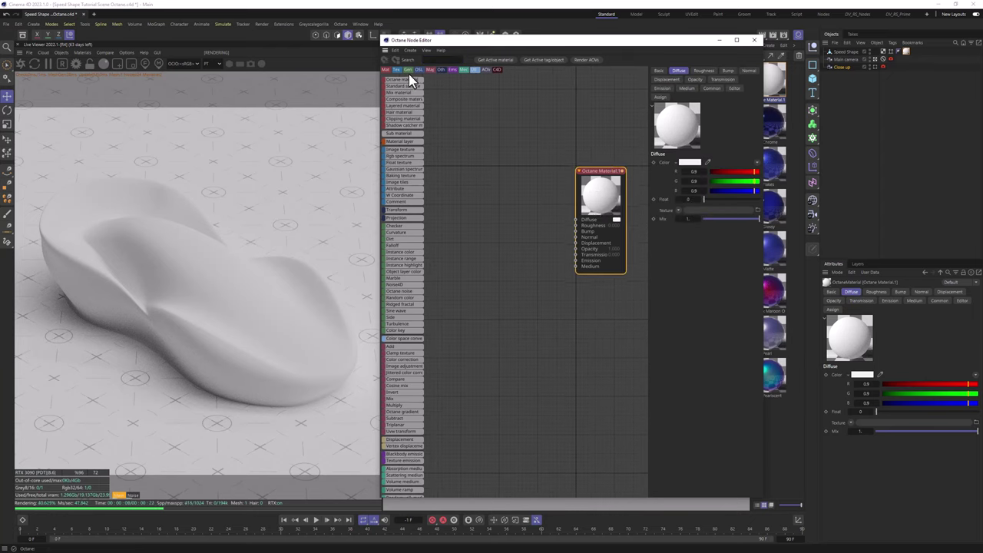
{"action": "scroll", "coordinate": [573, 163], "scroll_direction": "up", "scroll_amount": 3}
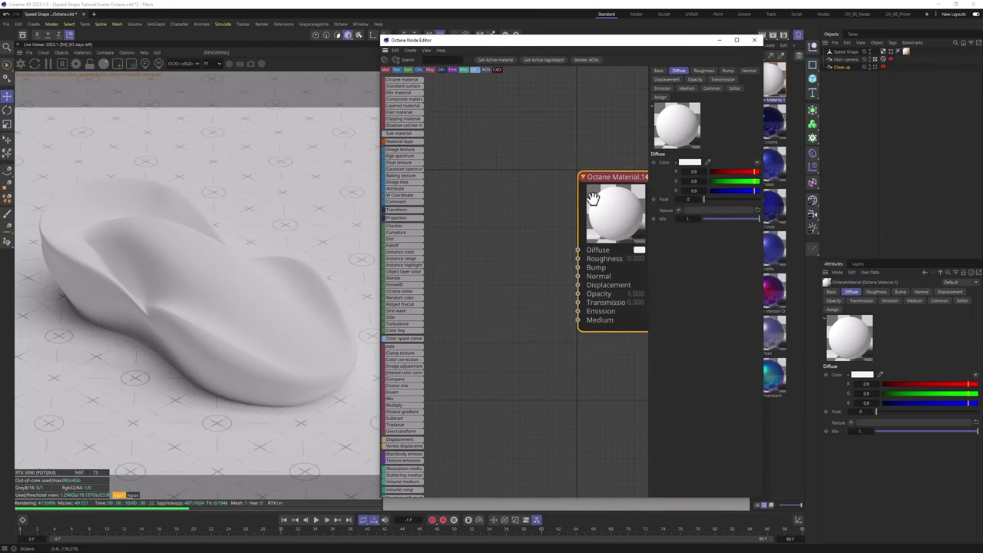
{"action": "scroll", "coordinate": [610, 195], "scroll_direction": "down", "scroll_amount": 4}
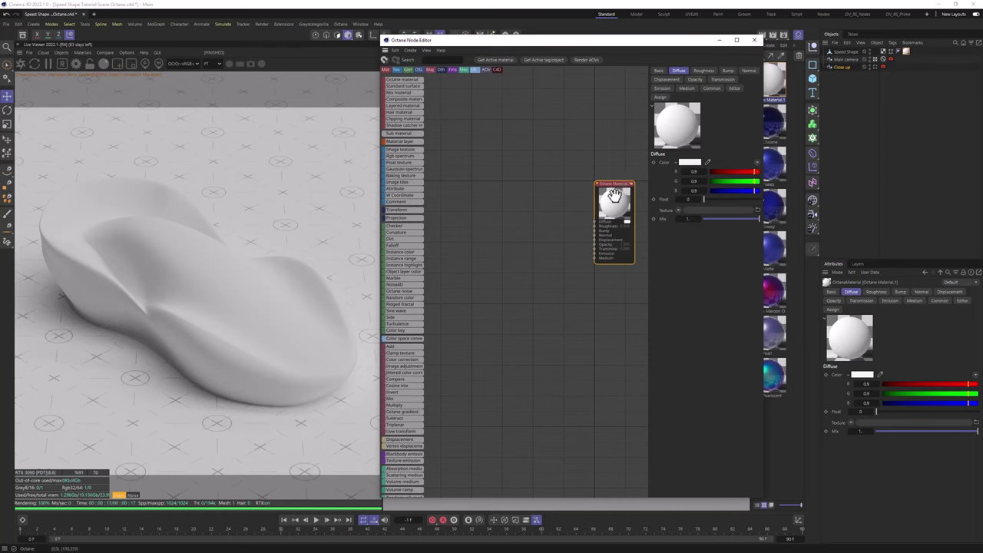
Set the Octane material's BRDF model to GGX(energy preserving)
{"action": "left_click", "coordinate": [659, 71]}
{"action": "left_click", "coordinate": [703, 180]}
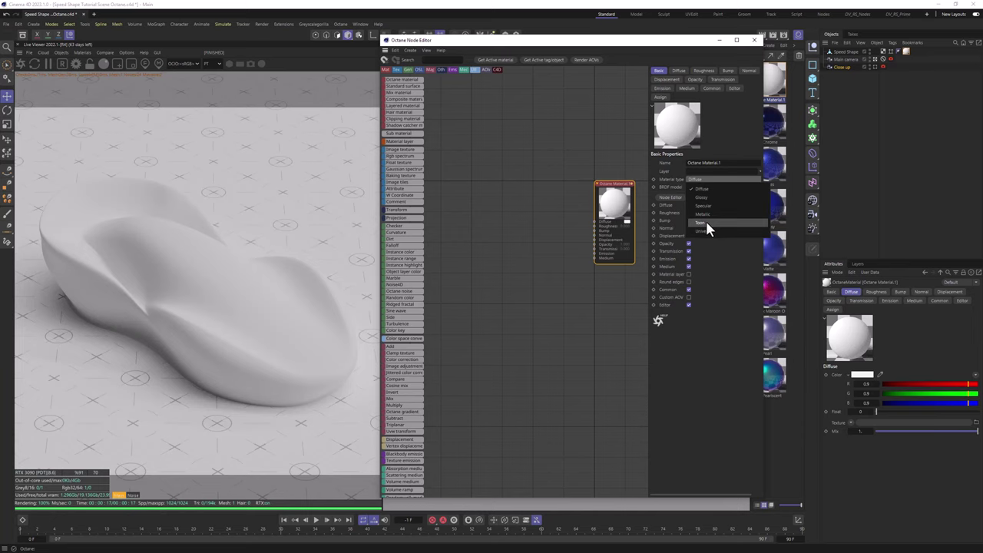
{"action": "left_click", "coordinate": [706, 271]}
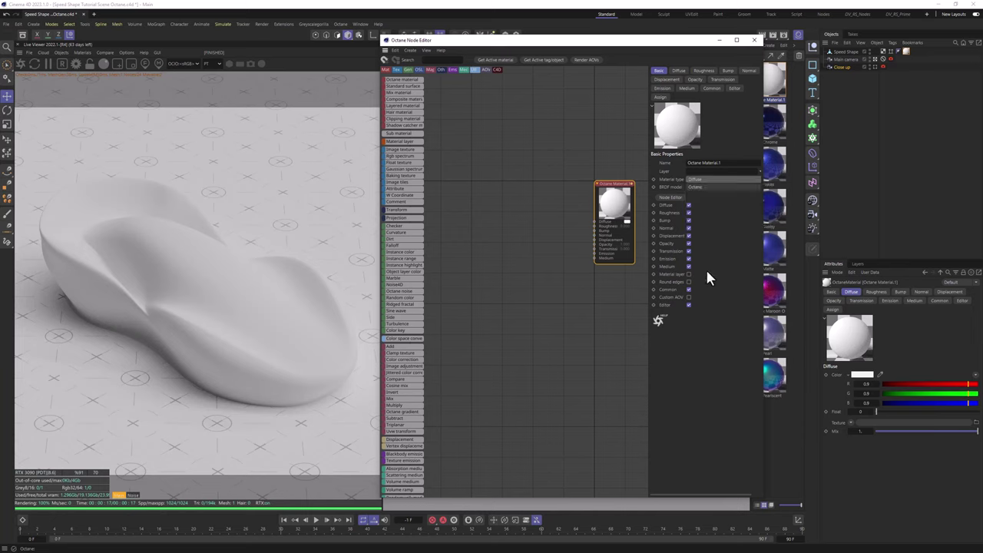
{"action": "left_click", "coordinate": [703, 183]}
{"action": "left_click", "coordinate": [706, 222]}
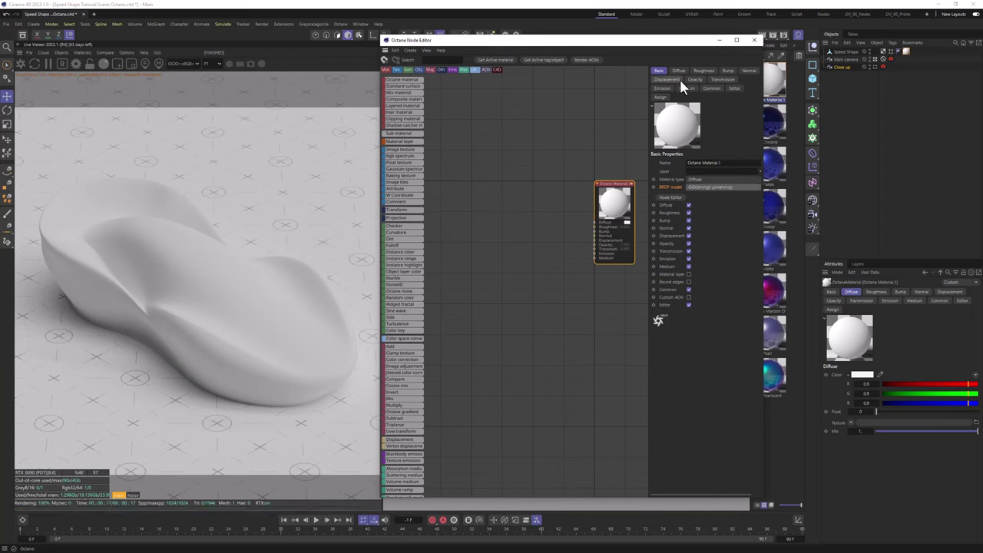
{"action": "left_click", "coordinate": [485, 192]}
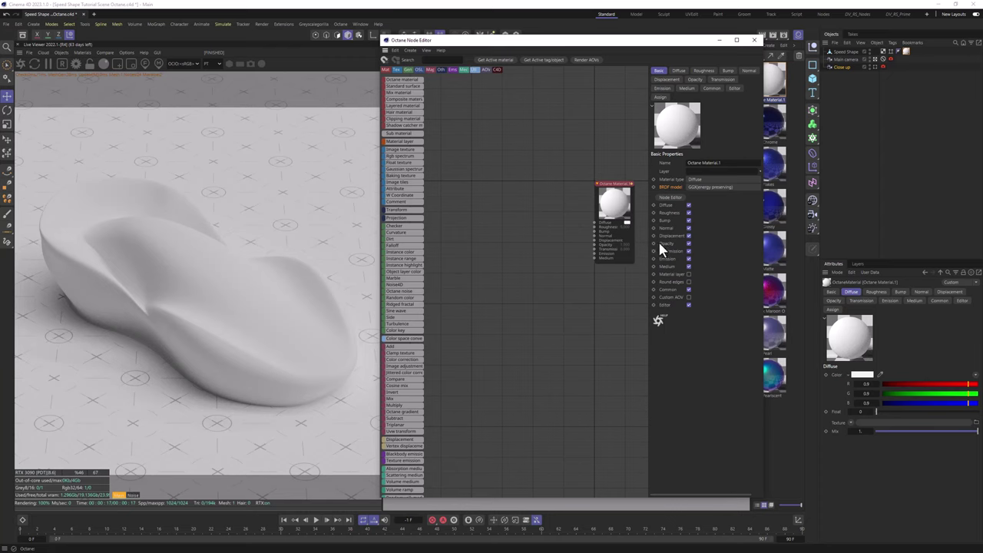
Enable the Material layer channel on the Octane material and add a layer group to it
{"action": "left_click", "coordinate": [688, 274]}
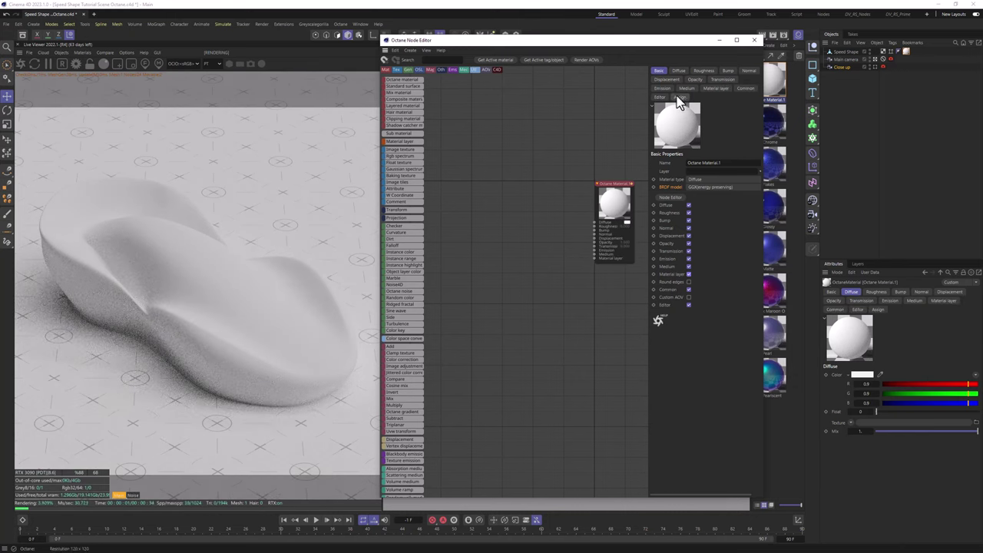
{"action": "left_click", "coordinate": [721, 90]}
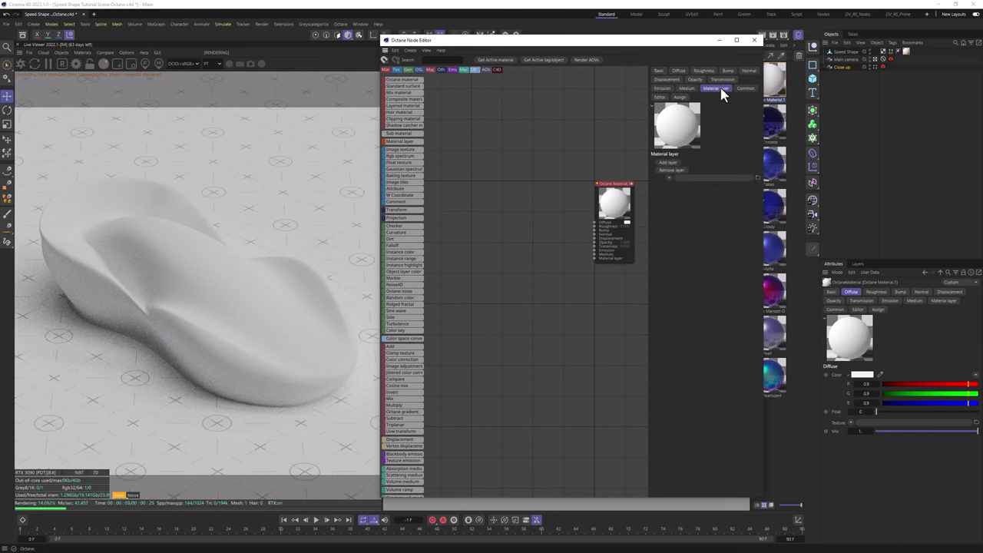
{"action": "left_click", "coordinate": [671, 164]}
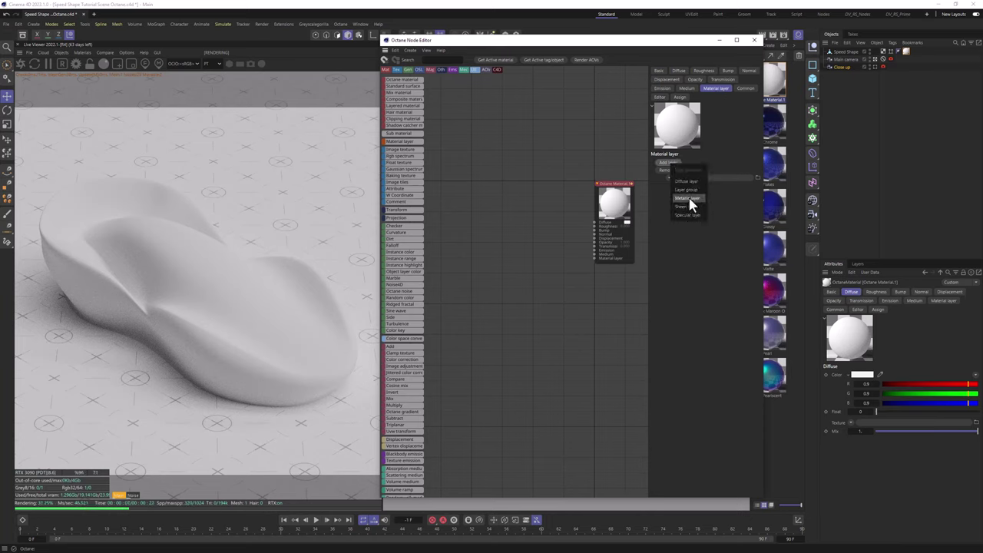
{"action": "left_click", "coordinate": [686, 198]}
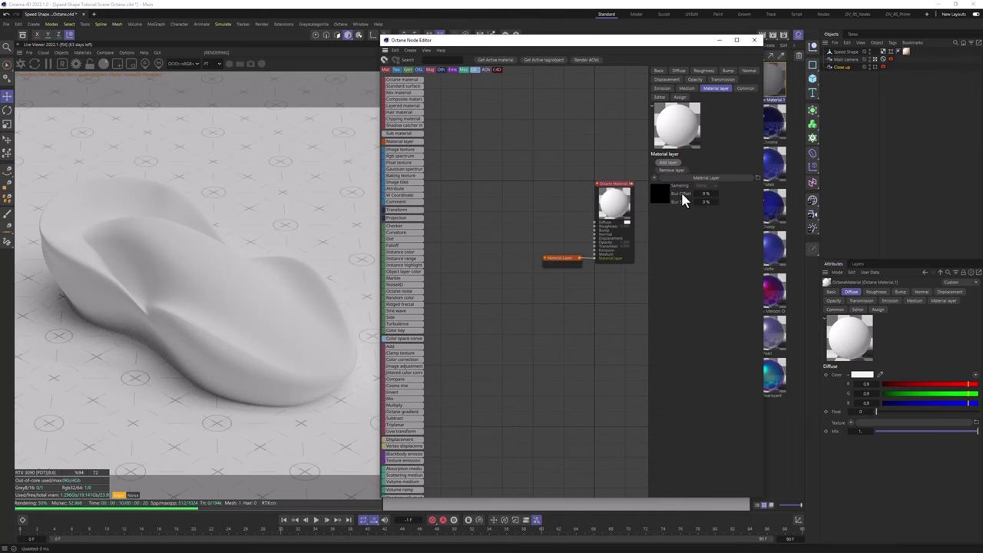
Add a specular layer, a metallic layer and a second specular layer to the Material Layer node
{"action": "left_click_drag", "start_coordinate": [558, 259], "coordinate": [489, 312]}
{"action": "middle_click_drag", "start_coordinate": [489, 312], "coordinate": [571, 287]}
{"action": "scroll", "coordinate": [562, 294], "scroll_direction": "up", "scroll_amount": 3}
{"action": "scroll", "coordinate": [562, 295], "scroll_direction": "down", "scroll_amount": 3}
{"action": "scroll", "coordinate": [521, 299], "scroll_direction": "down", "scroll_amount": 1}
{"action": "scroll", "coordinate": [526, 301], "scroll_direction": "up", "scroll_amount": 2}
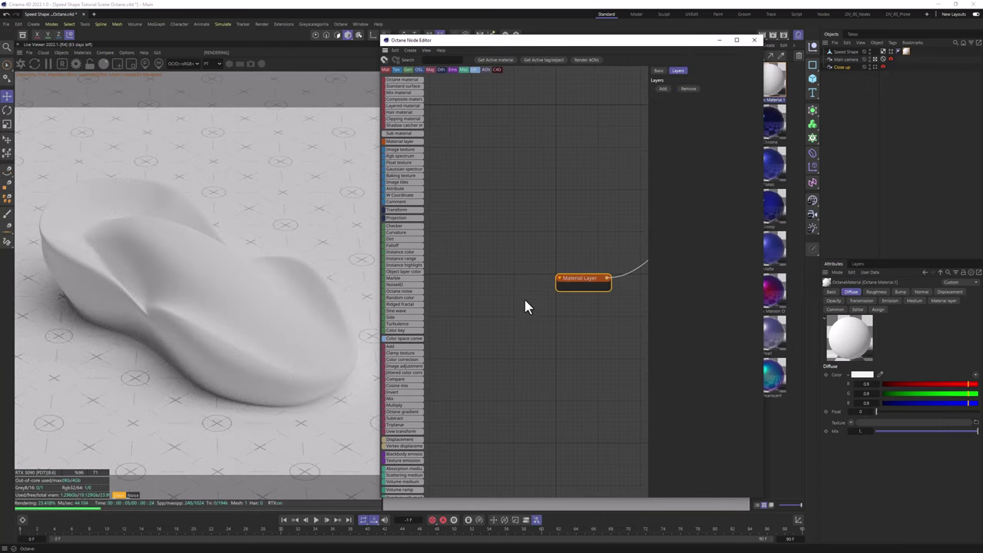
{"action": "scroll", "coordinate": [552, 280], "scroll_direction": "down", "scroll_amount": 4}
{"action": "scroll", "coordinate": [546, 280], "scroll_direction": "up", "scroll_amount": 3}
{"action": "left_click", "coordinate": [663, 89]}
{"action": "left_click", "coordinate": [685, 140]}
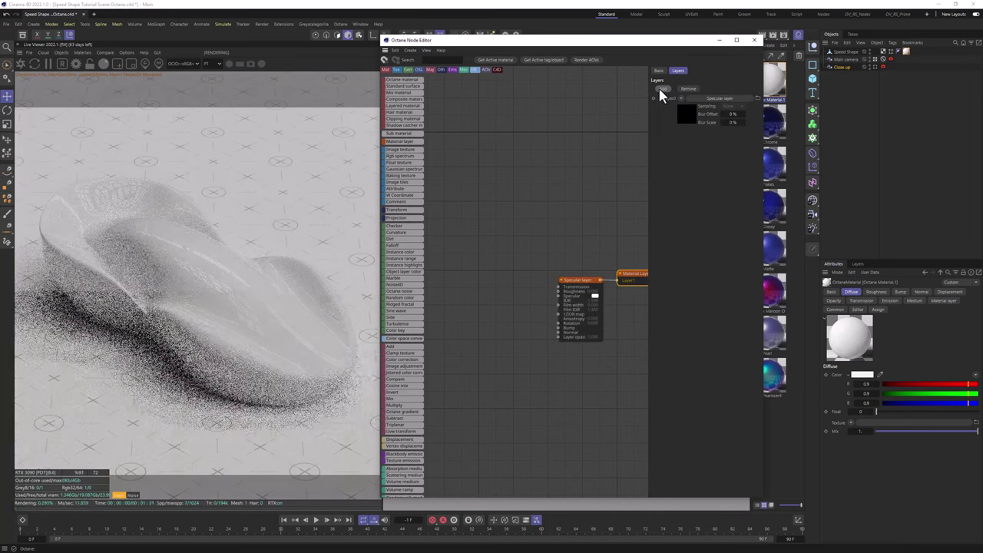
{"action": "left_click", "coordinate": [663, 89]}
{"action": "left_click", "coordinate": [679, 124]}
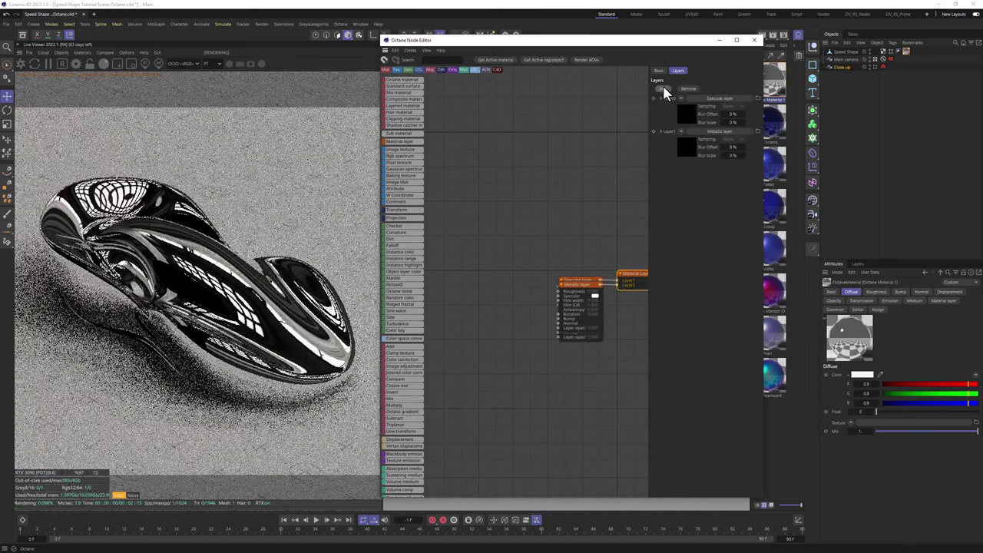
Spread the three layer nodes out in a column, with the metallic layer between the two specular layers
{"action": "left_click_drag", "start_coordinate": [580, 280], "coordinate": [500, 137]}
{"action": "left_click_drag", "start_coordinate": [577, 283], "coordinate": [495, 275]}
{"action": "left_click", "coordinate": [496, 275]}
{"action": "left_click_drag", "start_coordinate": [576, 289], "coordinate": [488, 417]}
{"action": "left_click", "coordinate": [488, 416]}
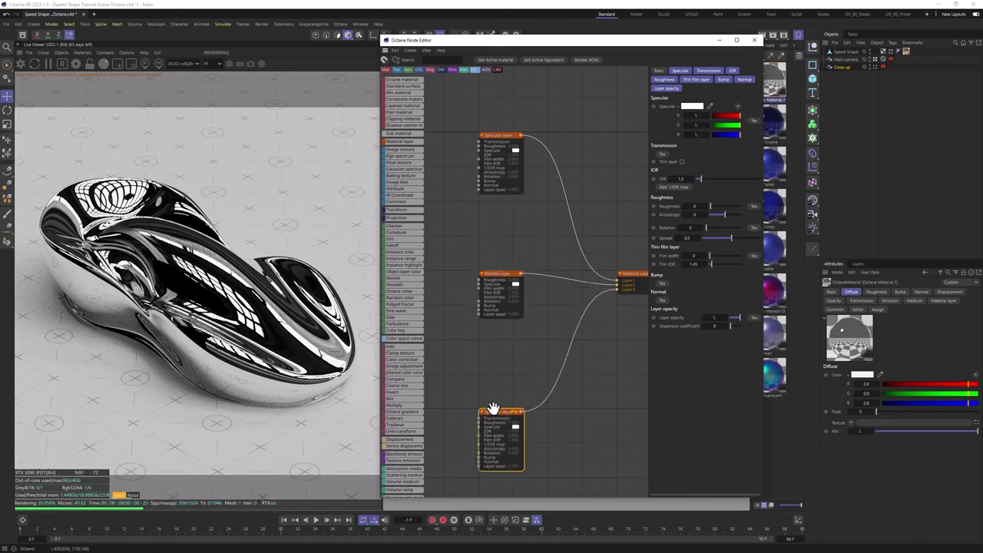
{"action": "middle_click_drag", "start_coordinate": [493, 409], "coordinate": [504, 391]}
{"action": "left_click", "coordinate": [509, 115]}
{"action": "right_click", "coordinate": [510, 116]}
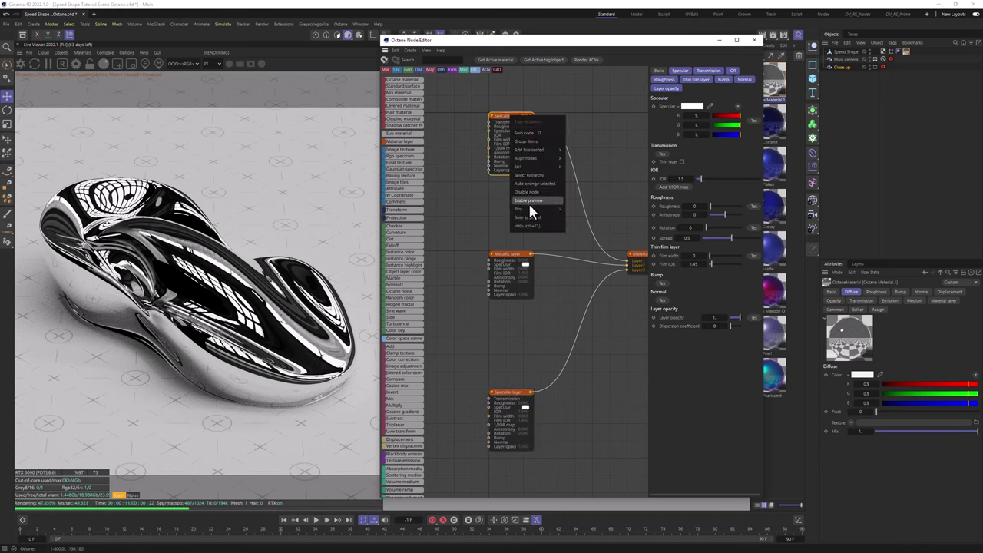
{"action": "left_click", "coordinate": [484, 189]}
{"action": "left_click", "coordinate": [507, 107]}
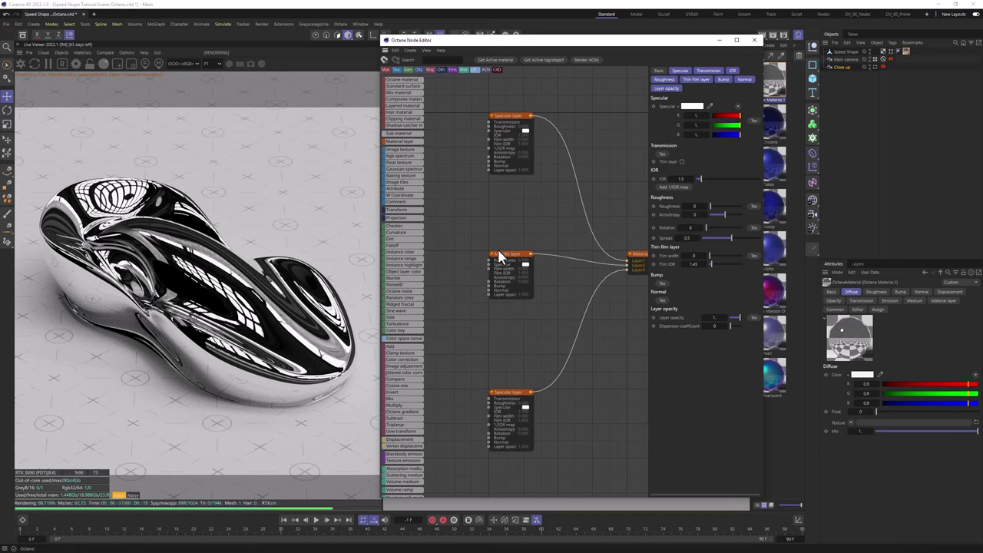
Rename the metallic layer node to Flakes
{"action": "left_click", "coordinate": [499, 256]}
{"action": "right_click", "coordinate": [499, 257]}
{"action": "right_click", "coordinate": [500, 256]}
{"action": "mouse_move", "coordinate": [530, 311]}
{"action": "left_click", "coordinate": [568, 335]}
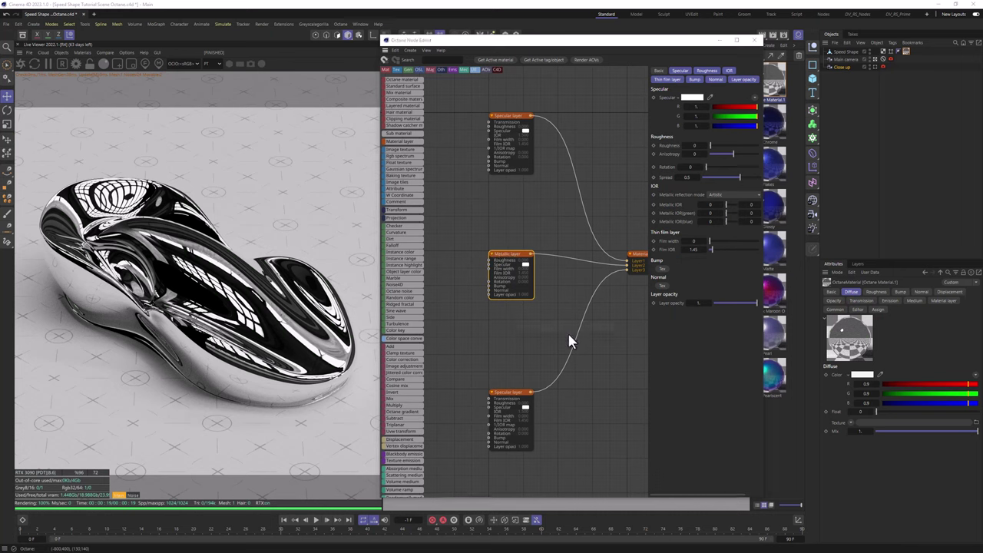
{"action": "key", "text": "BackSpace"}
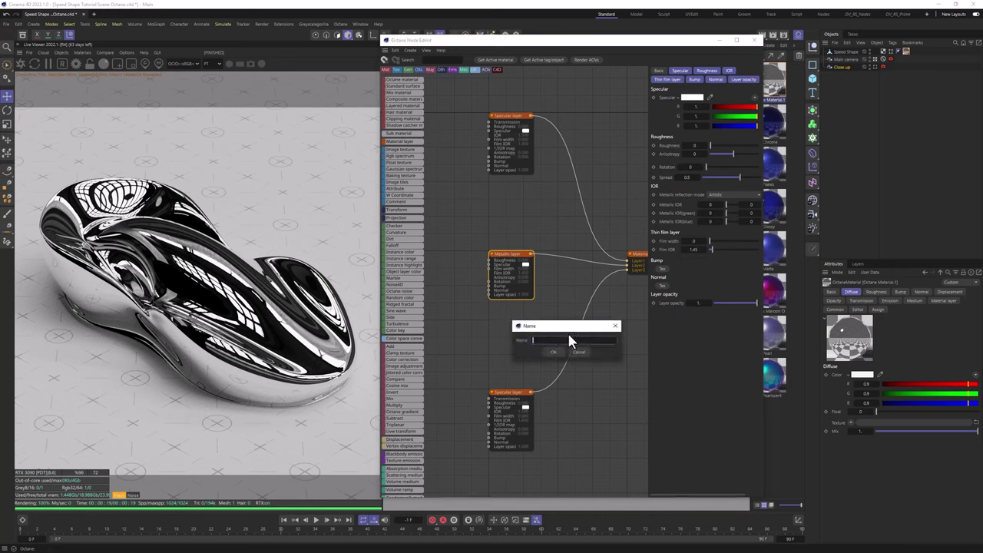
{"action": "type", "text": "fFlakes"}
{"action": "key", "text": "Return"}
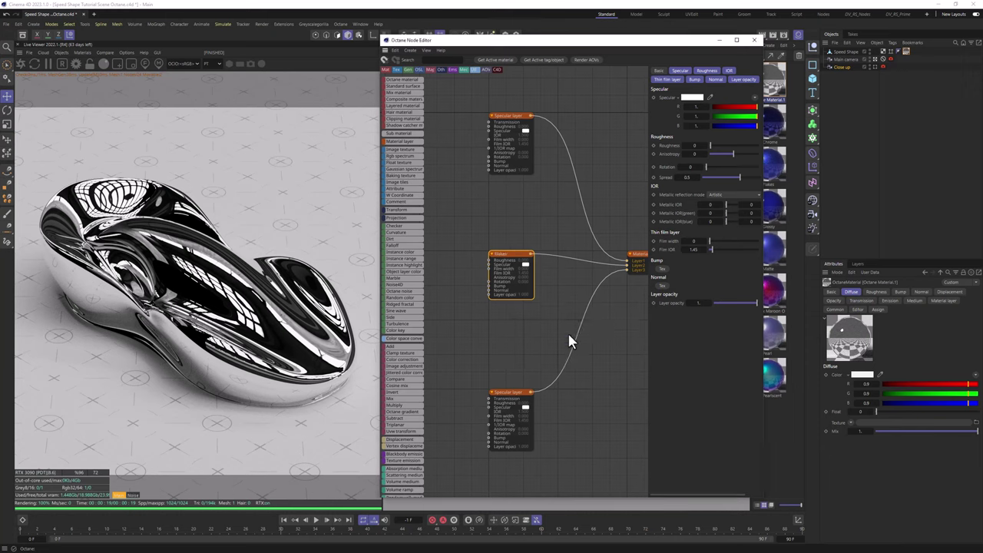
Rename the lower specular layer node to Clear Coat
{"action": "left_click", "coordinate": [513, 392]}
{"action": "right_click", "coordinate": [514, 395]}
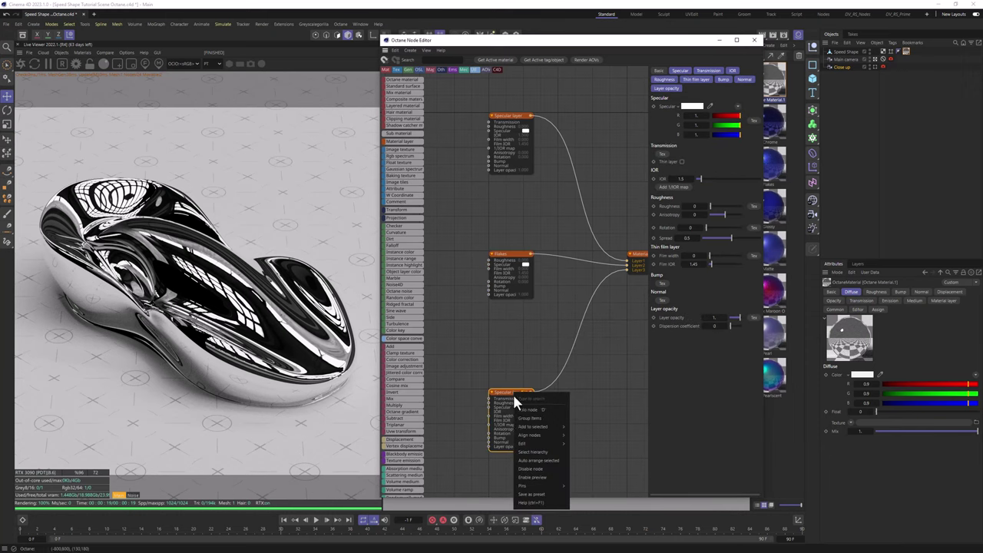
{"action": "mouse_move", "coordinate": [544, 442]}
{"action": "left_click", "coordinate": [583, 481]}
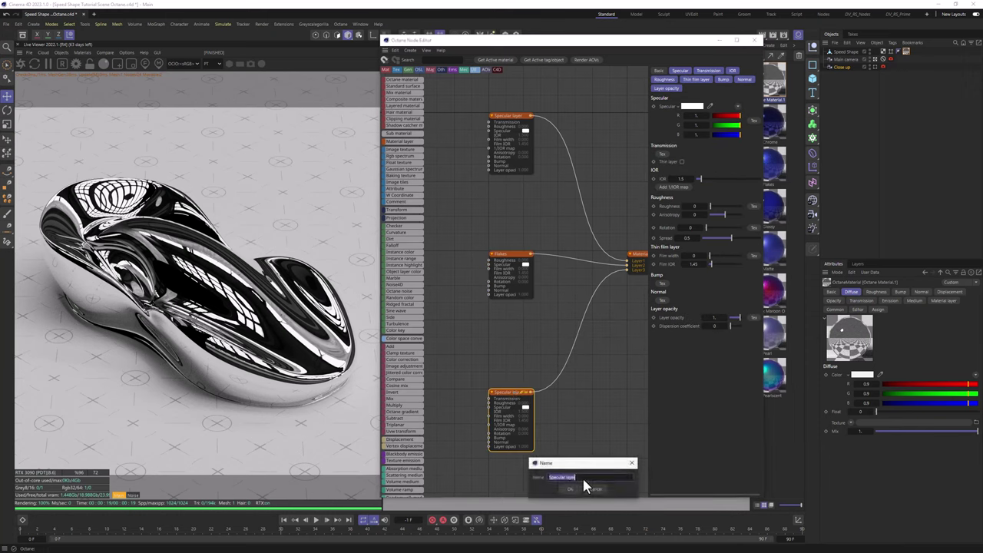
{"action": "type", "text": "Clear Coat"}
{"action": "key", "text": "Return"}
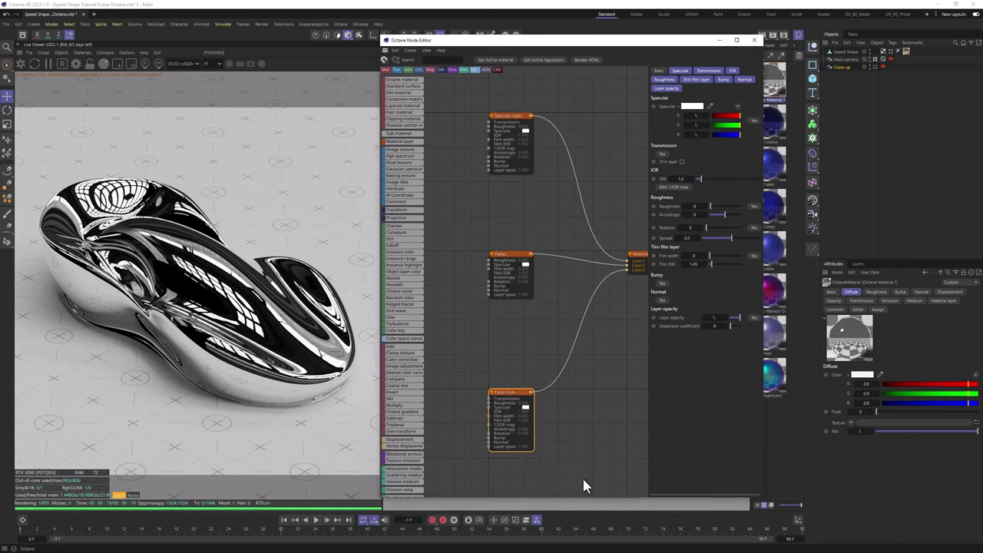
Rename the upper specular layer node to Specular
{"action": "right_click", "coordinate": [514, 116]}
{"action": "left_click", "coordinate": [504, 116]}
{"action": "right_click", "coordinate": [501, 117]}
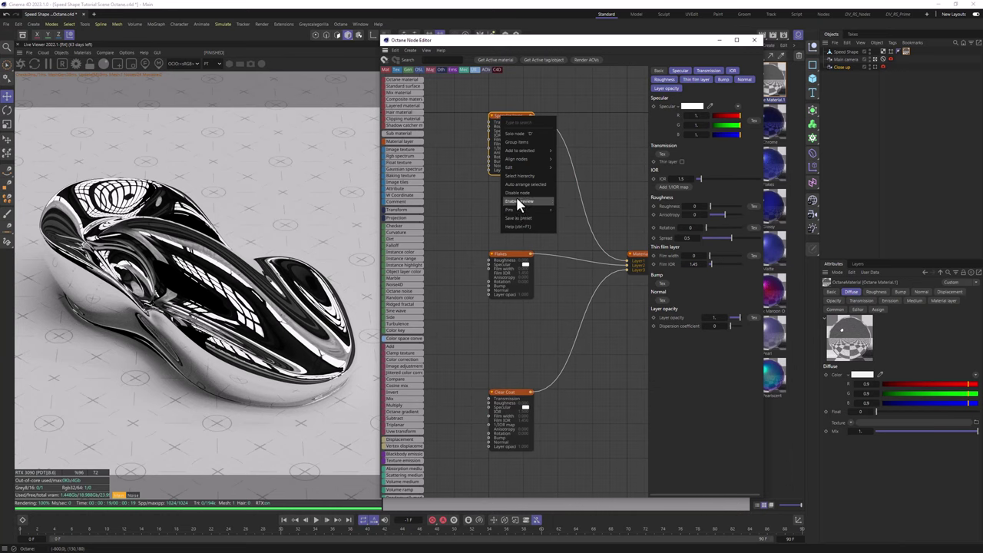
{"action": "mouse_move", "coordinate": [548, 167]}
{"action": "left_click", "coordinate": [566, 203]}
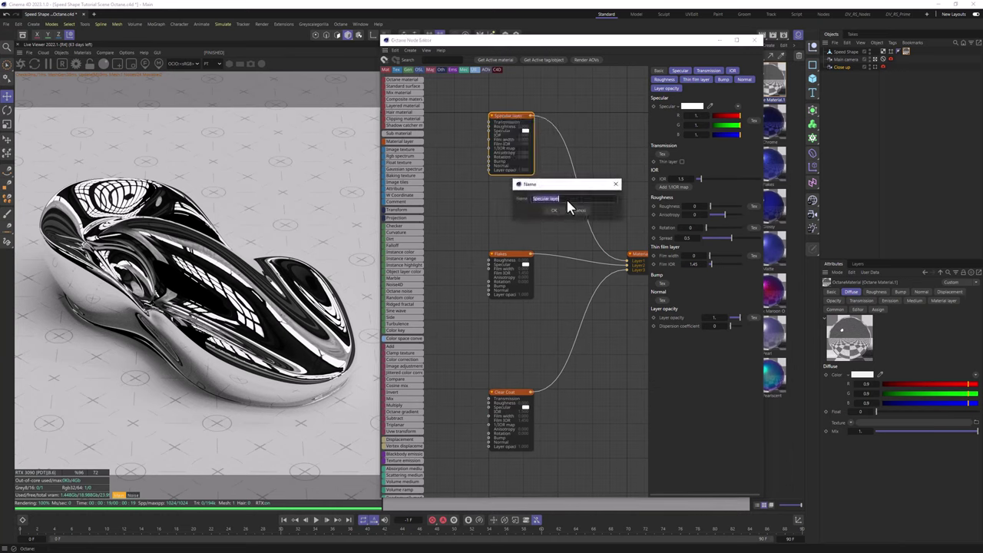
{"action": "type", "text": "Specular"}
{"action": "key", "text": "Return"}
Add a Falloff node to the graph and place it above the Material Layer node
{"action": "middle_click_drag", "start_coordinate": [569, 203], "coordinate": [452, 211]}
{"action": "middle_click_drag", "start_coordinate": [540, 174], "coordinate": [427, 289]}
{"action": "left_click", "coordinate": [577, 253]}
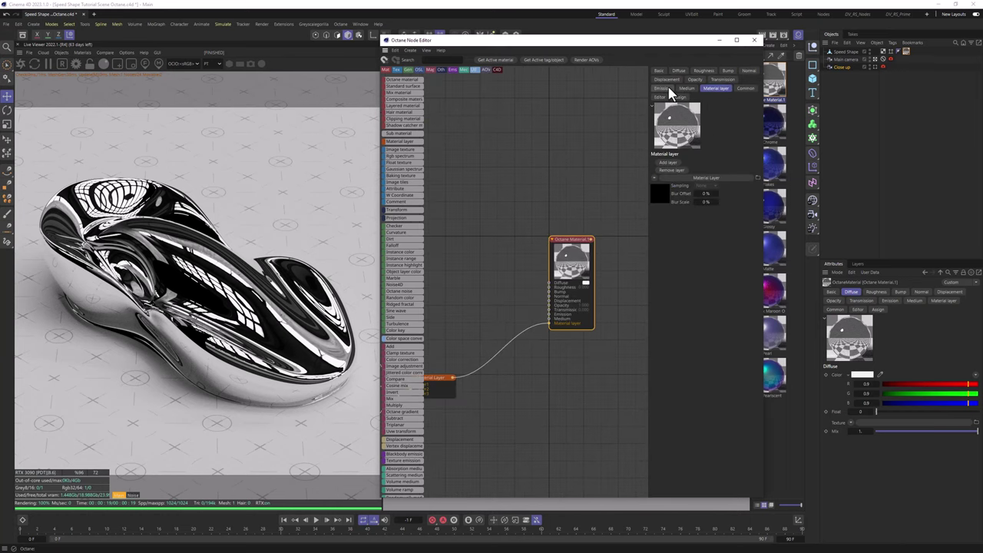
{"action": "scroll", "coordinate": [538, 265], "scroll_direction": "up", "scroll_amount": 3}
{"action": "middle_click_drag", "start_coordinate": [468, 242], "coordinate": [477, 218]}
{"action": "key", "text": "c"}
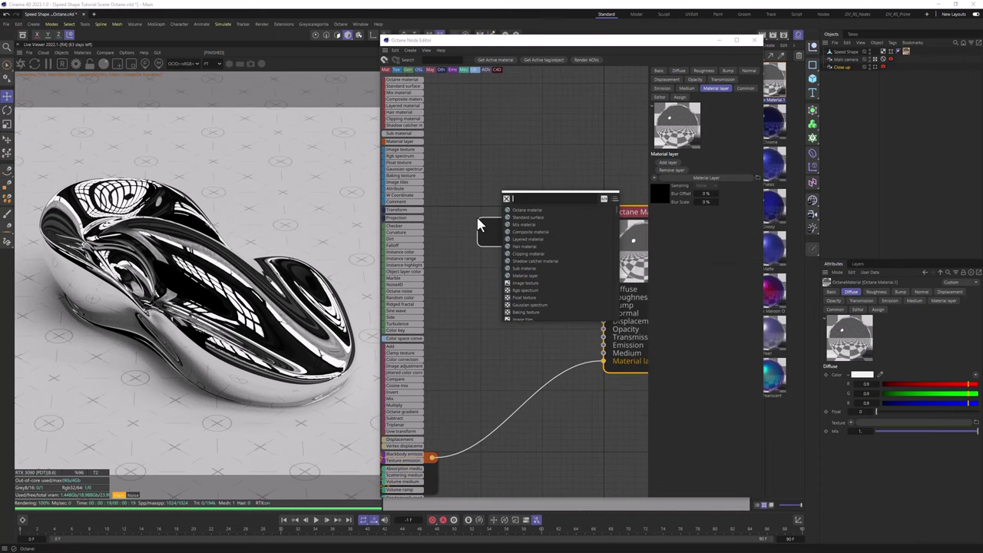
{"action": "right_click", "coordinate": [476, 205]}
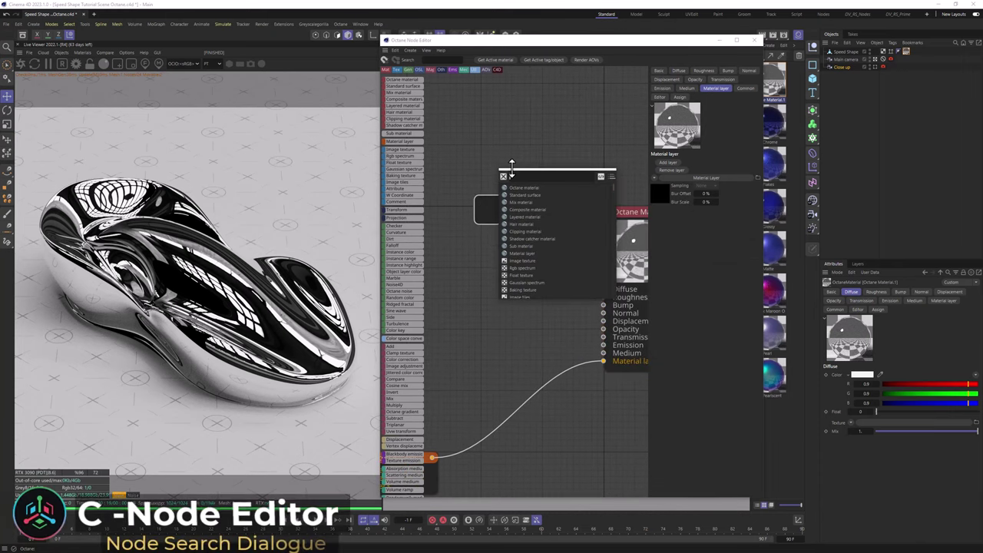
{"action": "type", "text": "falloff"}
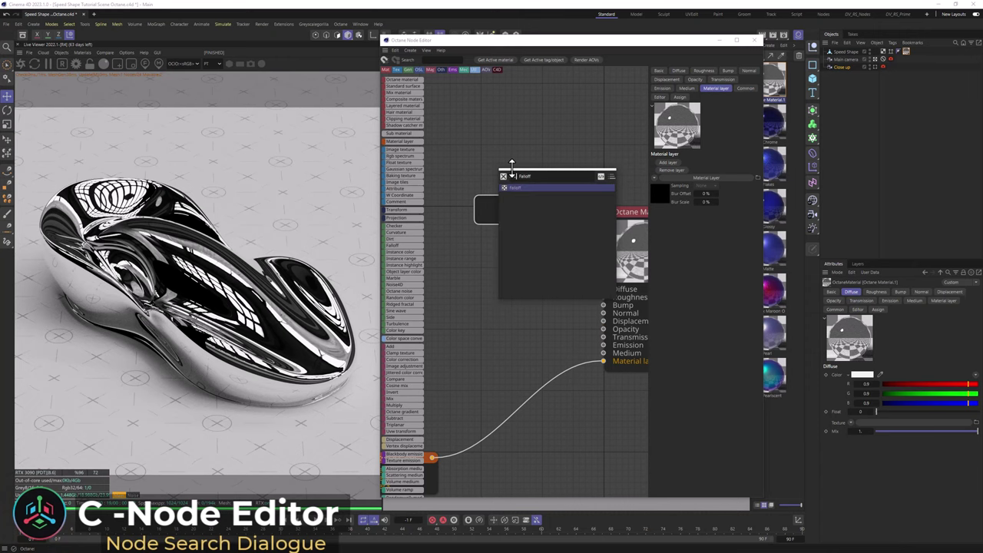
{"action": "key", "text": "Return"}
{"action": "scroll", "coordinate": [537, 189], "scroll_direction": "down", "scroll_amount": 2}
{"action": "middle_click_drag", "start_coordinate": [567, 182], "coordinate": [651, 187]}
{"action": "left_click_drag", "start_coordinate": [606, 202], "coordinate": [526, 206]}
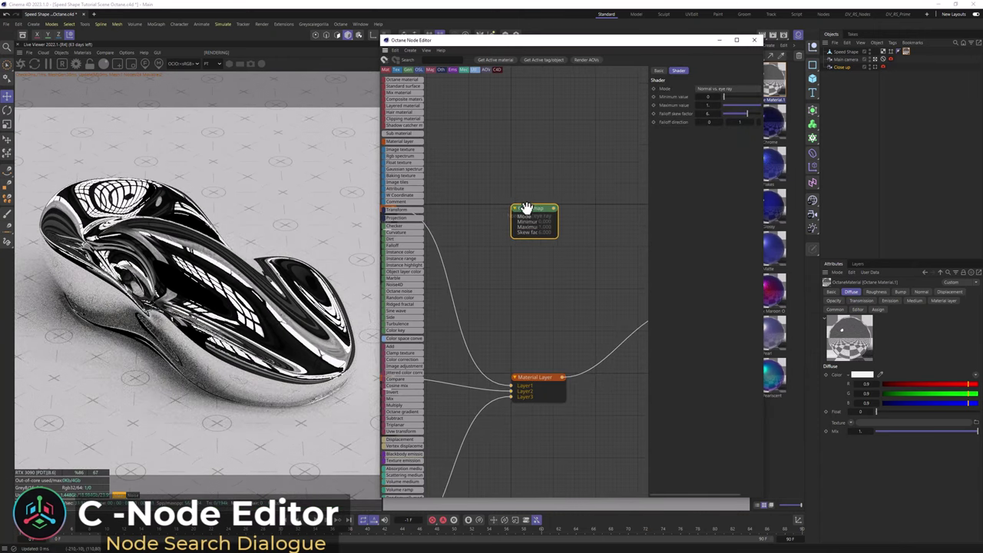
Add an Octane gradient node, feed the Falloff map into its texture input, and connect it to the material's Diffuse input
{"action": "right_click", "coordinate": [577, 183]}
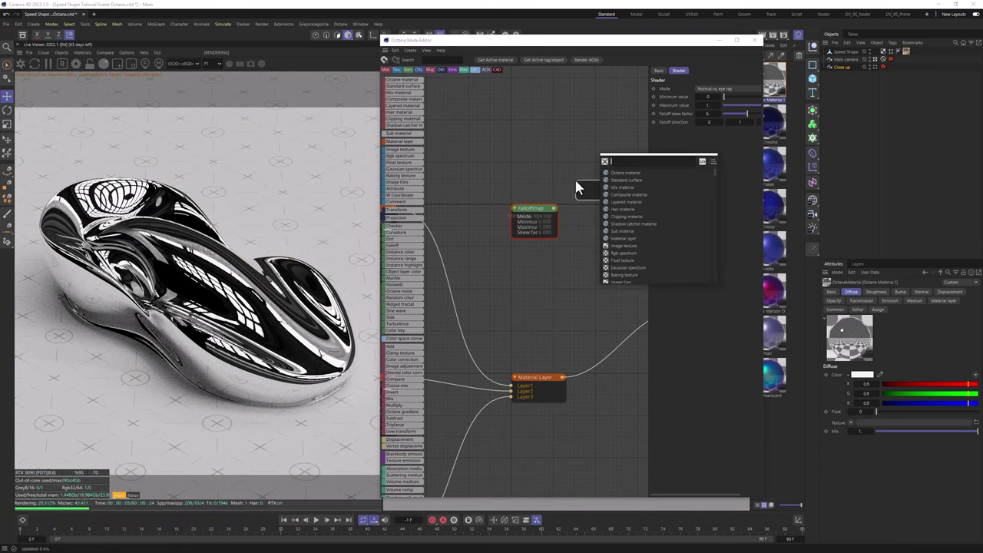
{"action": "type", "text": "gra"}
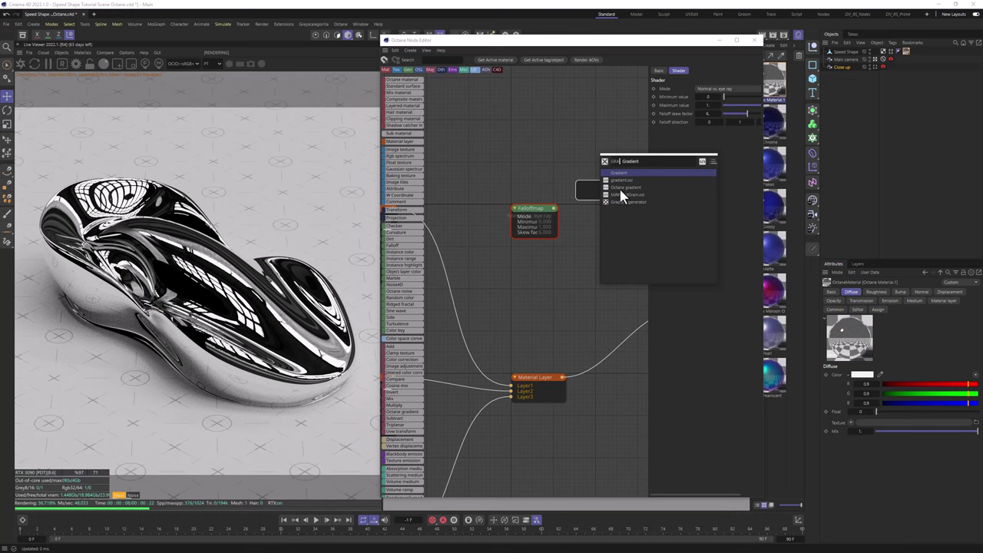
{"action": "left_click", "coordinate": [630, 187]}
{"action": "middle_click_drag", "start_coordinate": [630, 187], "coordinate": [508, 189]}
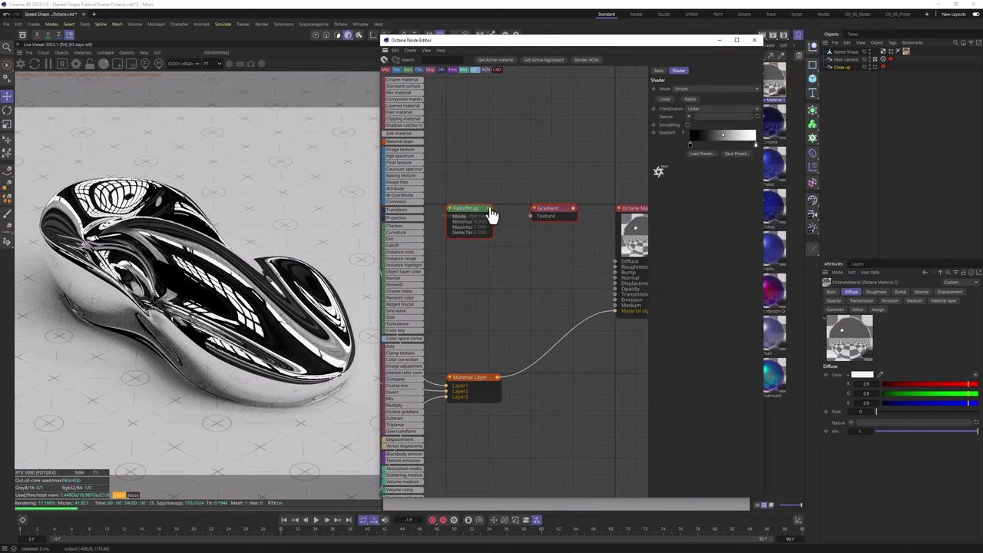
{"action": "left_click_drag", "start_coordinate": [491, 208], "coordinate": [615, 262]}
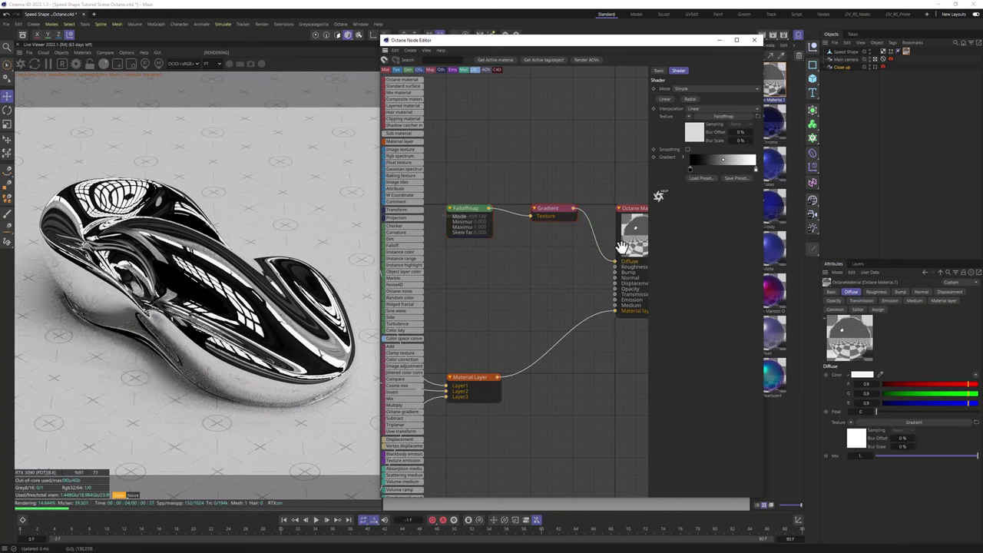
{"action": "middle_click_drag", "start_coordinate": [624, 224], "coordinate": [575, 228]}
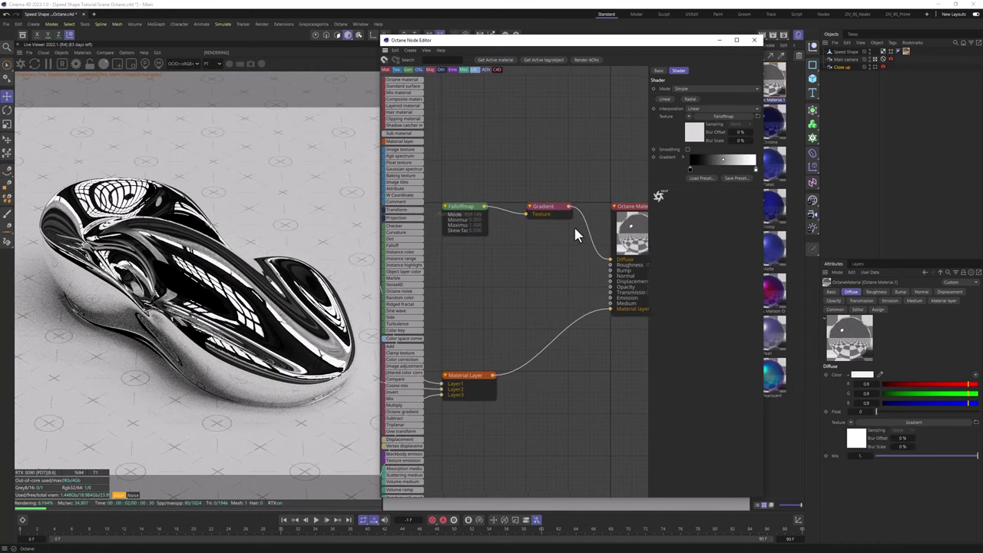
Preview the Gradient node in solo mode and reverse its gradient to run from white to black
{"action": "left_click", "coordinate": [546, 215]}
{"action": "right_click", "coordinate": [551, 222]}
{"action": "left_click", "coordinate": [545, 210]}
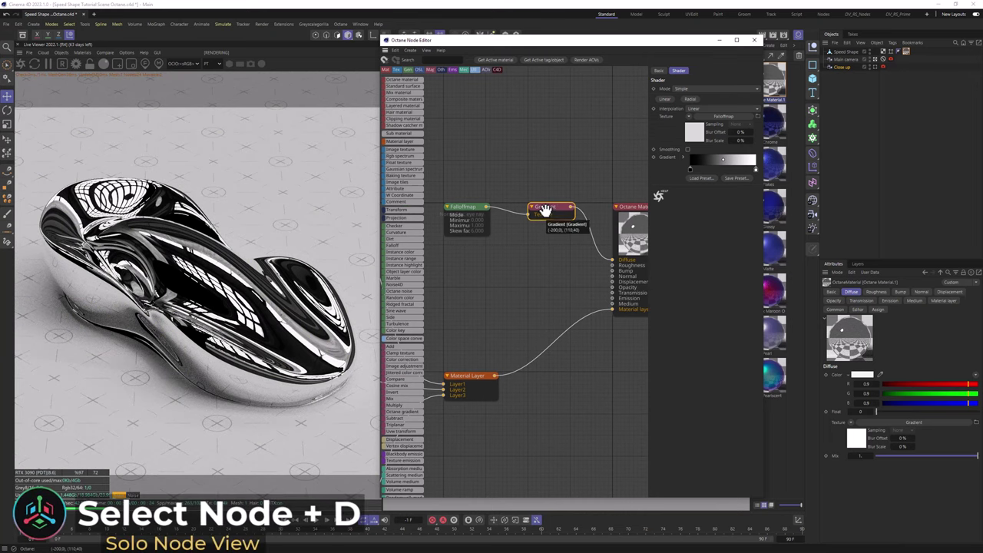
{"action": "key", "text": "d"}
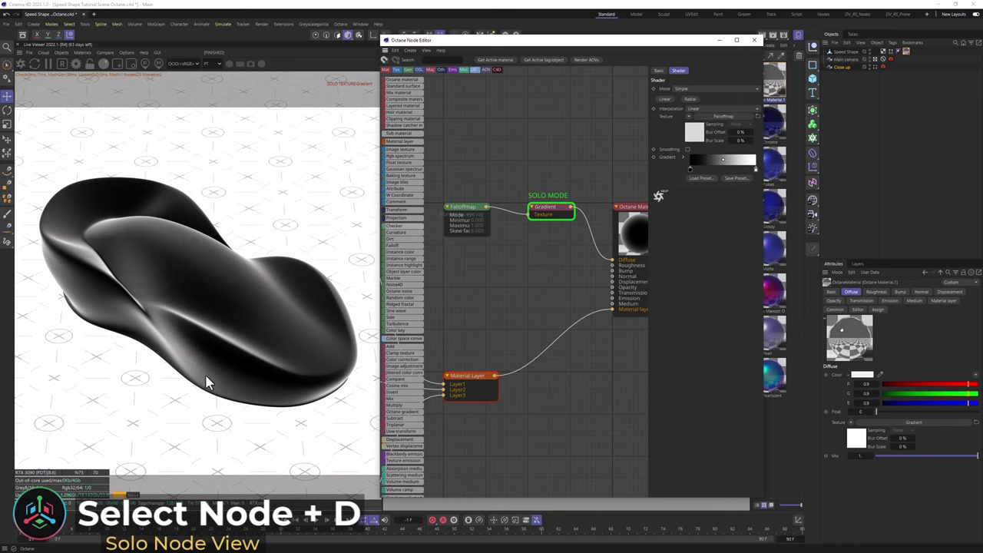
{"action": "mouse_move", "coordinate": [692, 170]}
{"action": "left_mouse_down"}
{"action": "mouse_move", "coordinate": [756, 171]}
{"action": "mouse_move", "coordinate": [681, 171]}
{"action": "left_mouse_up"}
{"action": "left_click_drag", "start_coordinate": [756, 170], "coordinate": [756, 171]}
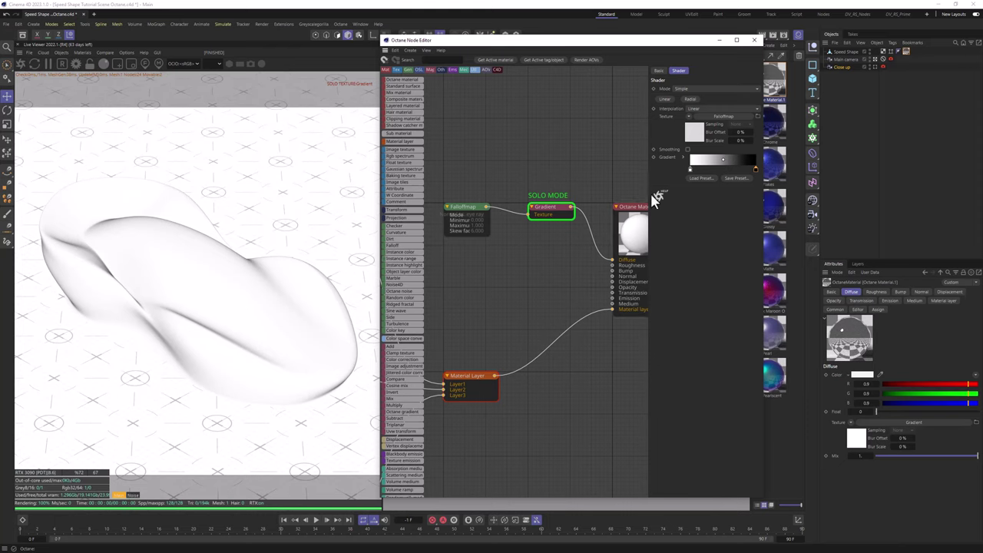
Set the Falloff map's falloff skew factor to 1
{"action": "left_click", "coordinate": [471, 209]}
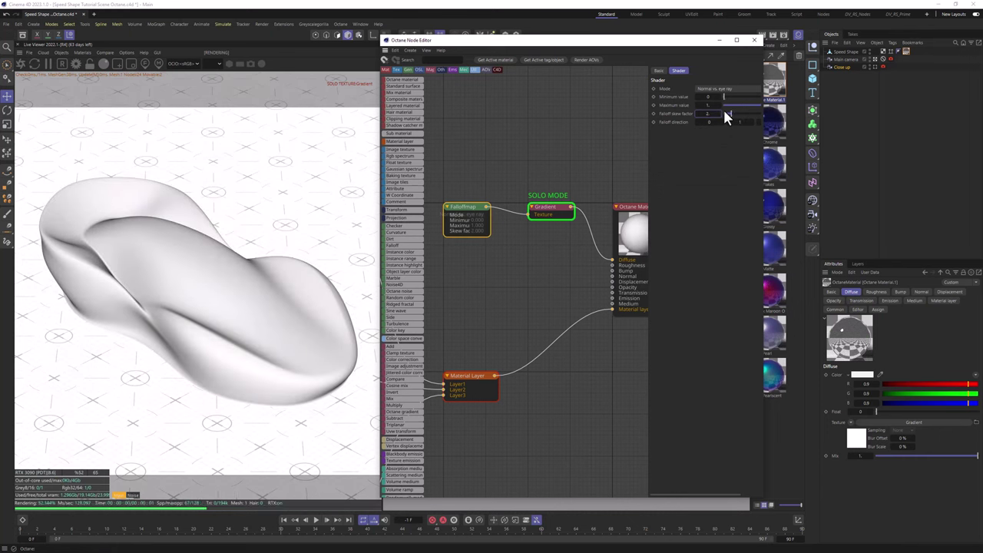
{"action": "left_click", "coordinate": [555, 214]}
{"action": "left_click", "coordinate": [481, 209]}
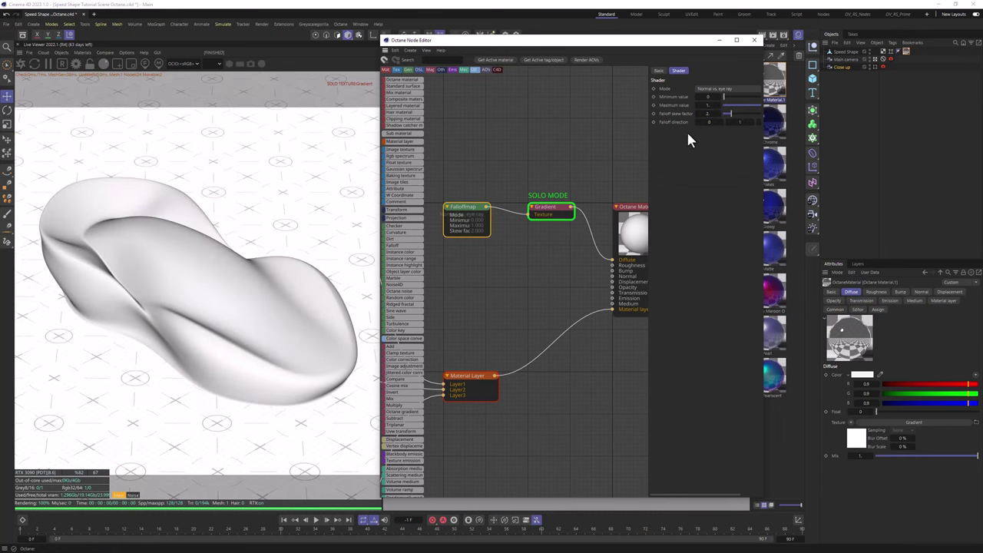
{"action": "left_click_drag", "start_coordinate": [715, 114], "coordinate": [710, 114]}
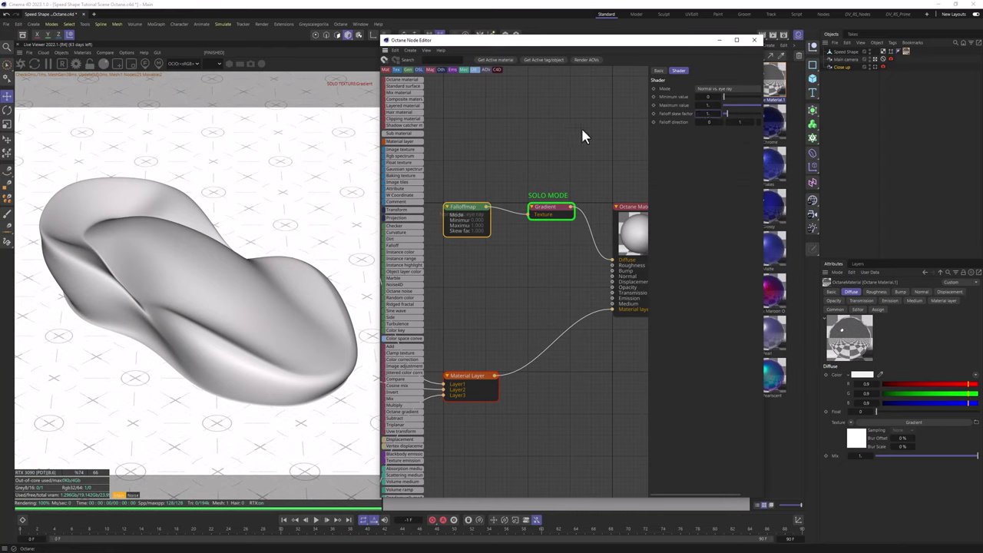
Change the gradient's white start knot to a dark red with hue 0° and saturation 80%
{"action": "left_click", "coordinate": [540, 211]}
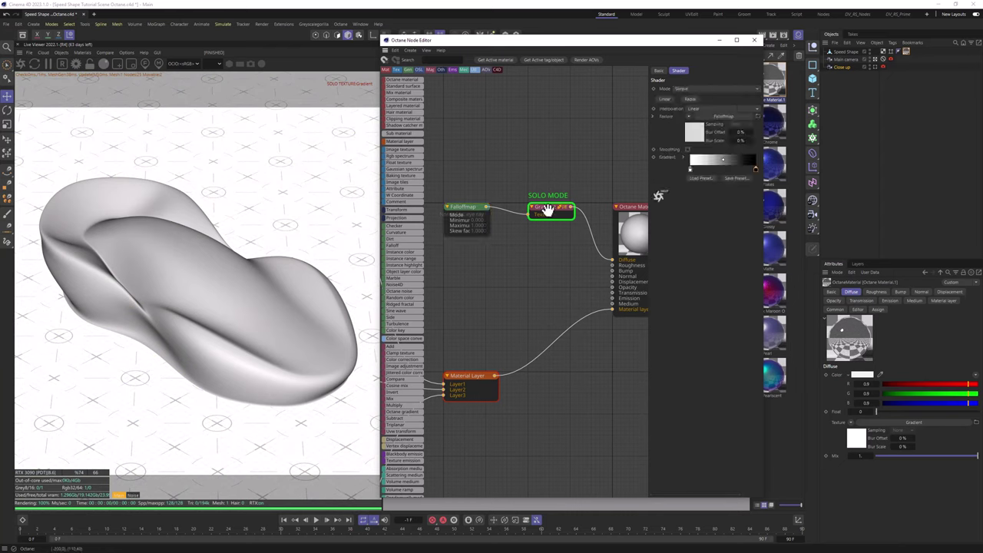
{"action": "double_click", "coordinate": [694, 176]}
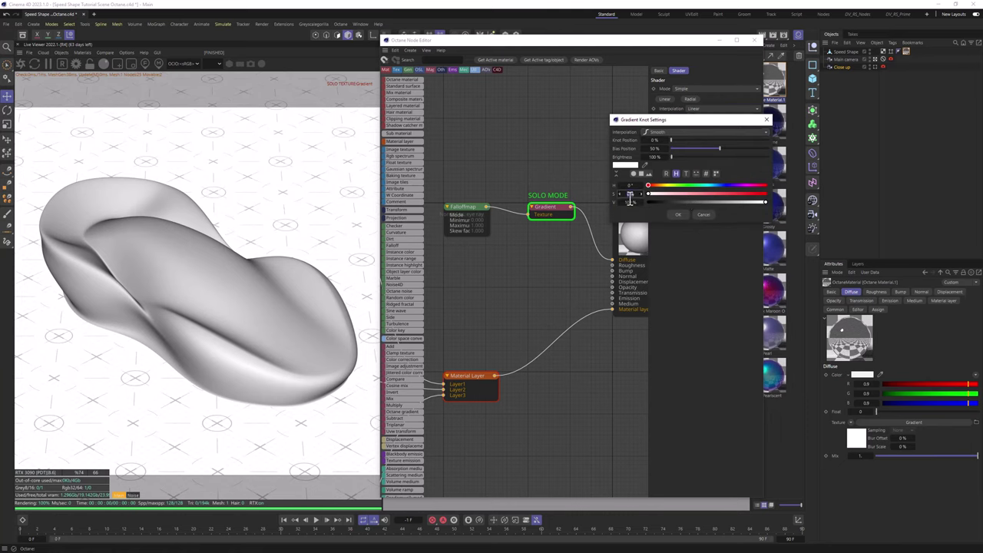
{"action": "type", "text": "100"}
{"action": "key", "text": "Return"}
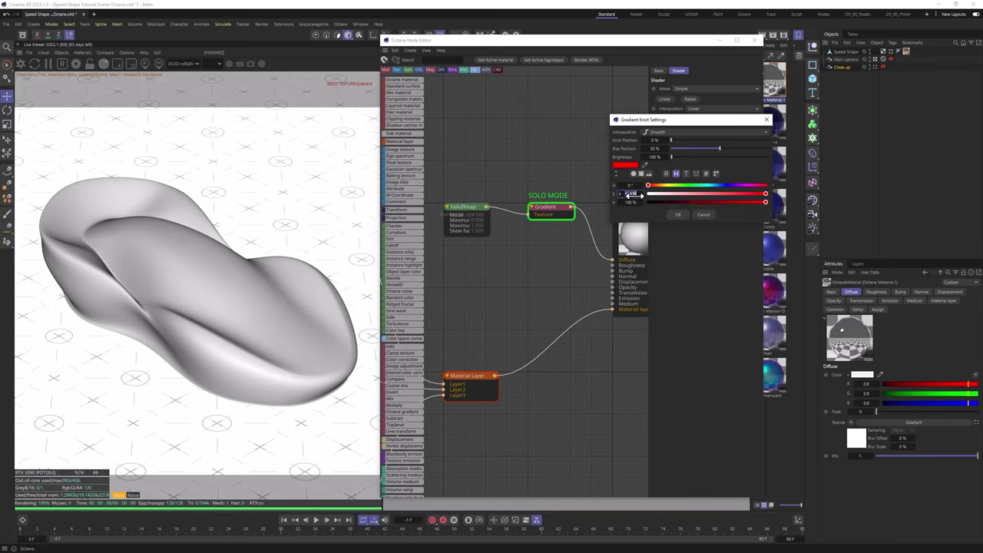
{"action": "double_click", "coordinate": [632, 202]}
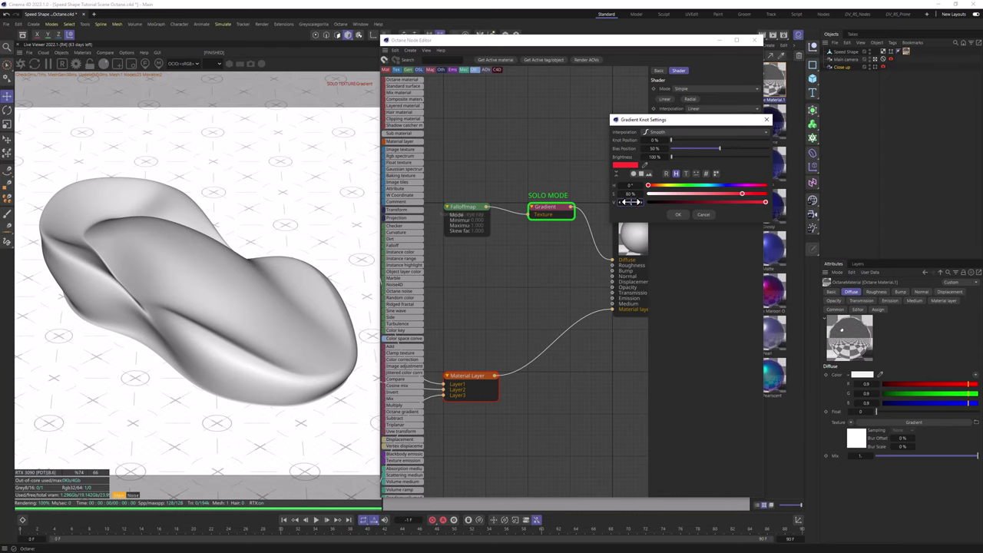
{"action": "left_click", "coordinate": [678, 214]}
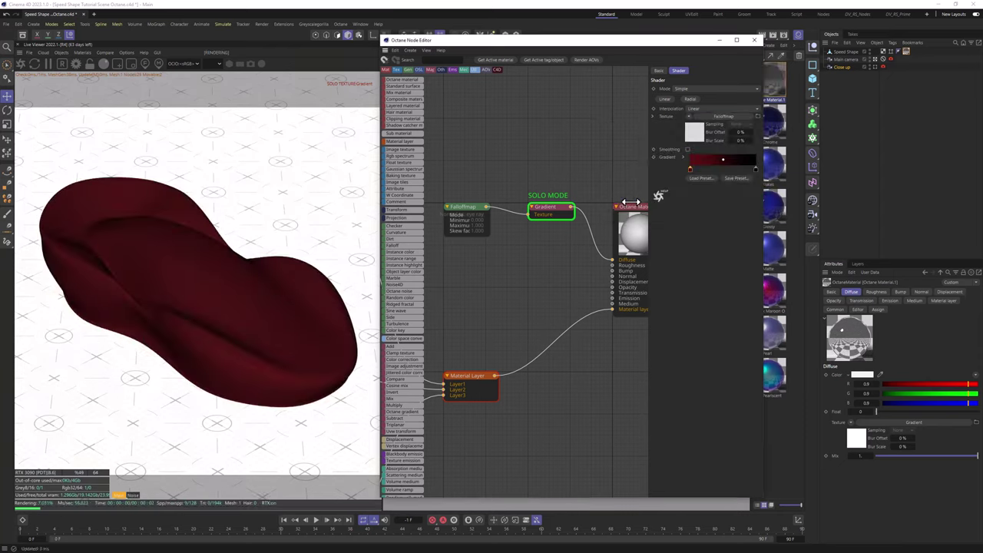
Change the gradient's black end knot to a very dark red with hue 0° and saturation 80%
{"action": "double_click", "coordinate": [755, 170]}
{"action": "left_click", "coordinate": [694, 193]}
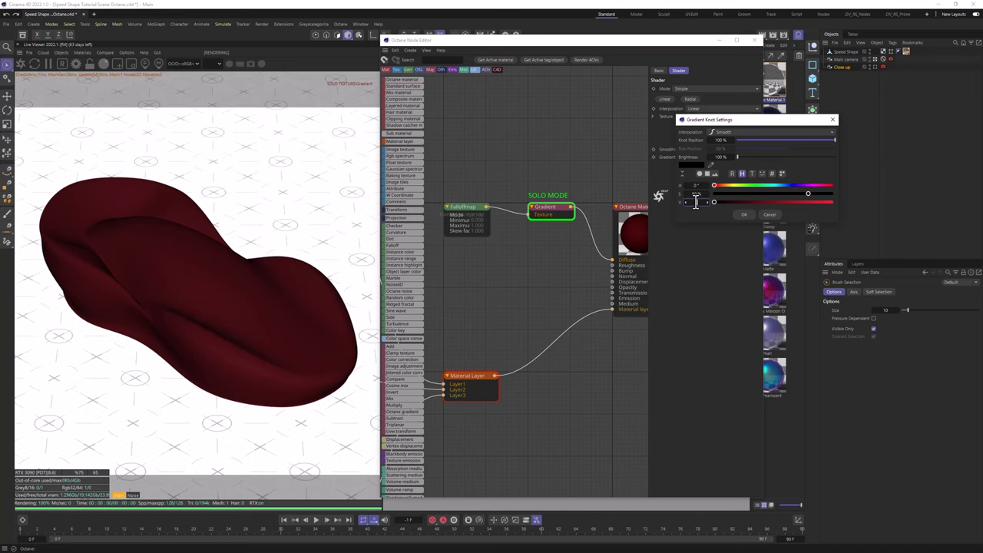
{"action": "left_click", "coordinate": [737, 214]}
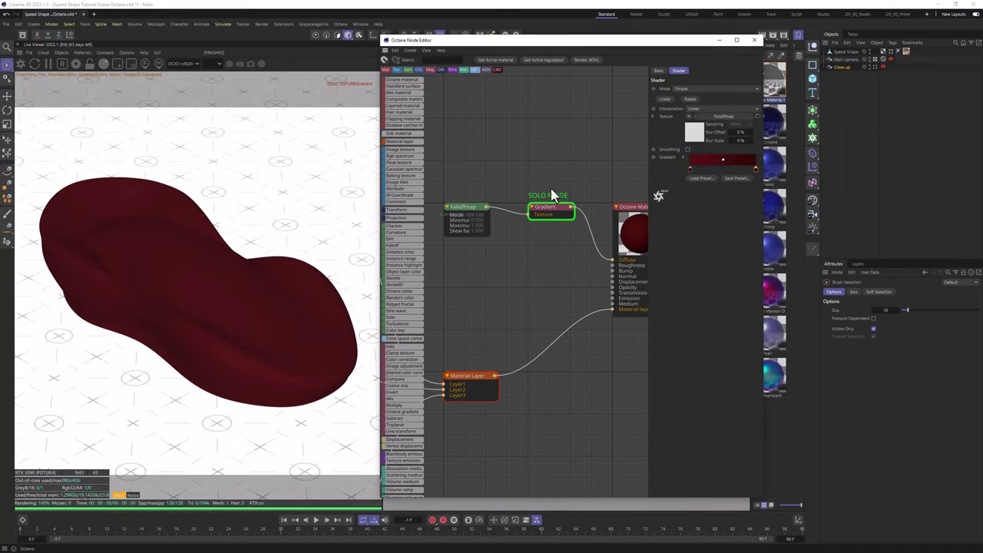
Turn off solo mode on the Gradient node to render the full material again
{"action": "middle_click_drag", "start_coordinate": [519, 191], "coordinate": [603, 156]}
{"action": "scroll", "coordinate": [602, 156], "scroll_direction": "down", "scroll_amount": 4}
{"action": "scroll", "coordinate": [559, 183], "scroll_direction": "up", "scroll_amount": 3}
{"action": "middle_click_drag", "start_coordinate": [594, 193], "coordinate": [497, 197]}
{"action": "scroll", "coordinate": [497, 198], "scroll_direction": "up", "scroll_amount": 2}
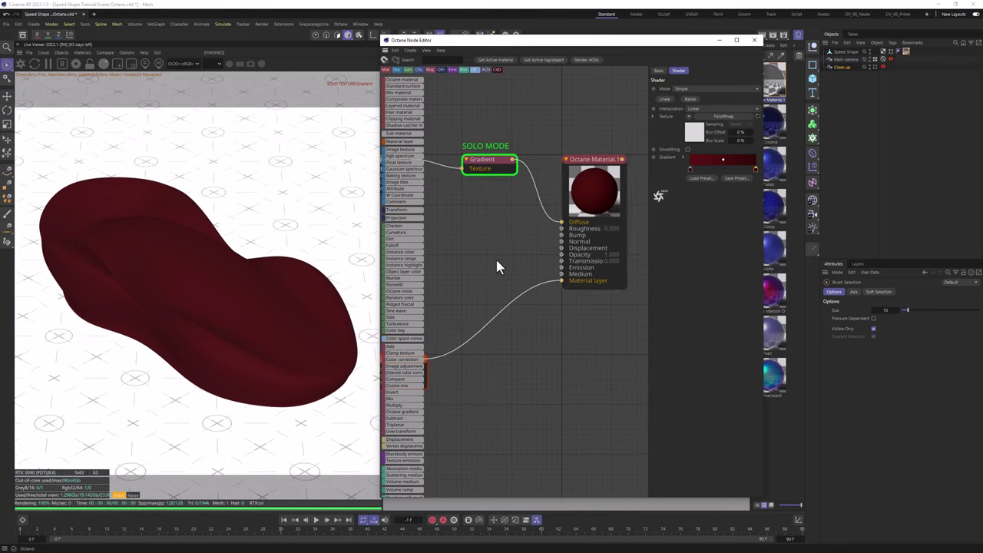
{"action": "middle_click_drag", "start_coordinate": [497, 261], "coordinate": [639, 175]}
{"action": "middle_click_drag", "start_coordinate": [513, 291], "coordinate": [576, 305]}
{"action": "middle_click_drag", "start_coordinate": [468, 252], "coordinate": [571, 330]}
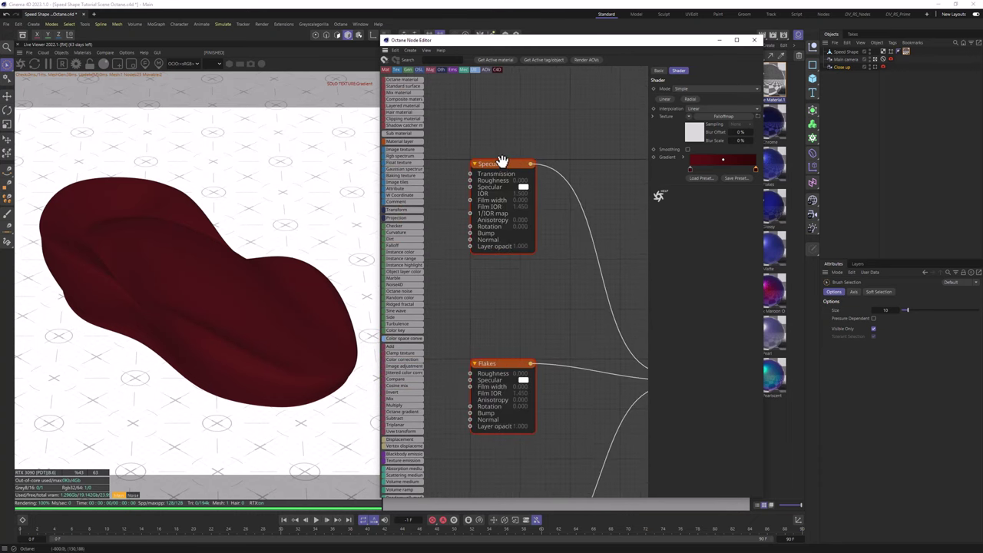
{"action": "left_click", "coordinate": [500, 161]}
{"action": "middle_click_drag", "start_coordinate": [523, 176], "coordinate": [454, 165]}
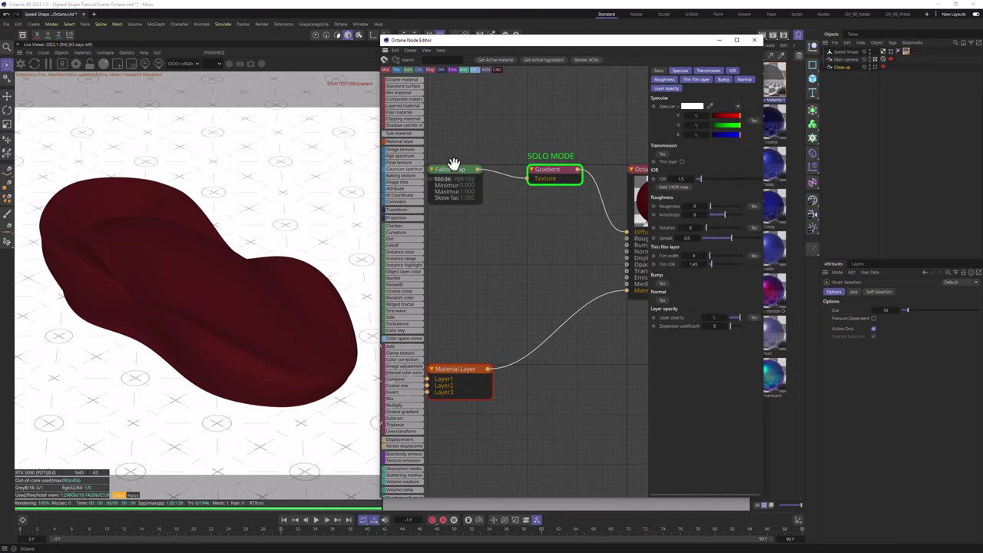
{"action": "left_click", "coordinate": [549, 176]}
{"action": "left_click", "coordinate": [547, 172], "text": "alt"}
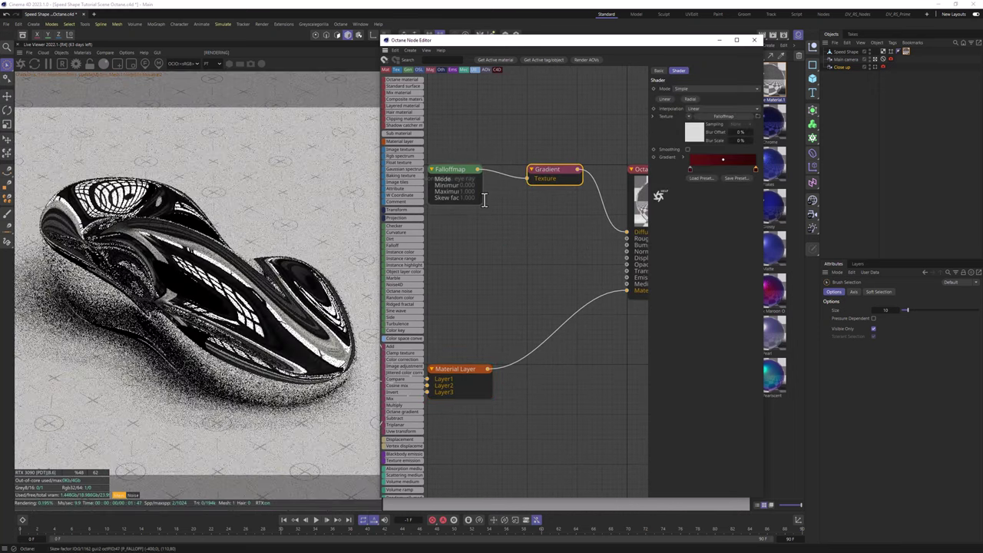
Set the layer opacity of the Flakes layer to 0
{"action": "middle_click_drag", "start_coordinate": [485, 200], "coordinate": [639, 207]}
{"action": "middle_click_drag", "start_coordinate": [460, 344], "coordinate": [566, 229]}
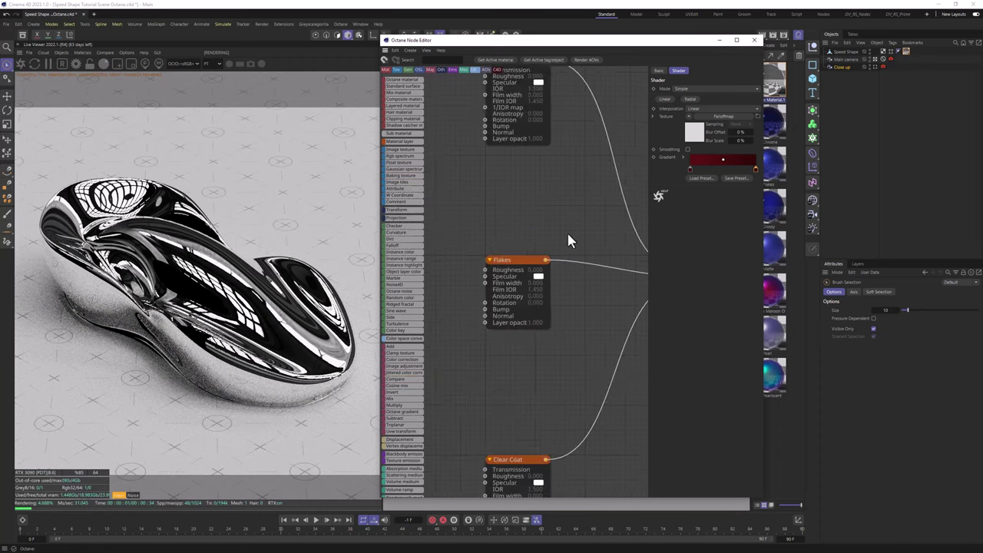
{"action": "left_click", "coordinate": [518, 262]}
{"action": "middle_click_drag", "start_coordinate": [549, 179], "coordinate": [564, 259]}
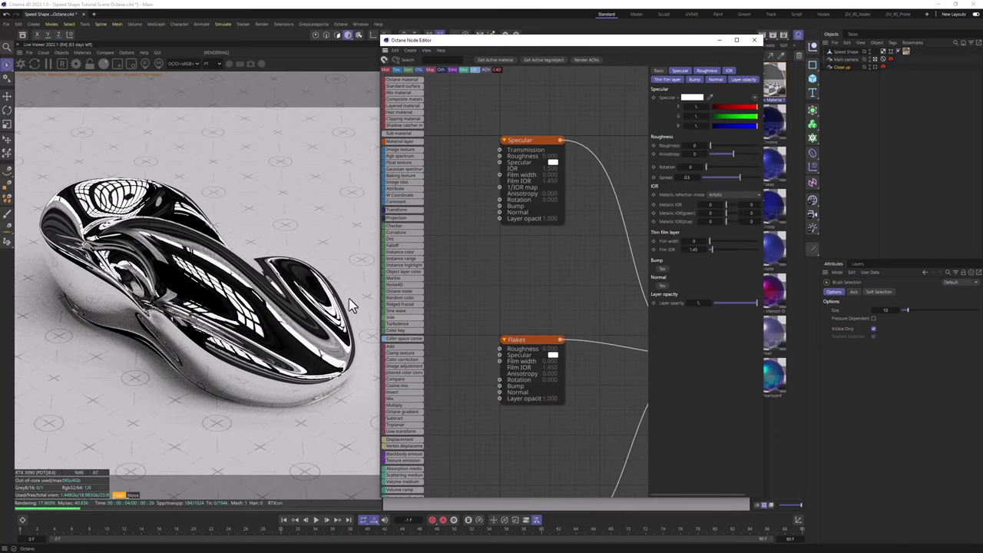
{"action": "left_click", "coordinate": [529, 347]}
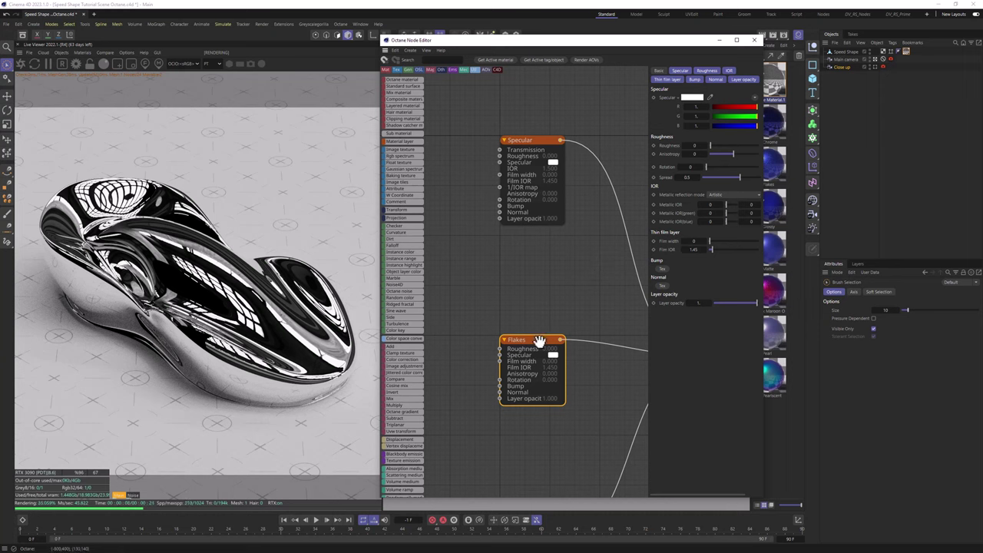
{"action": "left_click", "coordinate": [736, 82]}
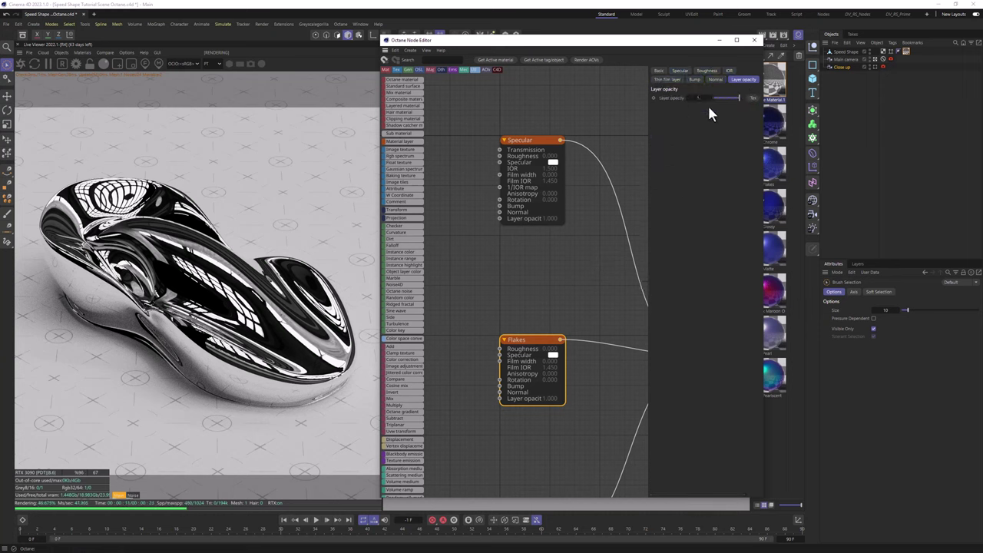
{"action": "left_click_drag", "start_coordinate": [730, 98], "coordinate": [693, 99]}
Set the layer opacity of the Clear Coat layer to 0
{"action": "middle_click_drag", "start_coordinate": [482, 398], "coordinate": [450, 183]}
{"action": "left_click", "coordinate": [494, 325]}
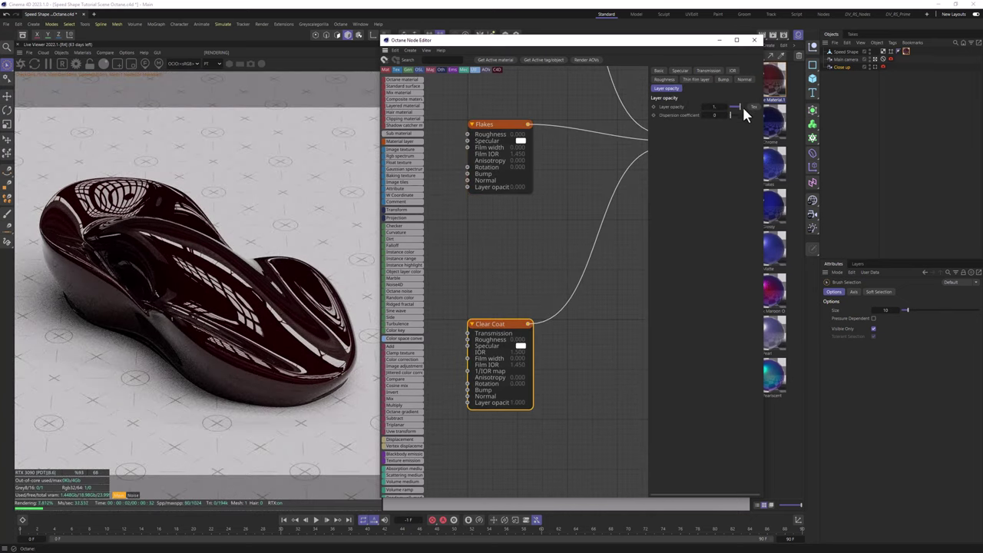
{"action": "left_click_drag", "start_coordinate": [740, 106], "coordinate": [650, 105]}
Set the BRDF model of the Specular layer to GGX (energy preserving), keeping its layer opacity at 1
{"action": "middle_click_drag", "start_coordinate": [528, 170], "coordinate": [548, 400]}
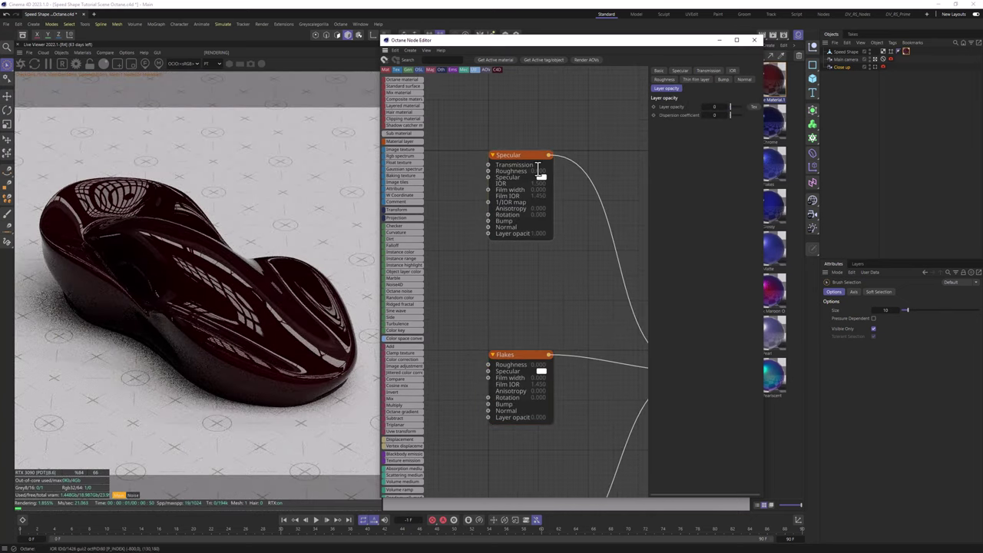
{"action": "left_click", "coordinate": [534, 159]}
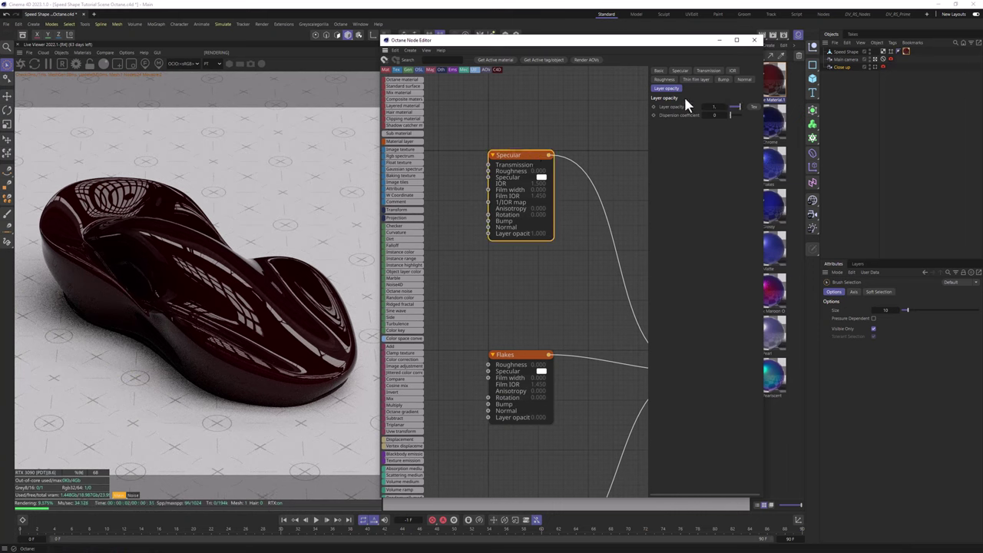
{"action": "left_click_drag", "start_coordinate": [741, 106], "coordinate": [757, 106]}
{"action": "left_click", "coordinate": [660, 72]}
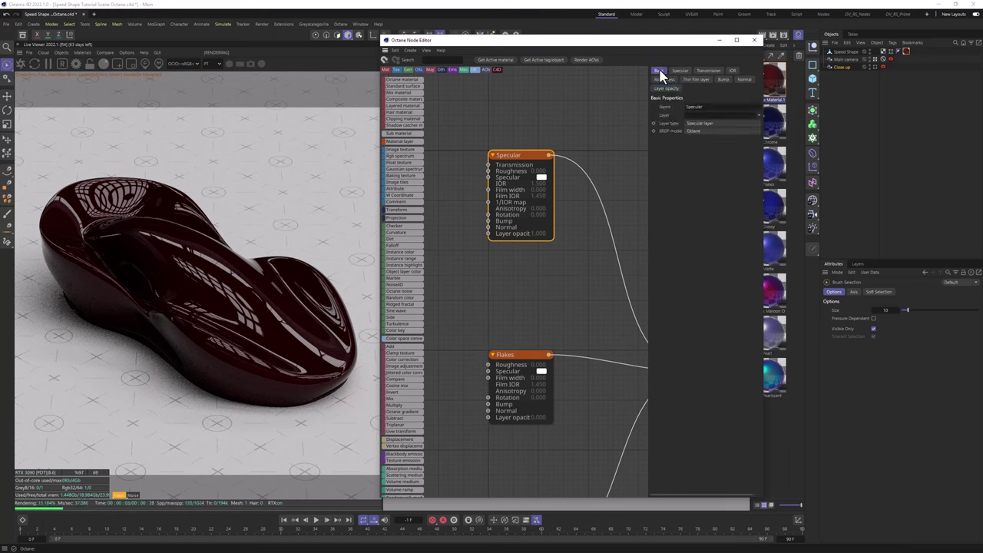
{"action": "left_click", "coordinate": [699, 132]}
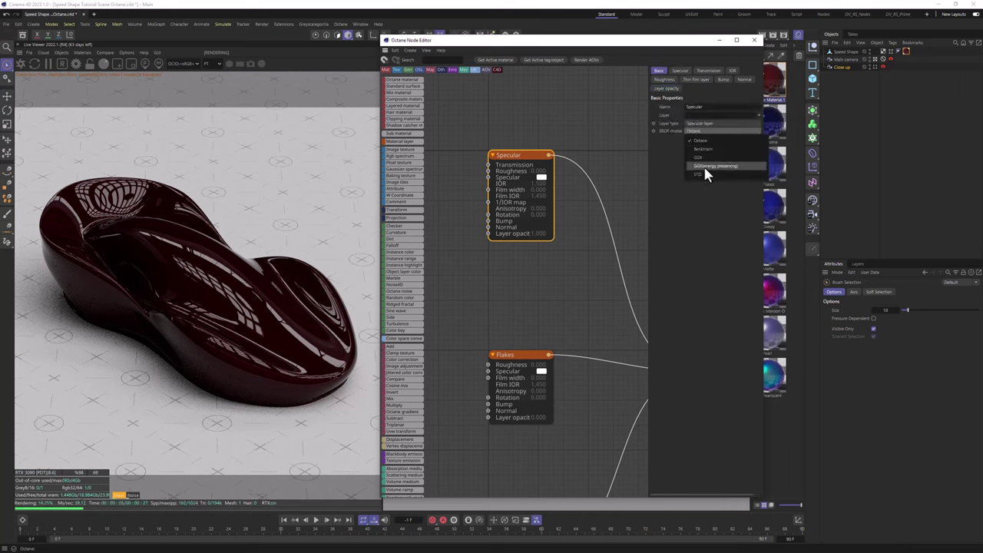
{"action": "left_click", "coordinate": [705, 174]}
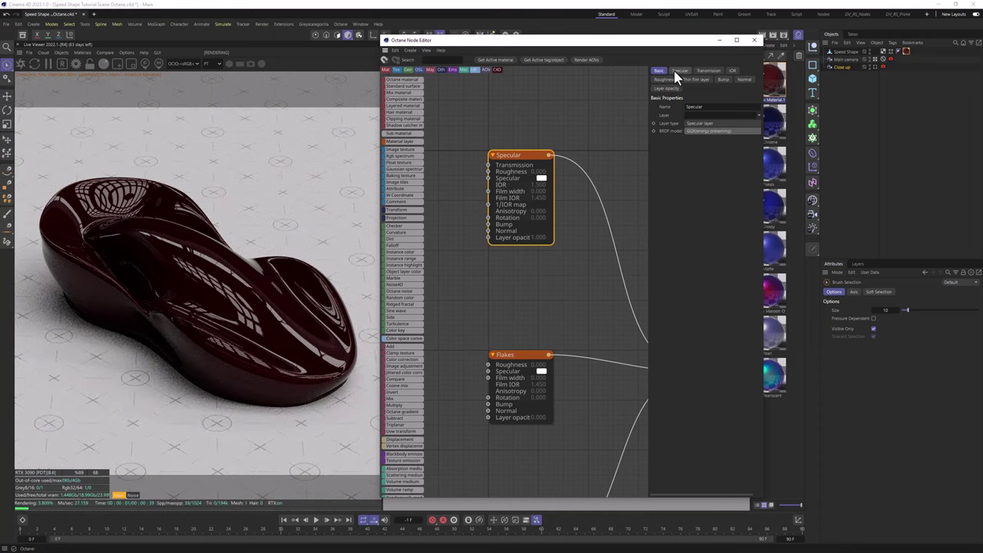
Change the specular color of the Specular layer to a bright red with hue 0° and value 100%
{"action": "left_click", "coordinate": [674, 70]}
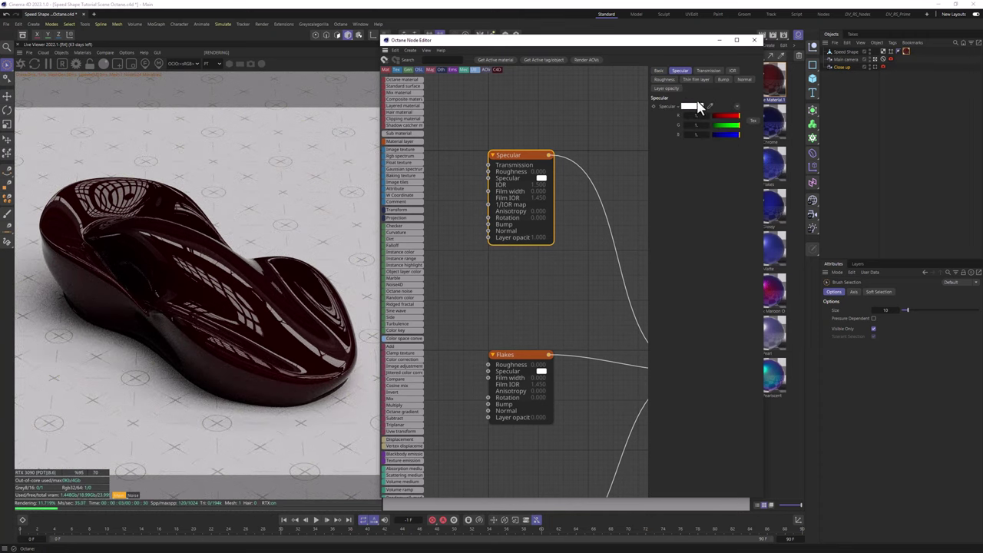
{"action": "left_click", "coordinate": [699, 106]}
{"action": "left_click_drag", "start_coordinate": [665, 160], "coordinate": [670, 146]}
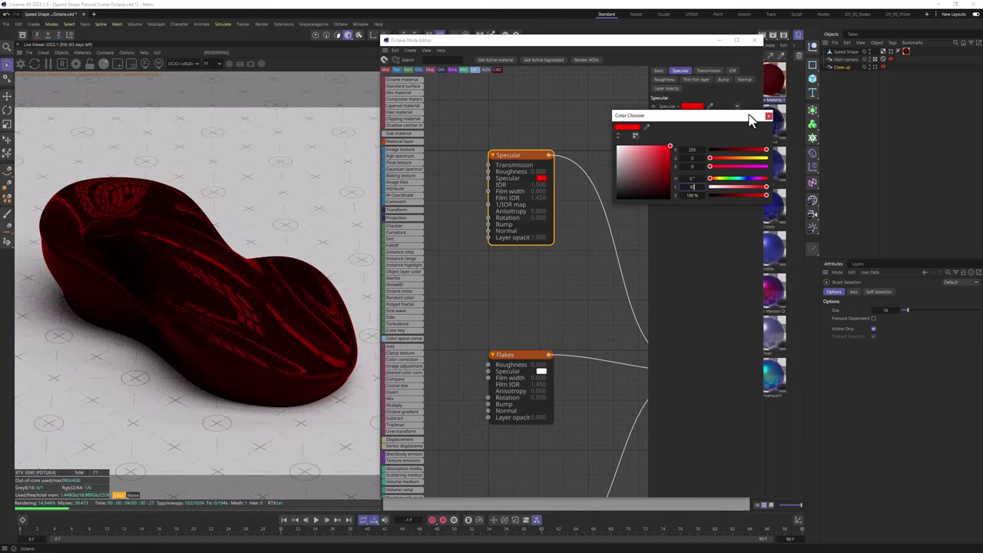
{"action": "key", "text": "Return"}
{"action": "left_click", "coordinate": [770, 116]}
Set the Specular layer's IOR to 6 and raise its roughness to blur the reflections
{"action": "left_click", "coordinate": [733, 70]}
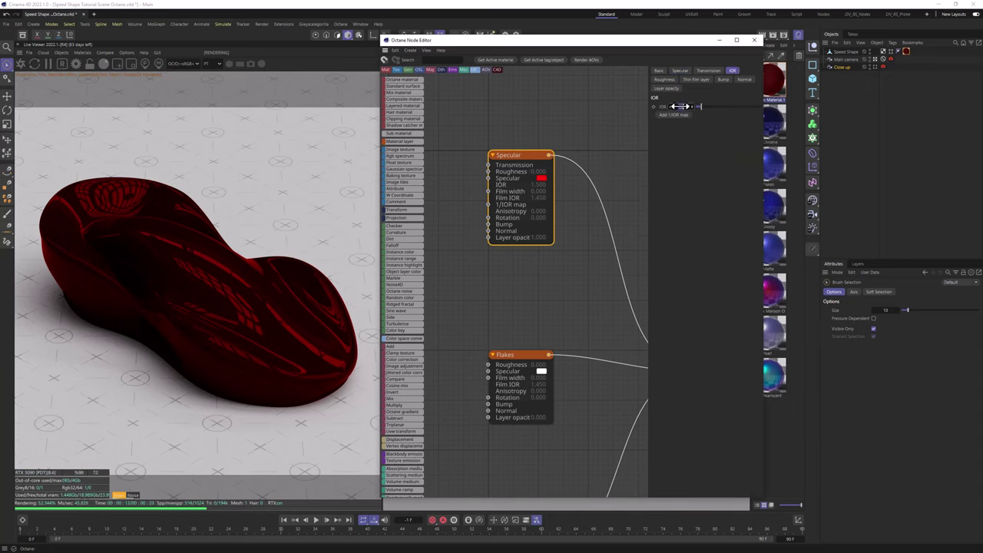
{"action": "mouse_move", "coordinate": [681, 106]}
{"action": "left_mouse_down"}
{"action": "mouse_move", "coordinate": [670, 103]}
{"action": "mouse_move", "coordinate": [683, 103]}
{"action": "left_mouse_up"}
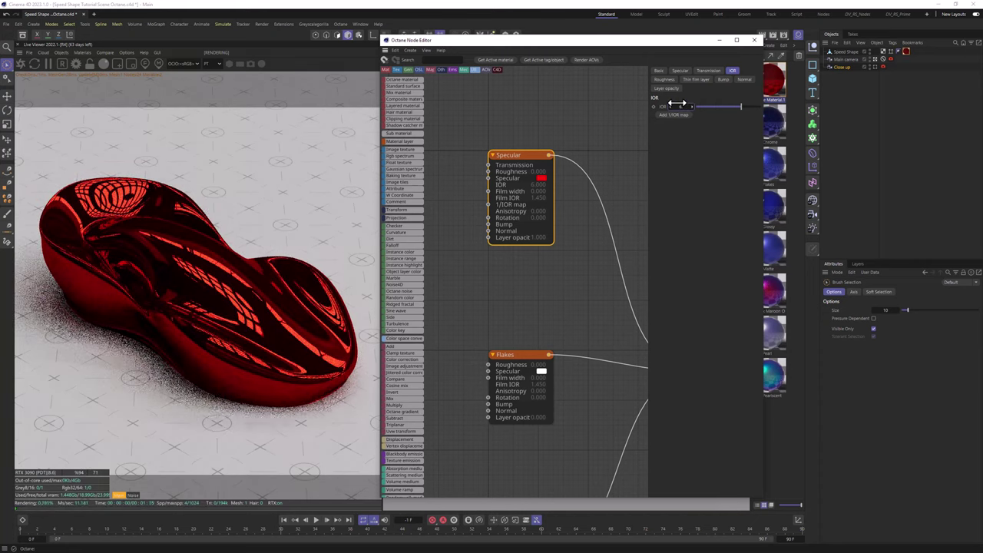
{"action": "left_click", "coordinate": [672, 80]}
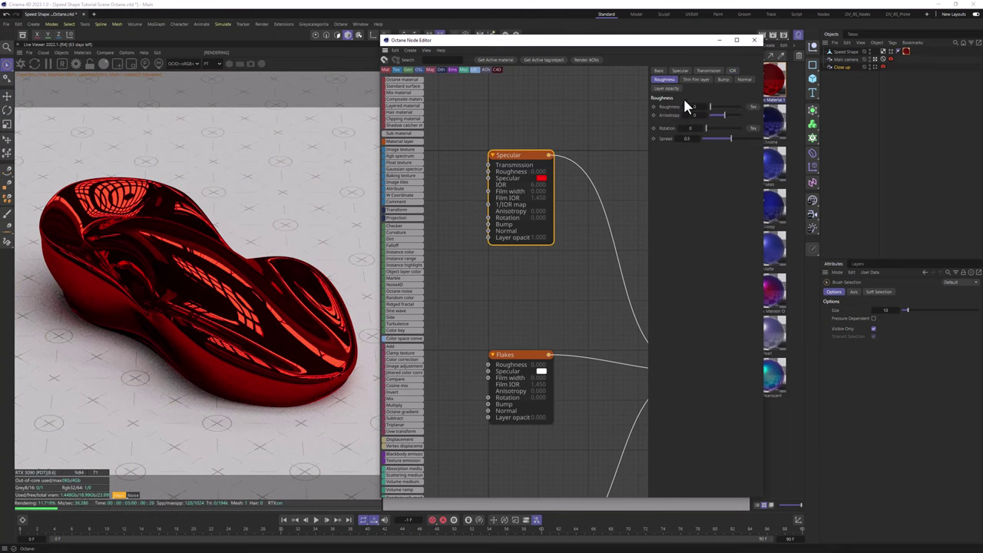
{"action": "left_click_drag", "start_coordinate": [696, 106], "coordinate": [701, 106]}
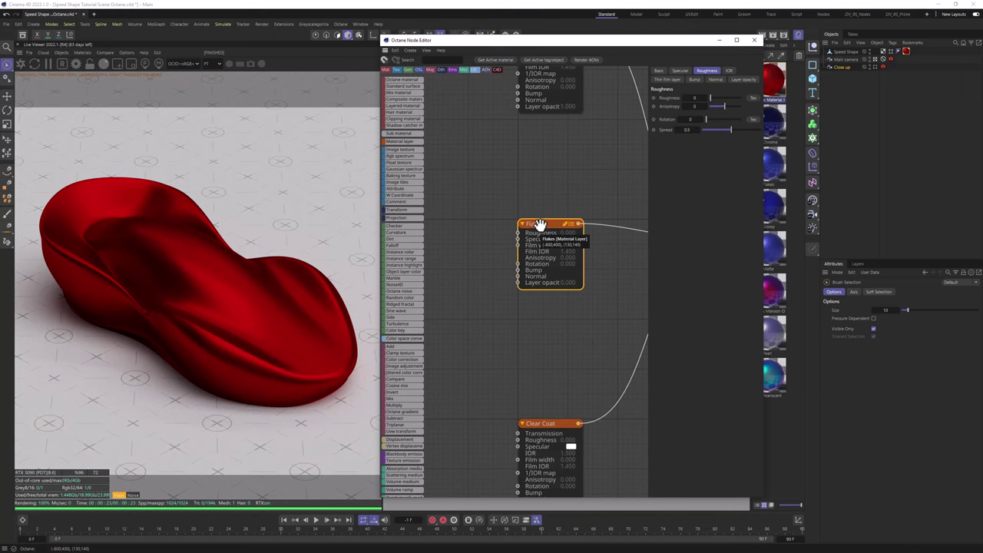
Switch to the Close up camera and add a Flakes texture node beside the Flakes layer
{"action": "left_click", "coordinate": [875, 67]}
{"action": "key", "text": "c"}
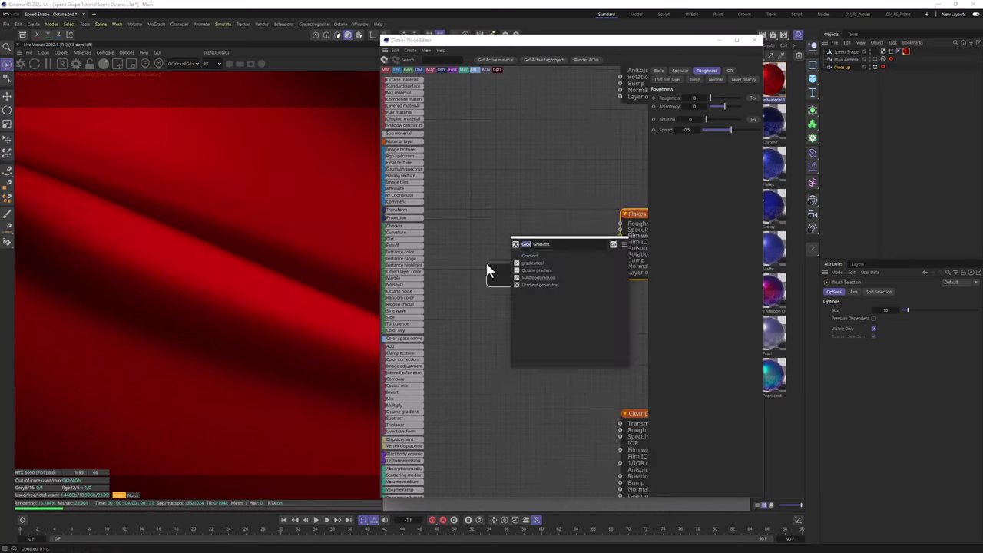
{"action": "left_click", "coordinate": [488, 233]}
{"action": "key", "text": "c"}
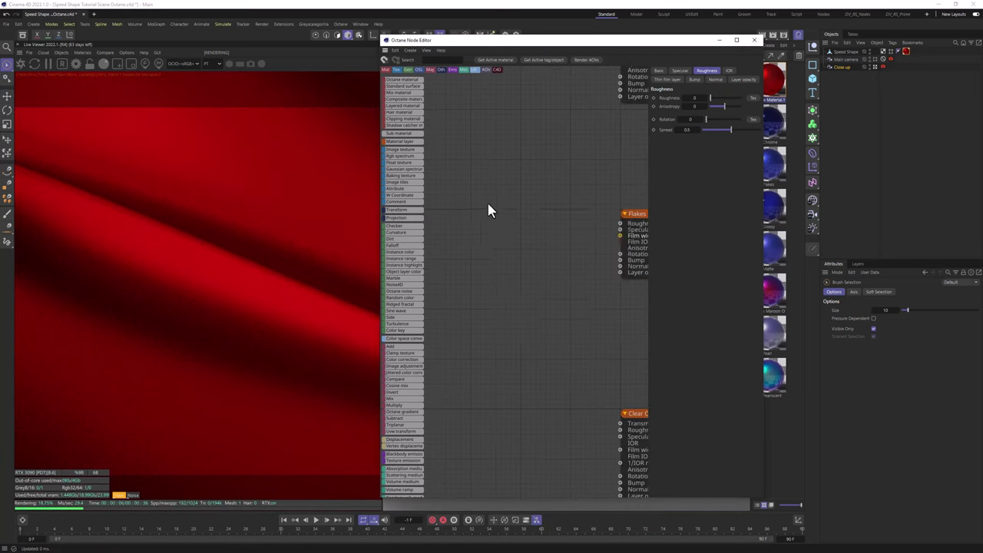
{"action": "type", "text": "c"}
{"action": "type", "text": "flakes"}
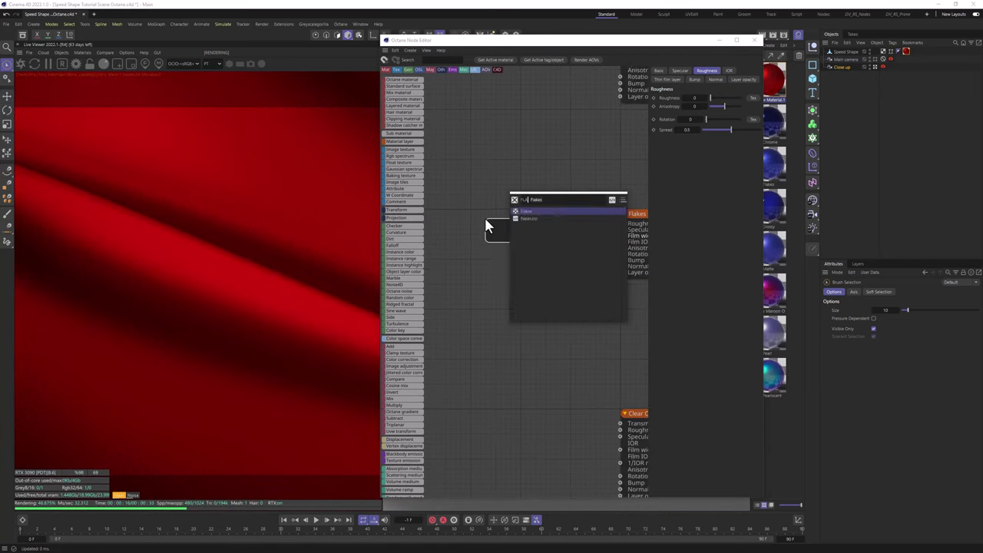
{"action": "key", "text": "Return"}
{"action": "mouse_move", "coordinate": [508, 238]}
{"action": "left_mouse_down"}
{"action": "mouse_move", "coordinate": [502, 228]}
{"action": "mouse_move", "coordinate": [494, 233]}
{"action": "left_mouse_up"}
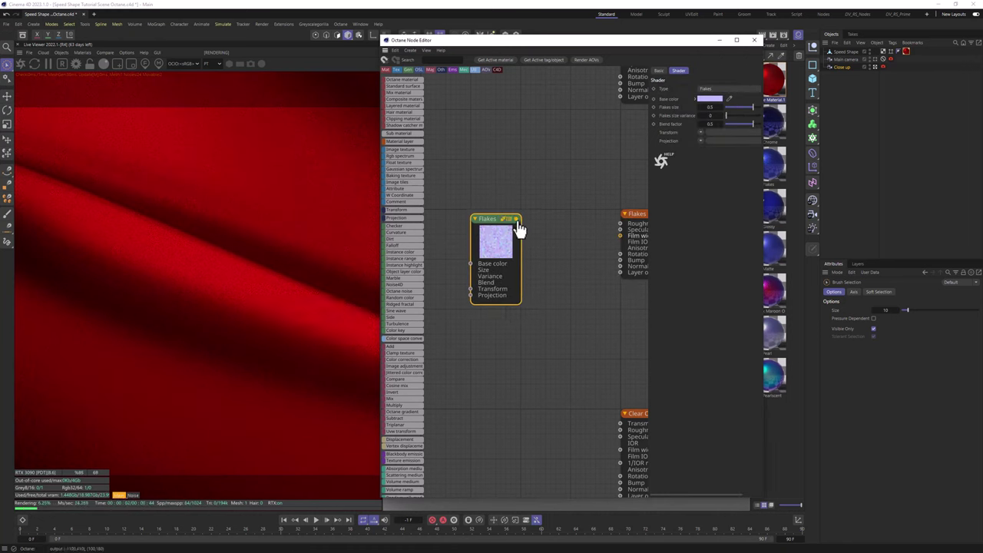
Connect the Flakes texture's output to the Normal input of the Flakes layer
{"action": "middle_click_drag", "start_coordinate": [520, 223], "coordinate": [492, 231]}
{"action": "left_click_drag", "start_coordinate": [489, 224], "coordinate": [591, 274]}
{"action": "middle_click_drag", "start_coordinate": [604, 212], "coordinate": [548, 213]}
Set the layer opacity of the Flakes layer to 1
{"action": "left_click", "coordinate": [549, 218]}
{"action": "left_click", "coordinate": [743, 79]}
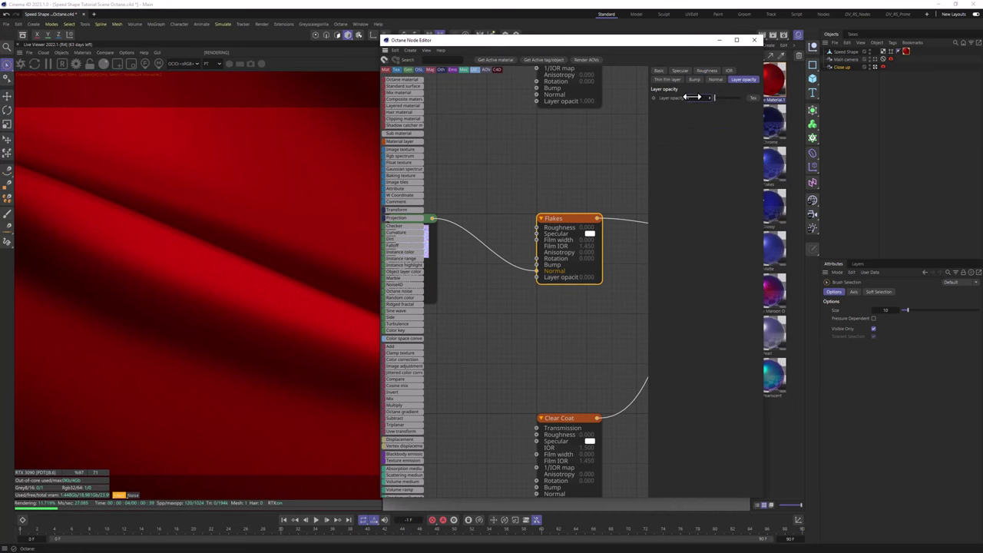
{"action": "left_click_drag", "start_coordinate": [692, 97], "coordinate": [694, 97]}
Add a Transform node and a Texture Projection node to the Flakes texture
{"action": "middle_click_drag", "start_coordinate": [501, 183], "coordinate": [599, 170]}
{"action": "scroll", "coordinate": [493, 233], "scroll_direction": "down", "scroll_amount": 3}
{"action": "left_click", "coordinate": [493, 230]}
{"action": "scroll", "coordinate": [493, 230], "scroll_direction": "up", "scroll_amount": 2}
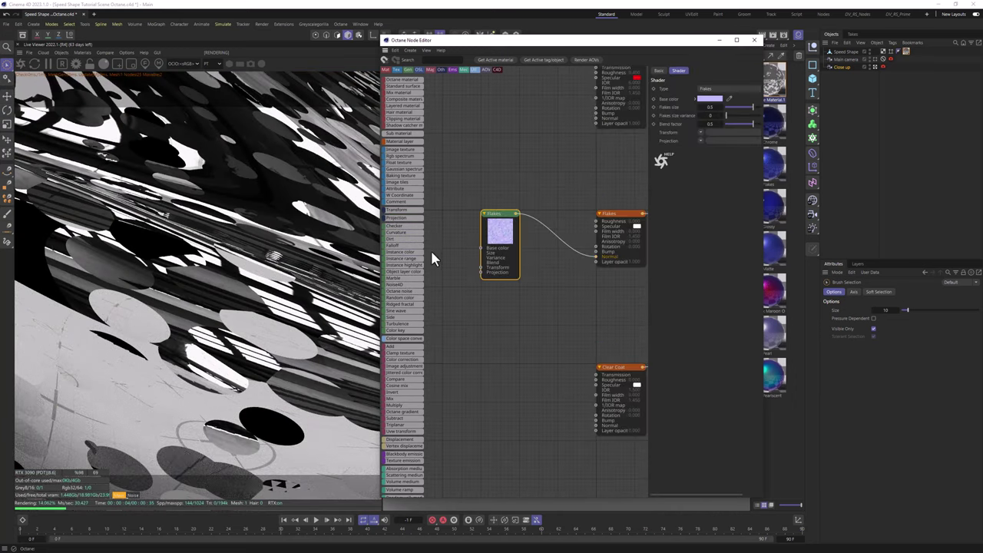
{"action": "right_click", "coordinate": [494, 234]}
{"action": "mouse_move", "coordinate": [527, 272]}
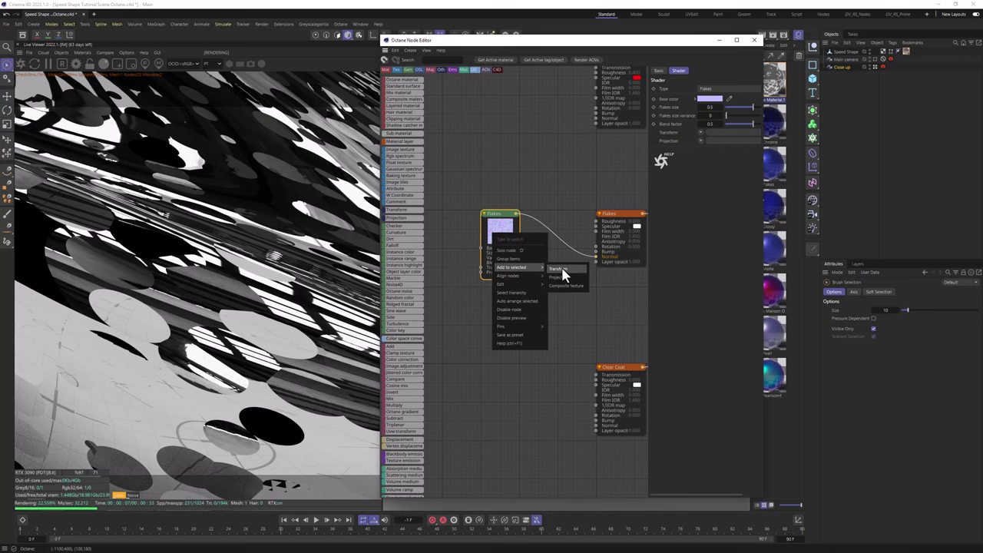
{"action": "left_click", "coordinate": [562, 270]}
{"action": "right_click", "coordinate": [510, 235]}
{"action": "mouse_move", "coordinate": [544, 265]}
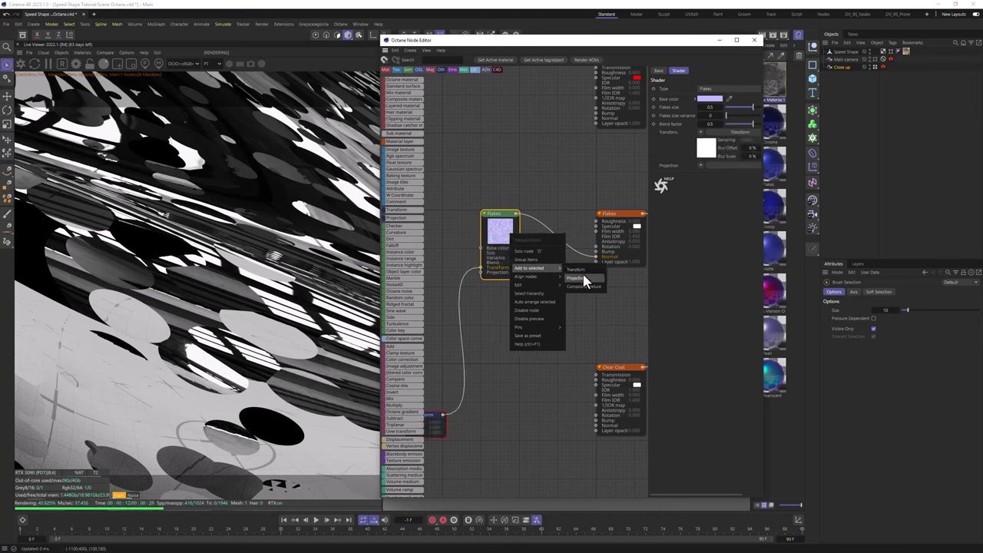
{"action": "left_click", "coordinate": [587, 278]}
Arrange the Transform and Texture Projection nodes one above the other just before the Flakes texture
{"action": "left_click_drag", "start_coordinate": [531, 387], "coordinate": [503, 298]}
{"action": "left_click_drag", "start_coordinate": [521, 253], "coordinate": [481, 192]}
{"action": "left_click_drag", "start_coordinate": [511, 295], "coordinate": [477, 230]}
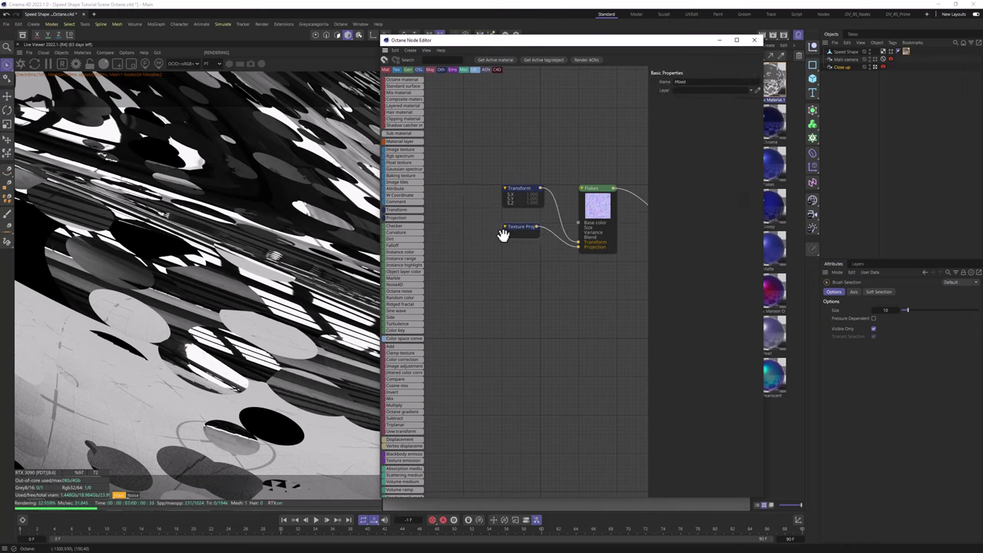
Set the Texture Projection node of the Flakes texture to Box
{"action": "left_click", "coordinate": [513, 231]}
{"action": "left_click", "coordinate": [712, 87]}
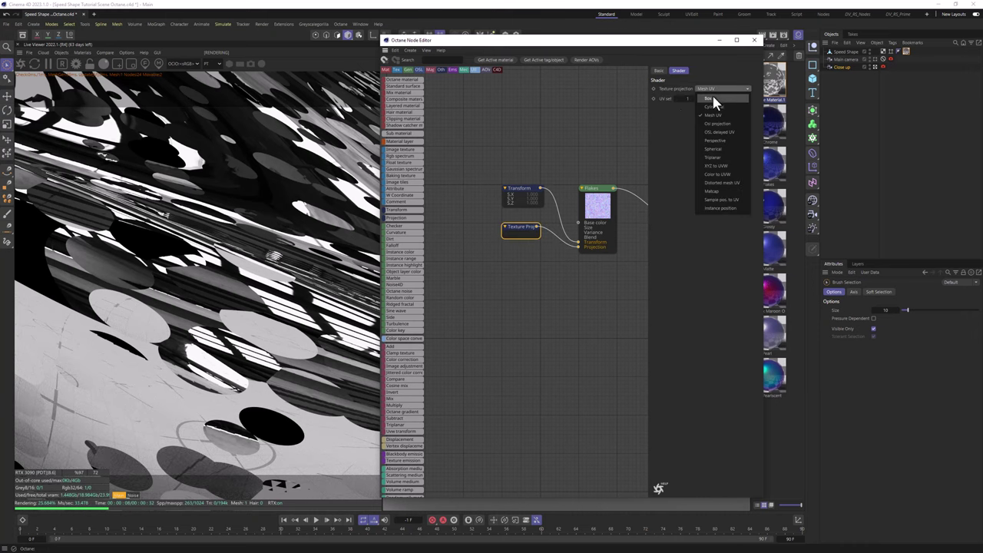
{"action": "left_click", "coordinate": [712, 93]}
Reduce the Transform node's scale, with the aspect ratio locked, until the flakes are tiny specks
{"action": "left_click", "coordinate": [517, 192]}
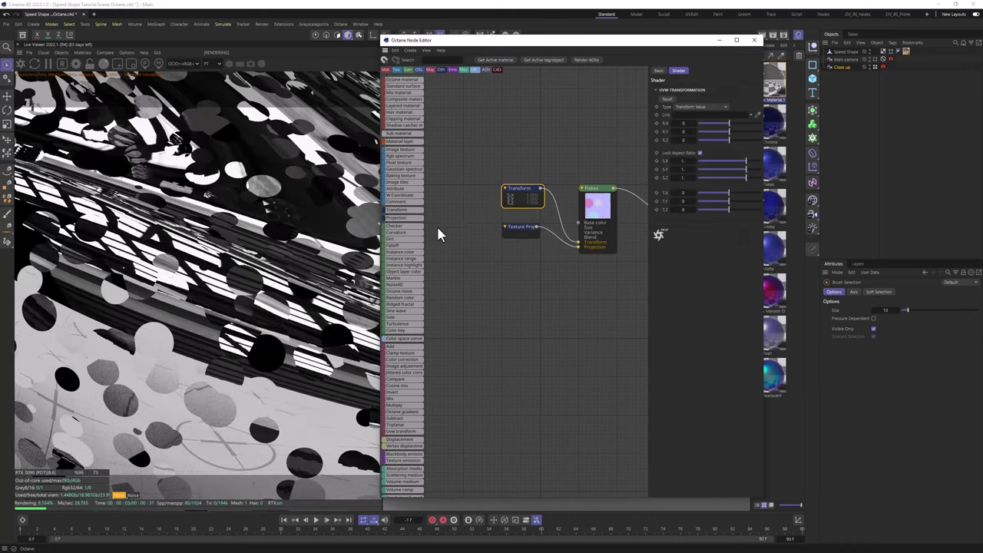
{"action": "middle_click_drag", "start_coordinate": [508, 196], "coordinate": [455, 209]}
{"action": "scroll", "coordinate": [464, 221], "scroll_direction": "up", "scroll_amount": 2}
{"action": "scroll", "coordinate": [464, 222], "scroll_direction": "down", "scroll_amount": 3}
{"action": "scroll", "coordinate": [464, 229], "scroll_direction": "up", "scroll_amount": 3}
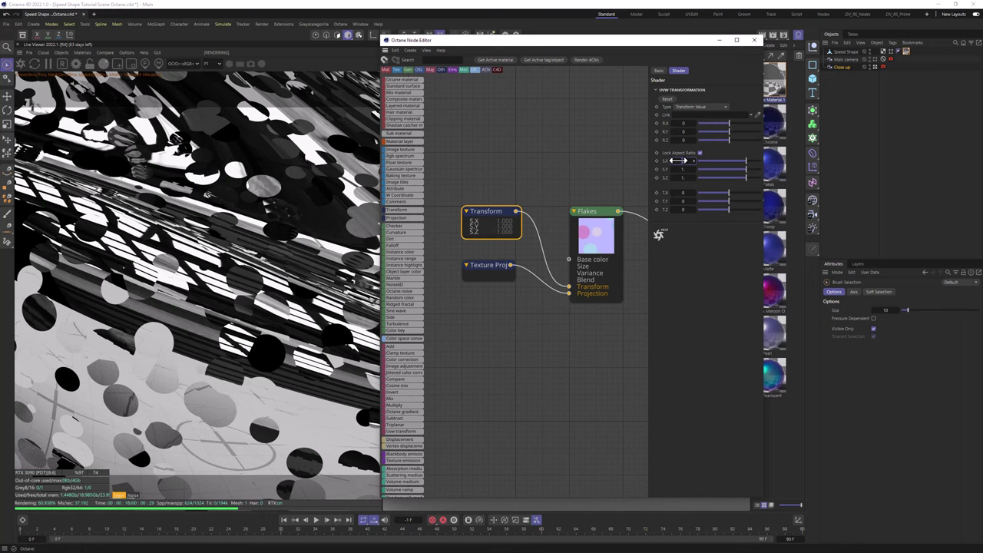
{"action": "left_click_drag", "start_coordinate": [679, 160], "coordinate": [676, 160]}
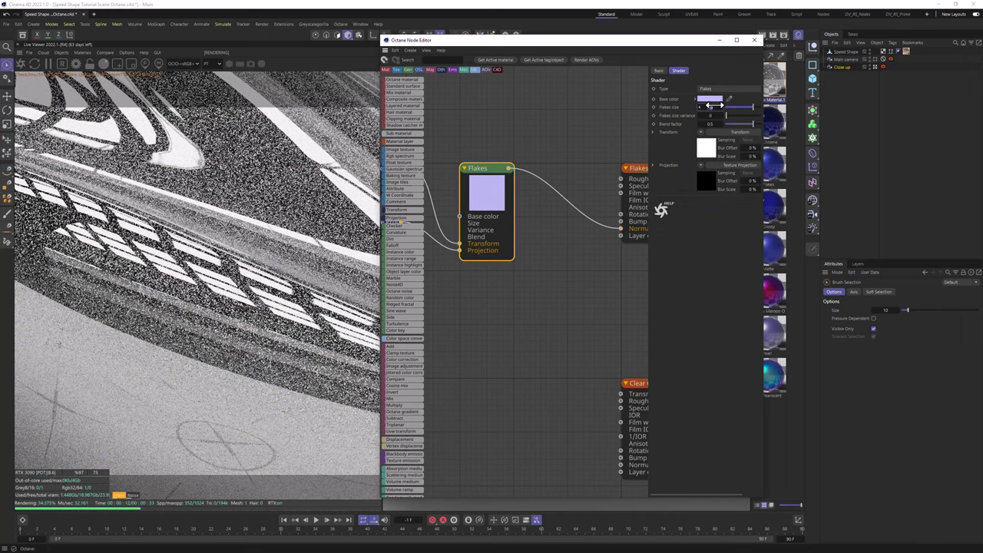
Set the Flakes texture's flakes size to 0.8, size variance to 0.25 and blend factor to 0.75
{"action": "double_click", "coordinate": [715, 106]}
{"action": "type", "text": "0.8"}
{"action": "key", "text": "Return"}
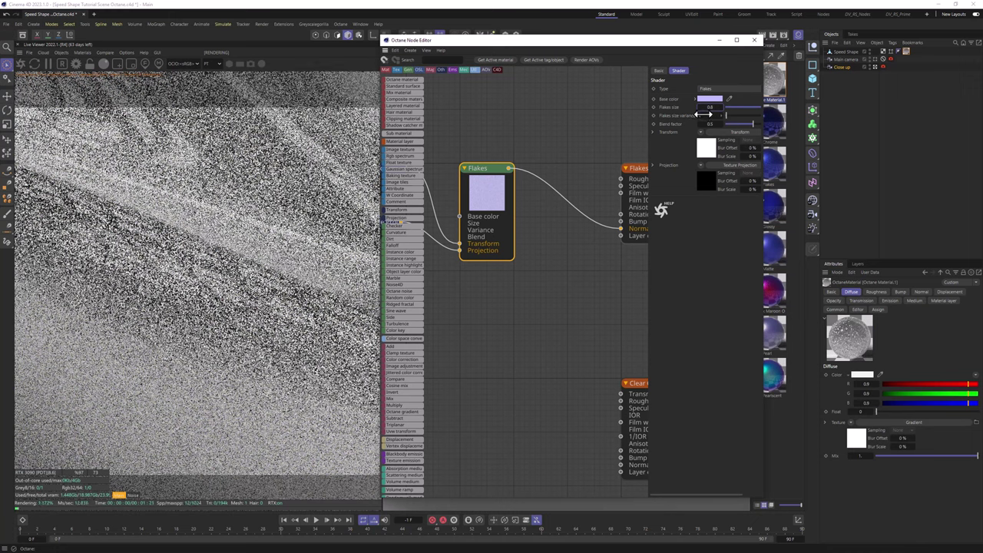
{"action": "double_click", "coordinate": [716, 118]}
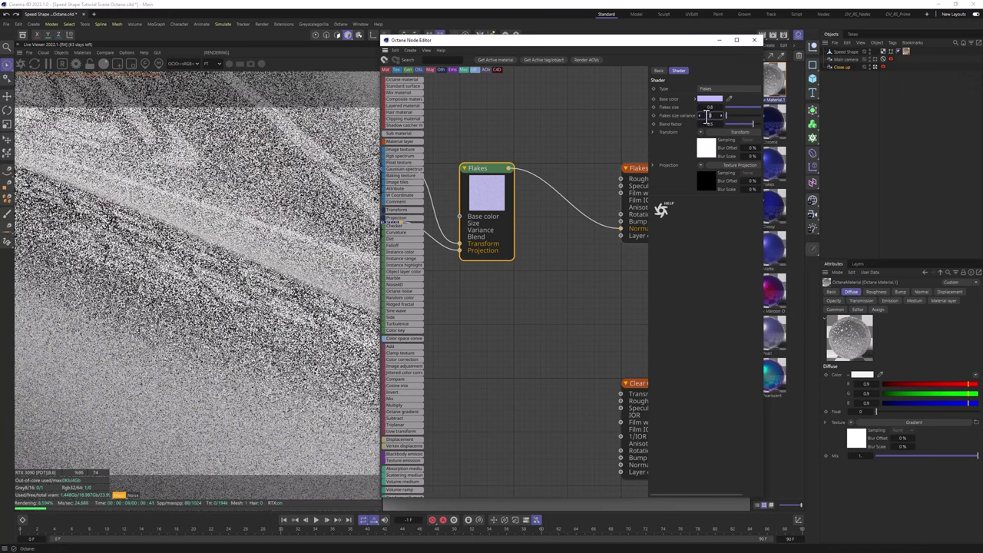
{"action": "left_click_drag", "start_coordinate": [647, 115], "coordinate": [674, 112]}
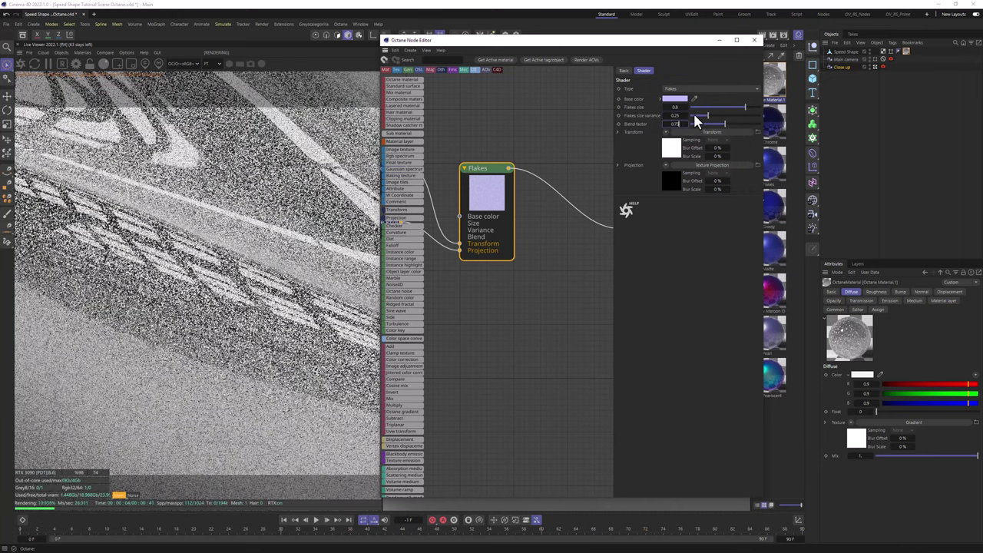
{"action": "key", "text": "Return"}
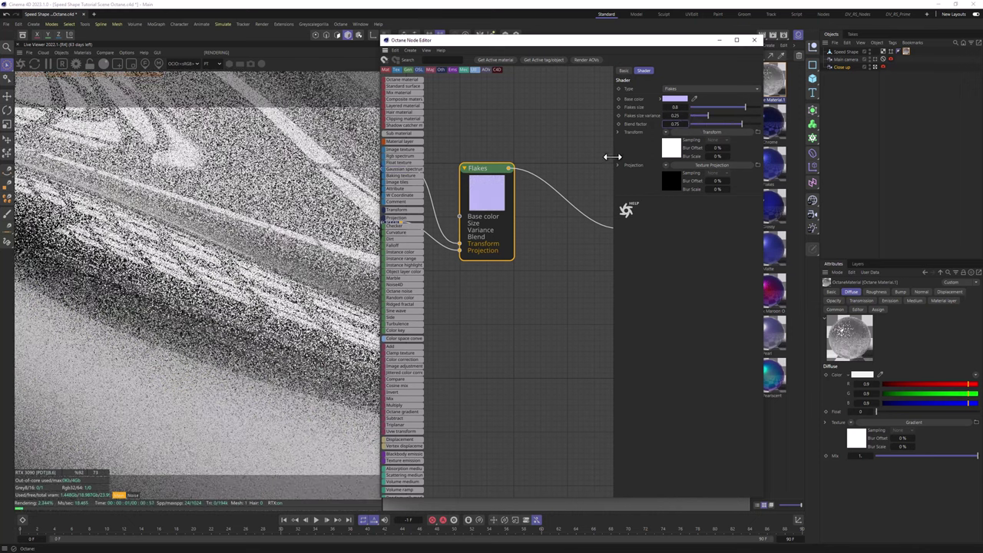
Set the roughness of the Flakes layer to 0.2
{"action": "scroll", "coordinate": [566, 192], "scroll_direction": "down", "scroll_amount": 3}
{"action": "middle_click_drag", "start_coordinate": [567, 199], "coordinate": [515, 188]}
{"action": "scroll", "coordinate": [551, 186], "scroll_direction": "up", "scroll_amount": 3}
{"action": "scroll", "coordinate": [551, 184], "scroll_direction": "down", "scroll_amount": 2}
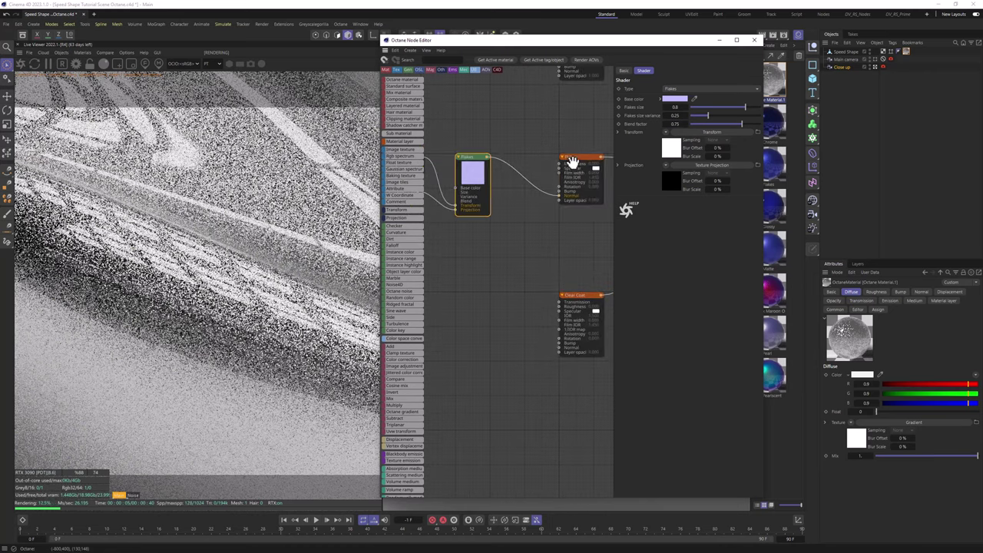
{"action": "left_click", "coordinate": [573, 161]}
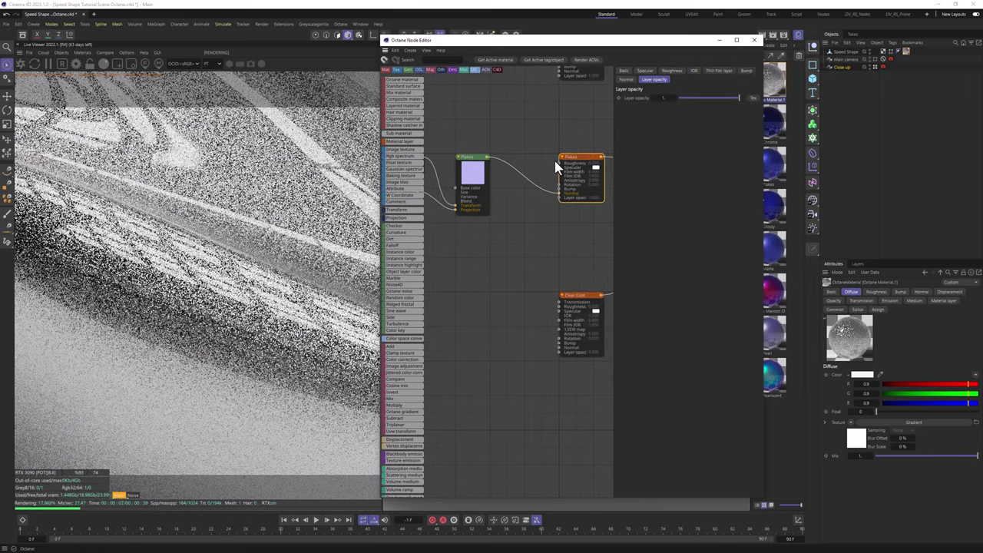
{"action": "left_click", "coordinate": [672, 70]}
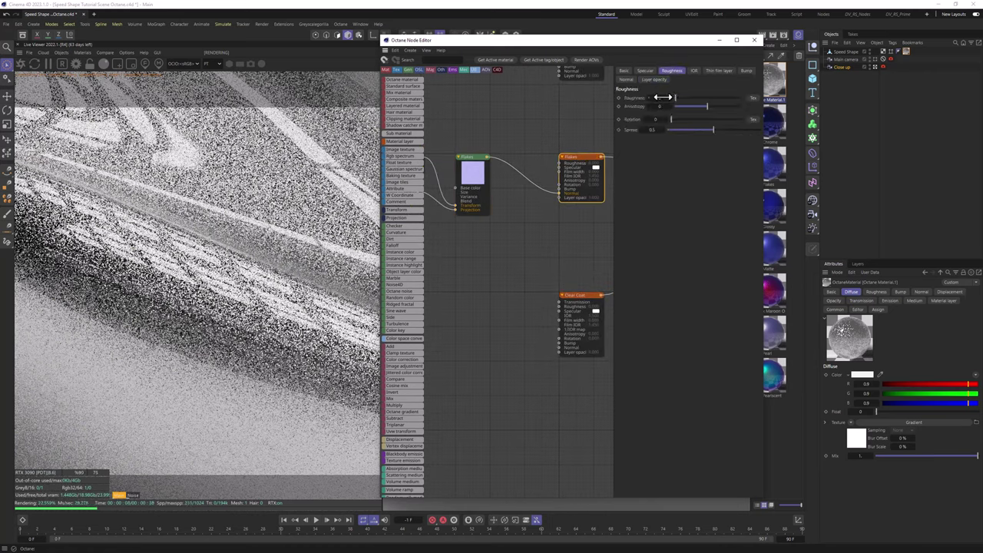
{"action": "type", "text": ".2"}
{"action": "key", "text": "Return"}
Set the BRDF model of the Flakes layer to GGX (energy preserving)
{"action": "left_click", "coordinate": [625, 72]}
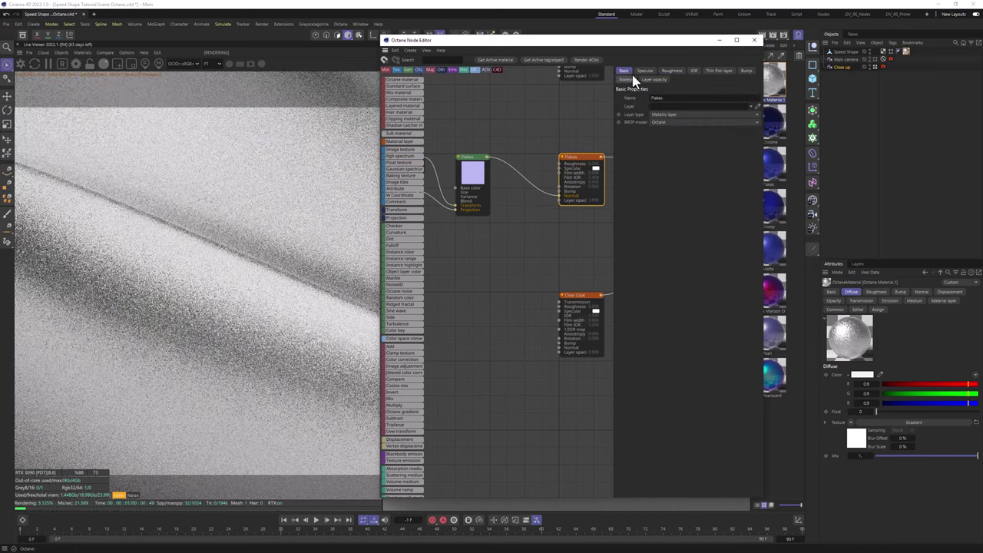
{"action": "left_click", "coordinate": [659, 123]}
{"action": "left_click", "coordinate": [636, 121]}
{"action": "left_click", "coordinate": [665, 123]}
{"action": "left_click", "coordinate": [665, 164]}
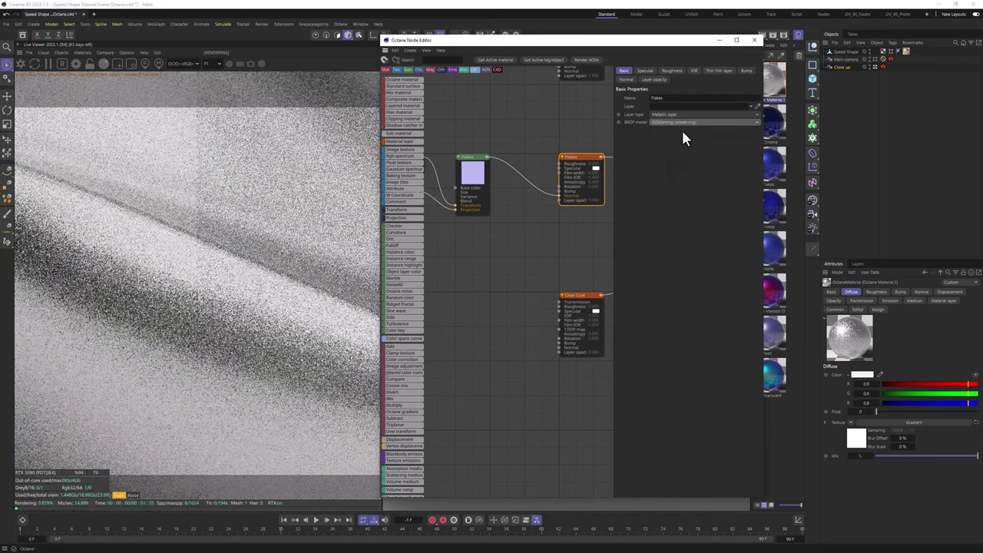
Add a Falloff node below the Flakes texture and connect it to the Flakes layer's layer opacity
{"action": "left_click", "coordinate": [654, 80]}
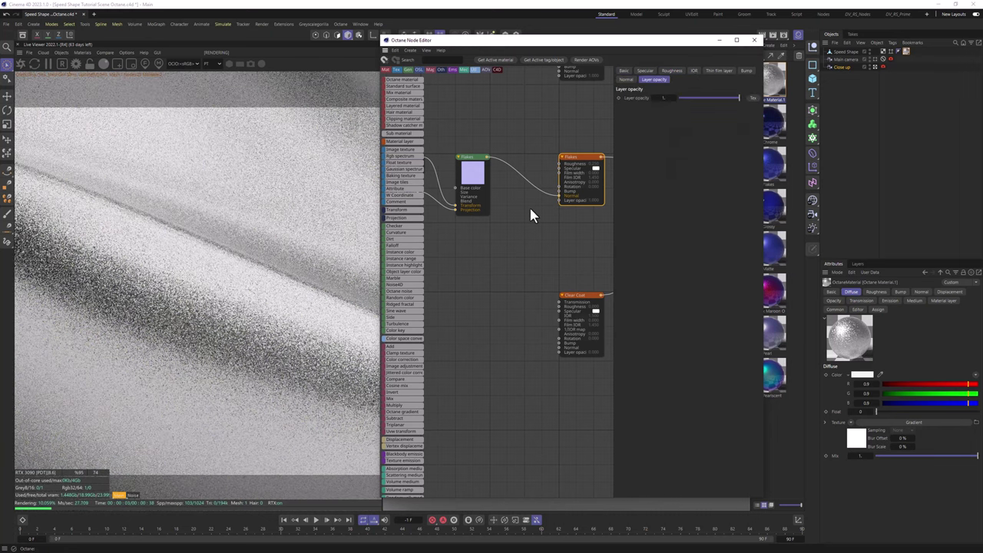
{"action": "middle_click_drag", "start_coordinate": [471, 243], "coordinate": [526, 252]}
{"action": "key", "text": "c"}
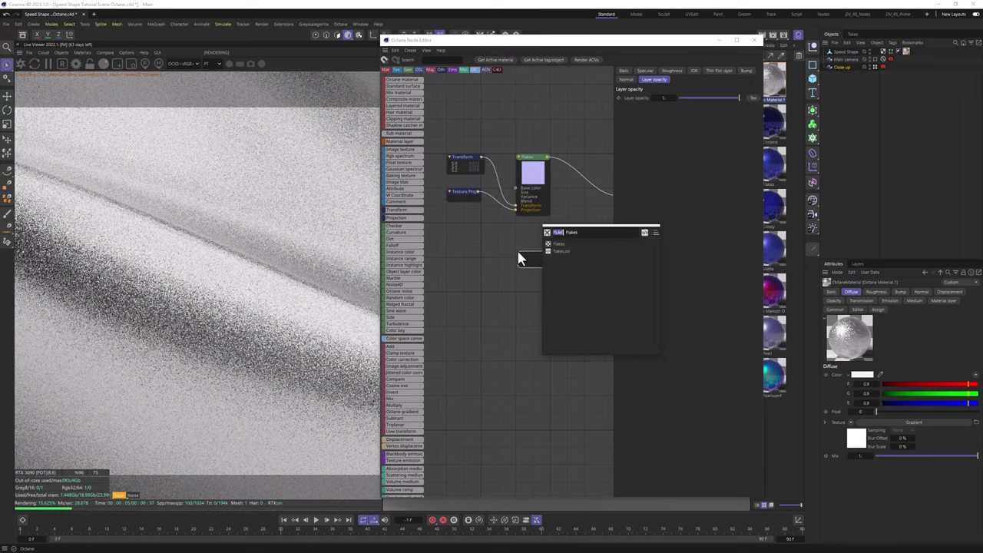
{"action": "type", "text": "fall"}
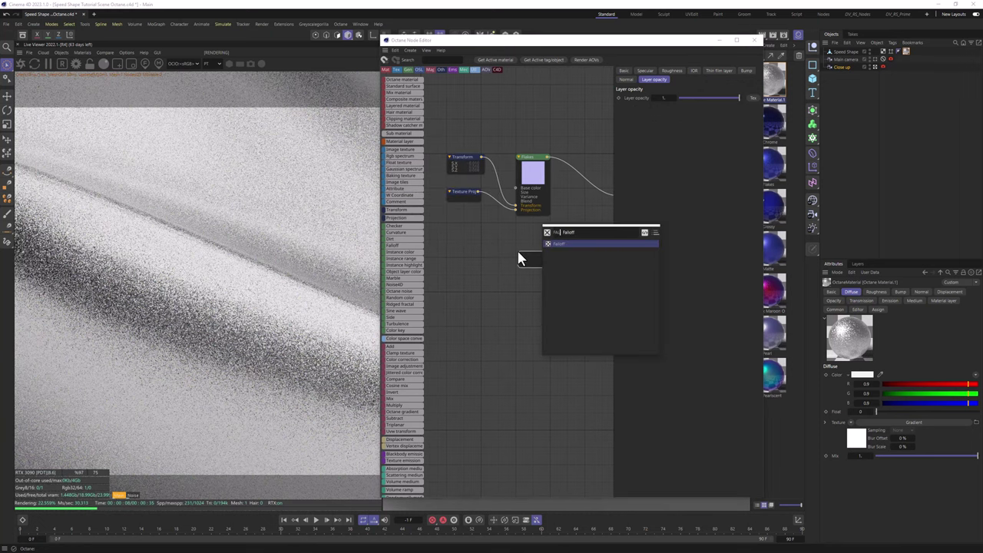
{"action": "key", "text": "Return"}
{"action": "left_click_drag", "start_coordinate": [534, 254], "coordinate": [490, 258]}
{"action": "middle_click_drag", "start_coordinate": [504, 260], "coordinate": [462, 265]}
{"action": "left_click_drag", "start_coordinate": [462, 265], "coordinate": [587, 209]}
{"action": "left_click_drag", "start_coordinate": [579, 208], "coordinate": [515, 242]}
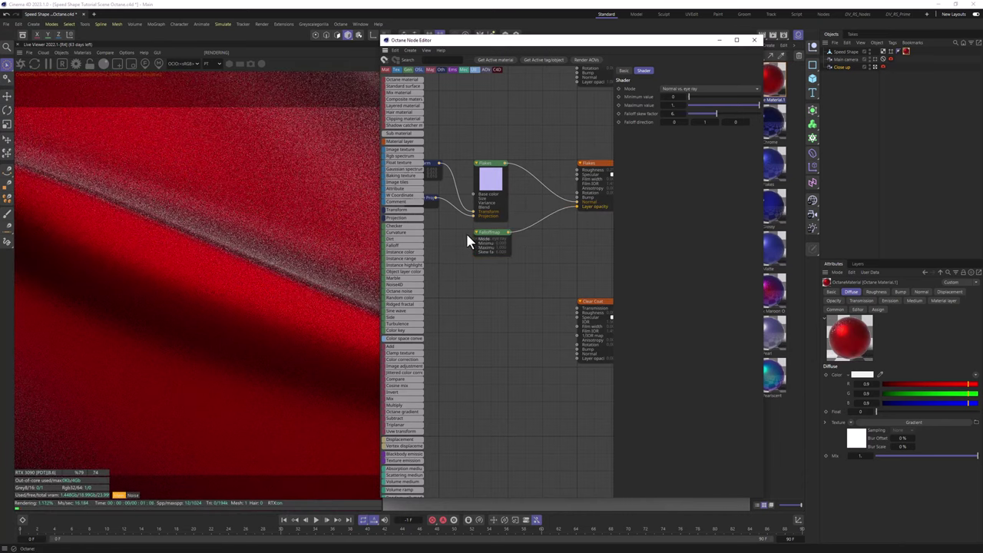
Set the Falloffmap's minimum value to 0.5 and its maximum value to 0.1
{"action": "left_click", "coordinate": [474, 235]}
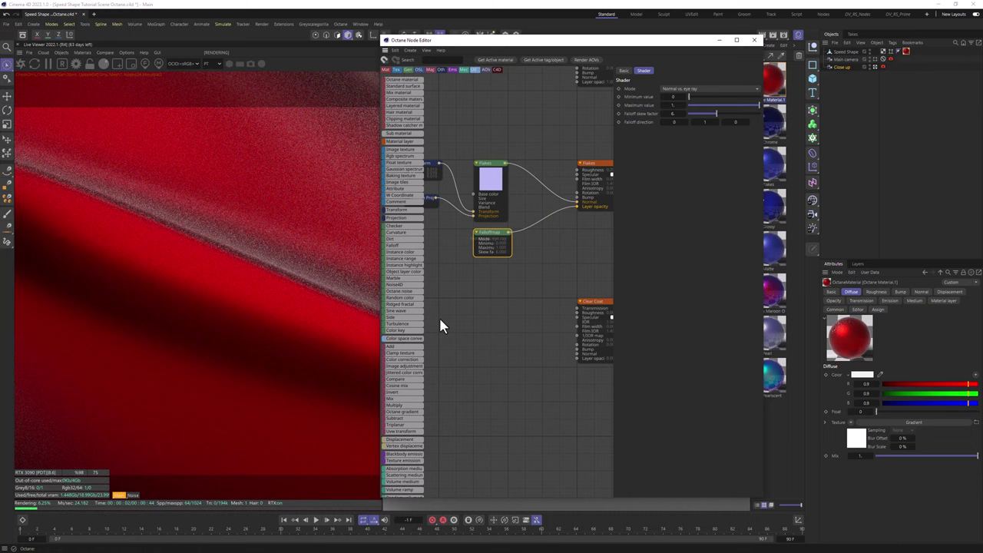
{"action": "scroll", "coordinate": [480, 242], "scroll_direction": "up", "scroll_amount": 3}
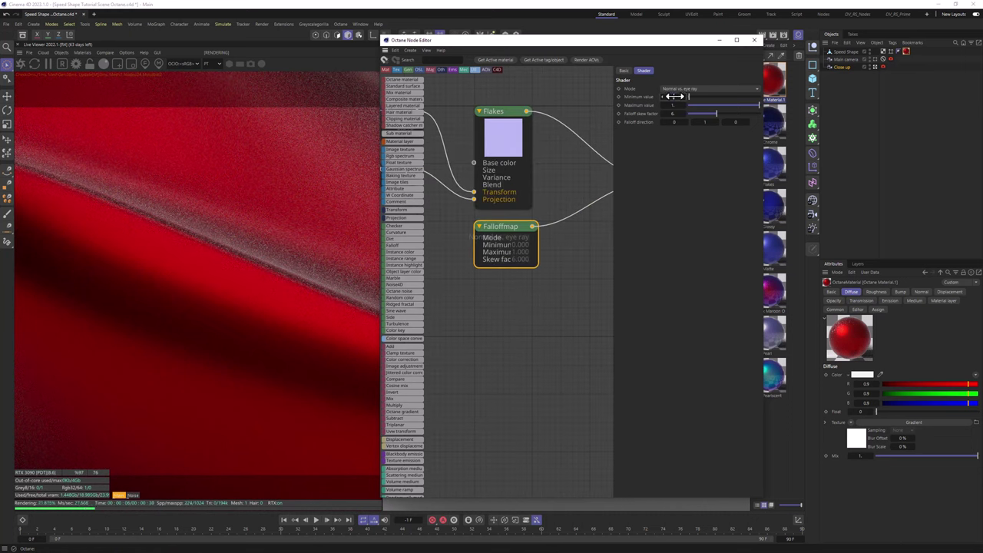
{"action": "left_click_drag", "start_coordinate": [674, 96], "coordinate": [670, 105]}
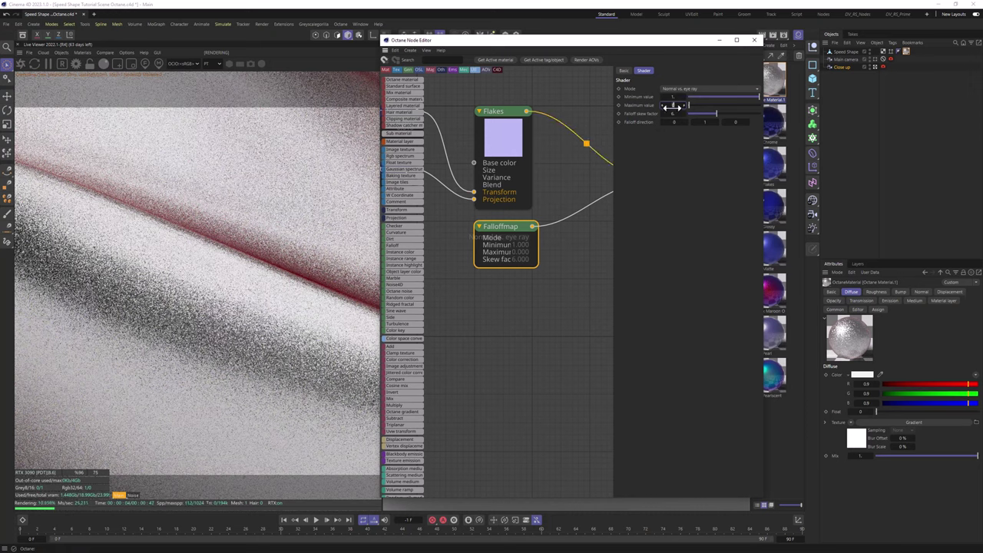
{"action": "type", "text": "0.11"}
{"action": "key", "text": "Return"}
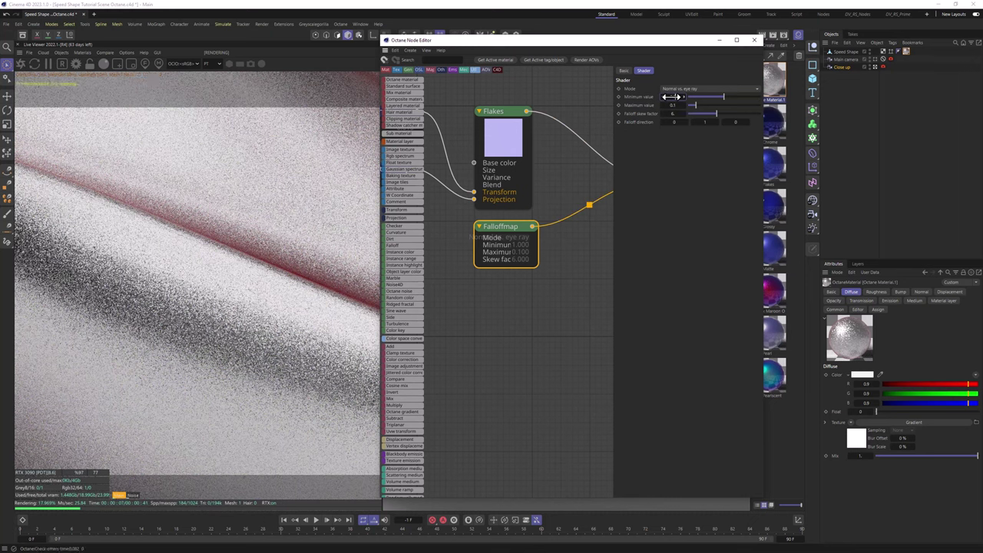
{"action": "left_click_drag", "start_coordinate": [673, 97], "coordinate": [661, 96]}
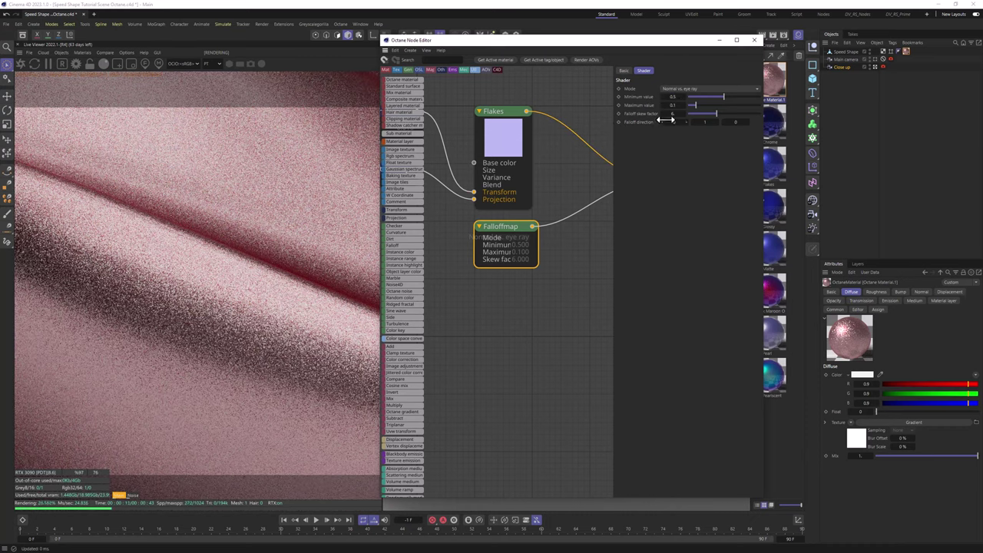
Try falloff skew factors of 1 and 0.2 on the Falloffmap, and settle on 0.6
{"action": "left_click_drag", "start_coordinate": [676, 115], "coordinate": [659, 112]}
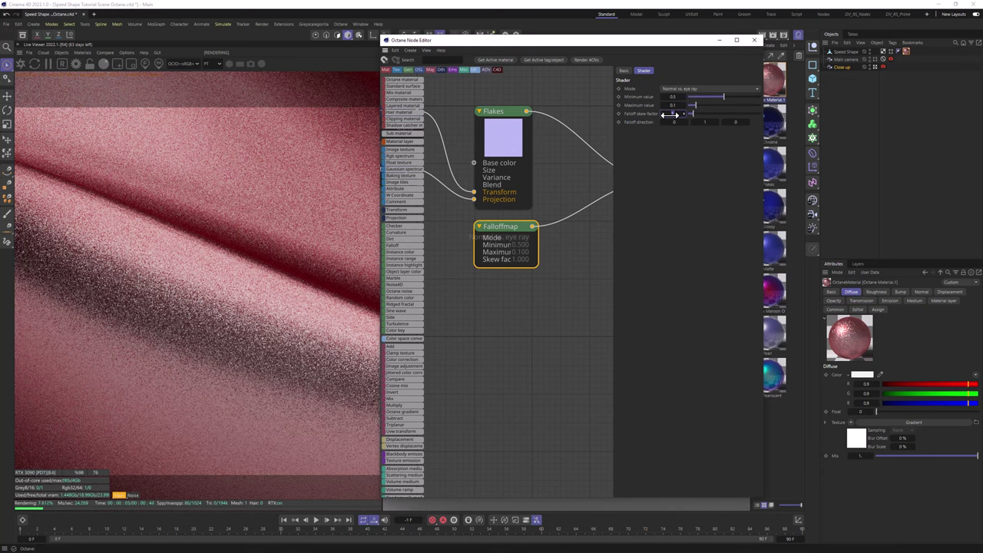
{"action": "type", "text": ".2"}
{"action": "key", "text": "Return"}
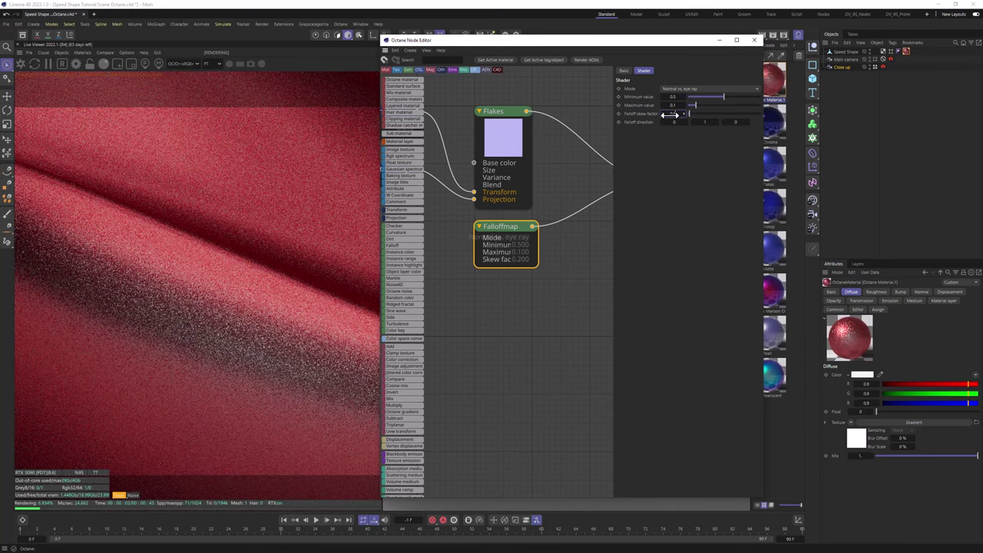
{"action": "type", "text": ".6"}
{"action": "key", "text": "Return"}
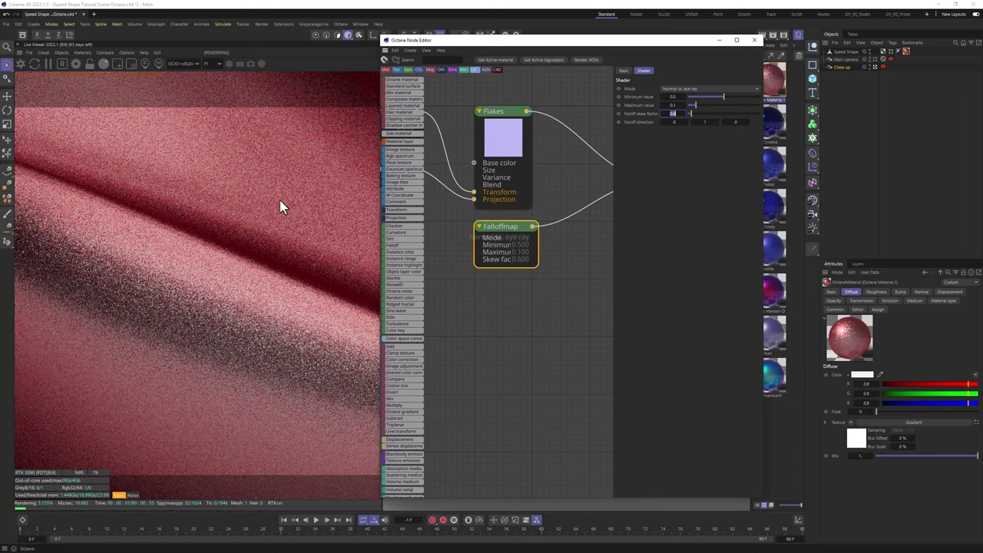
Tint the Flakes layer's specular colour red with hue 0°, saturation 60% and value 100%
{"action": "scroll", "coordinate": [494, 223], "scroll_direction": "down", "scroll_amount": 3}
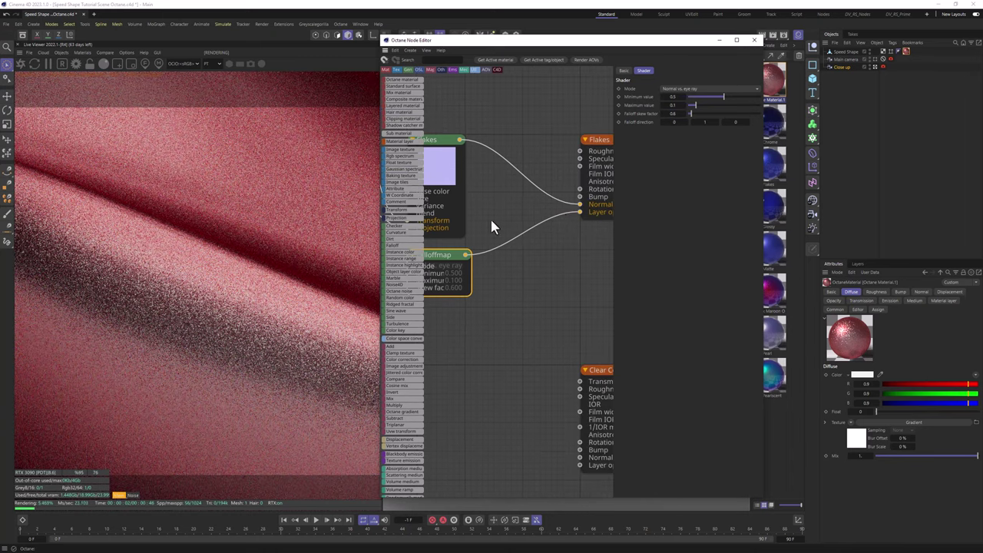
{"action": "left_click", "coordinate": [600, 157]}
{"action": "left_click", "coordinate": [645, 71]}
{"action": "left_click", "coordinate": [656, 99]}
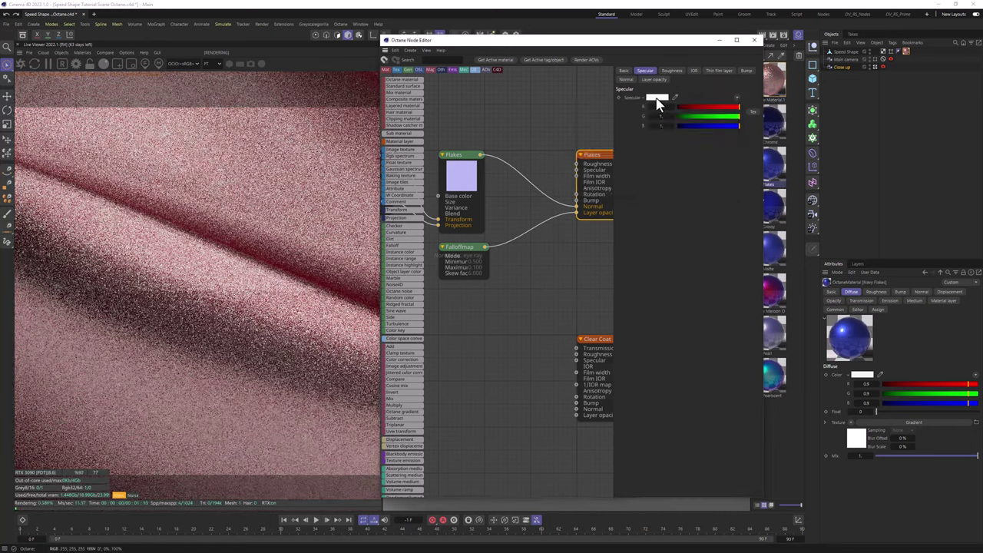
{"action": "left_click", "coordinate": [657, 99]}
{"action": "left_click", "coordinate": [656, 178]}
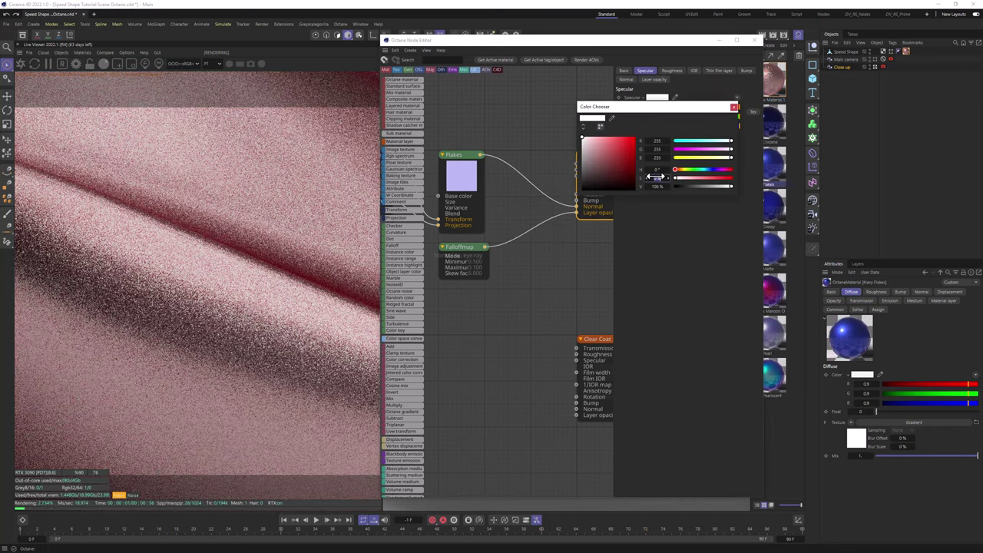
{"action": "left_click_drag", "start_coordinate": [655, 177], "coordinate": [650, 178]}
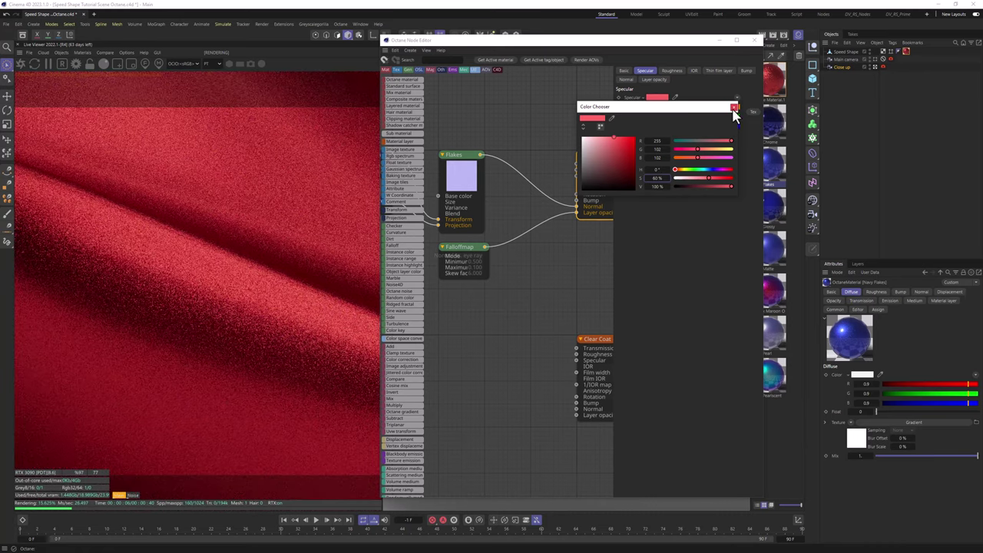
{"action": "left_click_drag", "start_coordinate": [654, 177], "coordinate": [645, 187]}
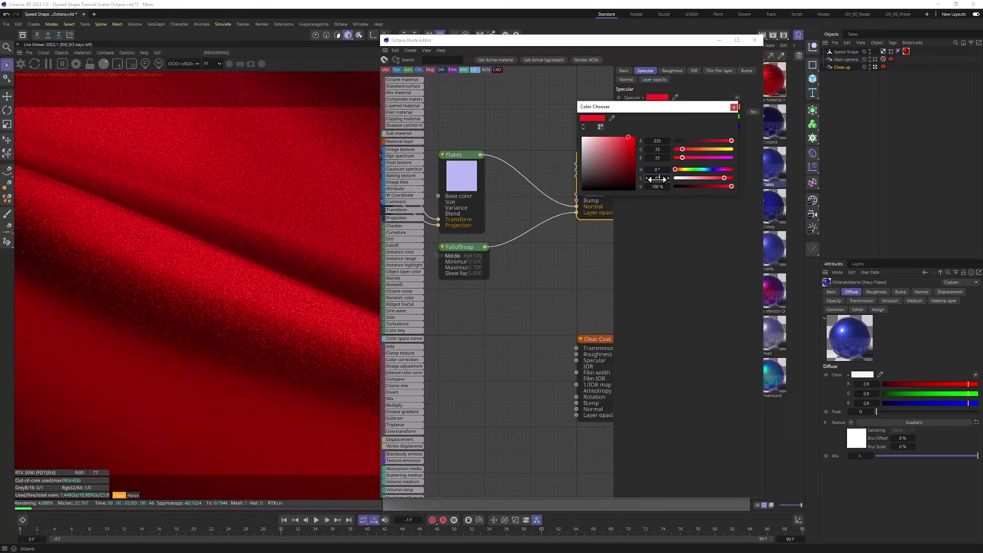
{"action": "type", "text": "60"}
{"action": "key", "text": "Return"}
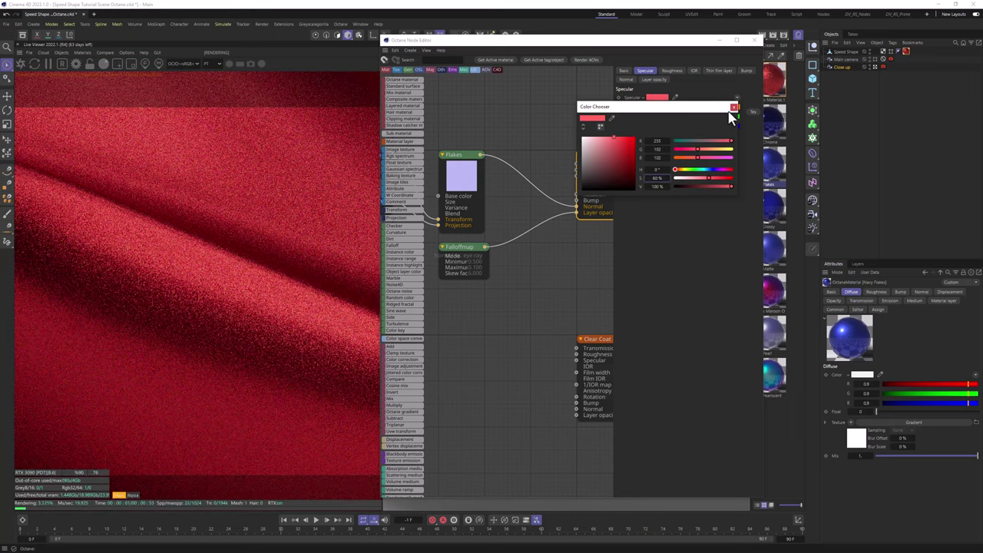
{"action": "left_click", "coordinate": [735, 108]}
Switch the render to the Main camera and set the Clear Coat layer's opacity to 1
{"action": "left_click", "coordinate": [876, 60]}
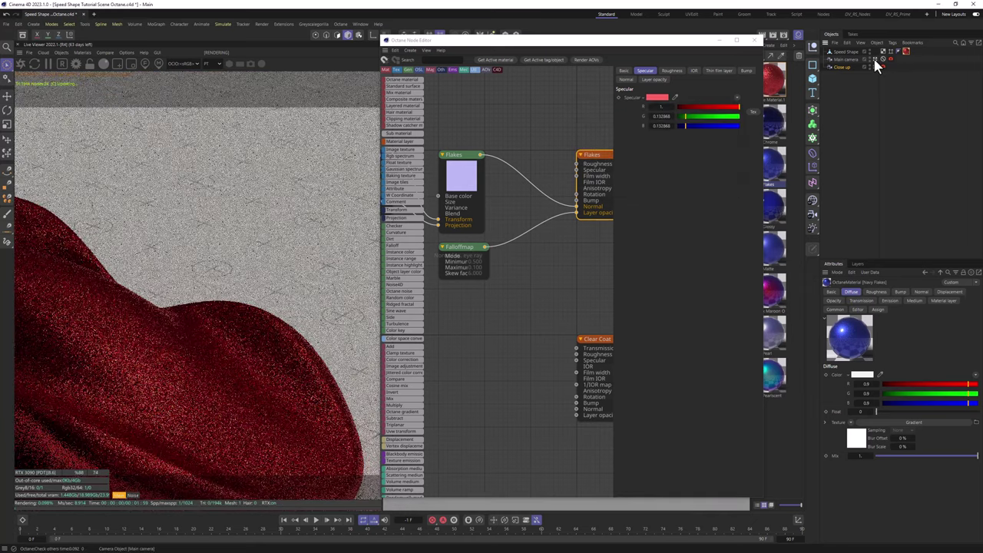
{"action": "middle_click_drag", "start_coordinate": [563, 284], "coordinate": [532, 275]}
{"action": "scroll", "coordinate": [530, 331], "scroll_direction": "down", "scroll_amount": 2}
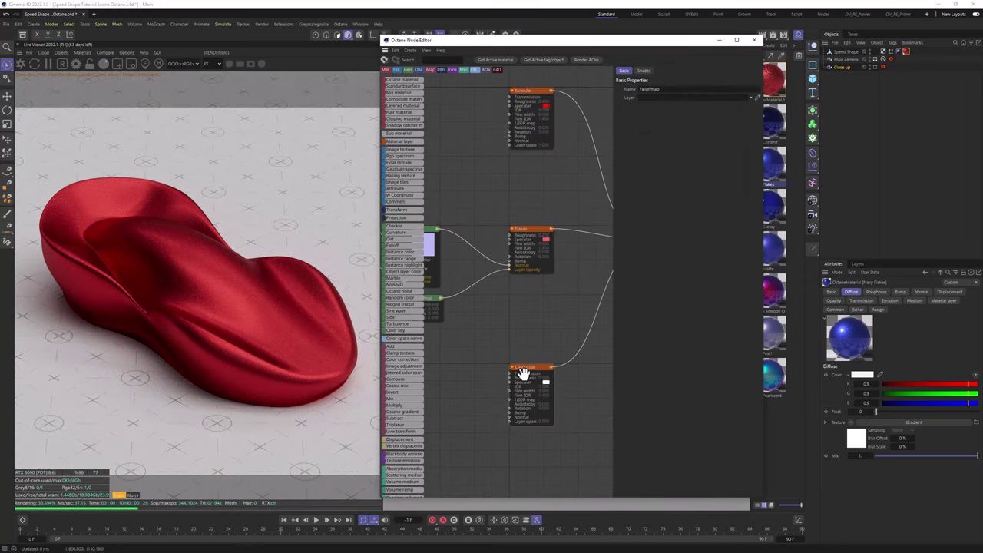
{"action": "scroll", "coordinate": [525, 374], "scroll_direction": "up", "scroll_amount": 4}
{"action": "left_click", "coordinate": [526, 362]}
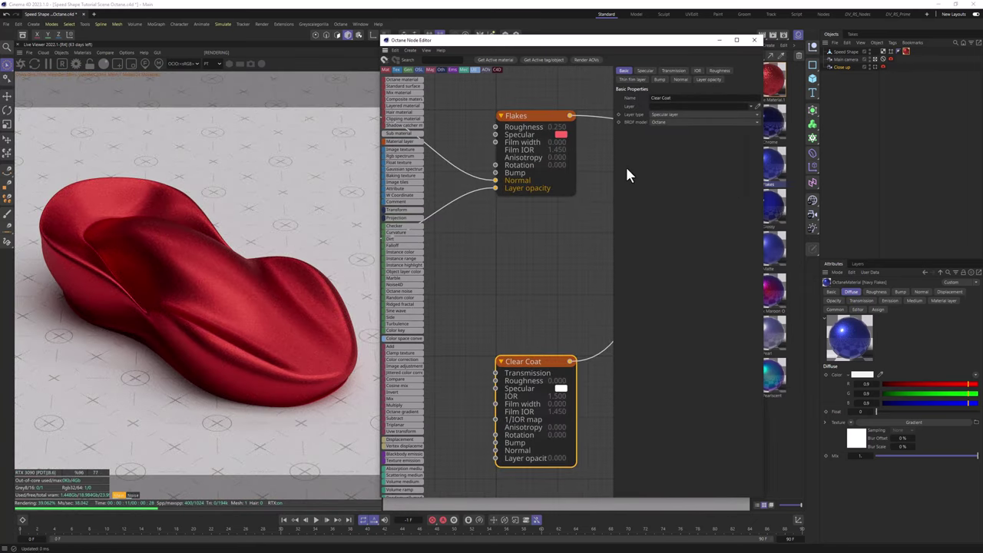
{"action": "left_click", "coordinate": [705, 80]}
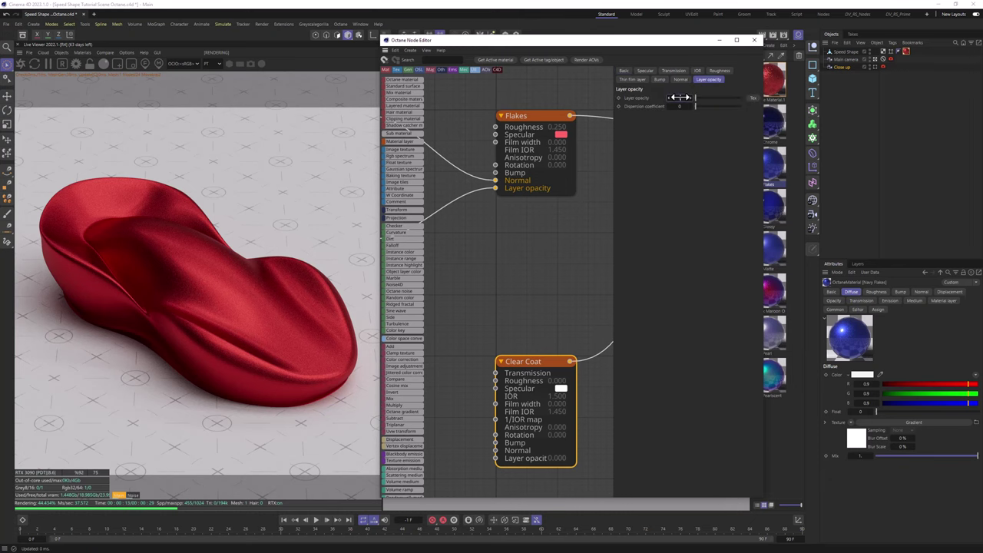
{"action": "left_click_drag", "start_coordinate": [680, 98], "coordinate": [739, 98]}
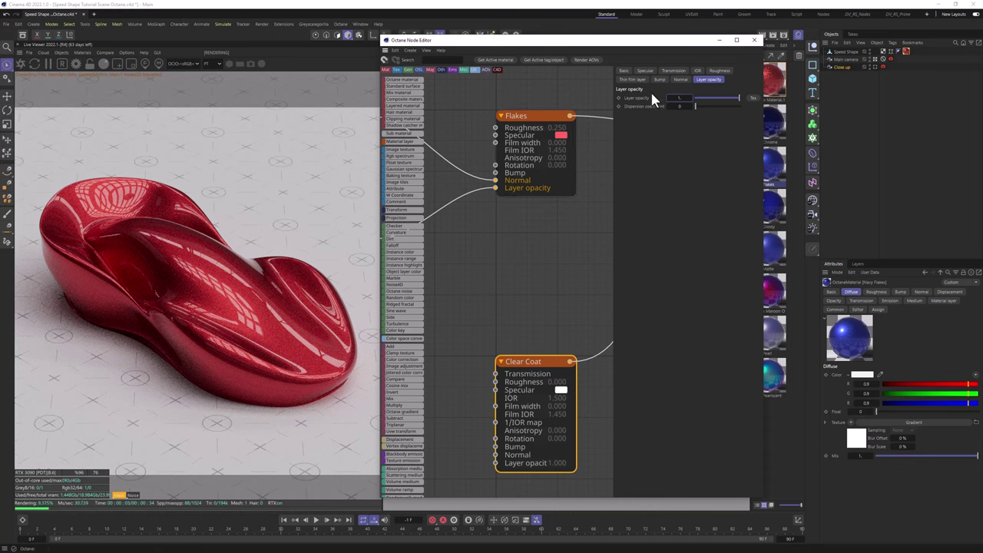
Try an IOR of 2 on the Clear Coat layer, and settle on 1.7
{"action": "left_click", "coordinate": [698, 71]}
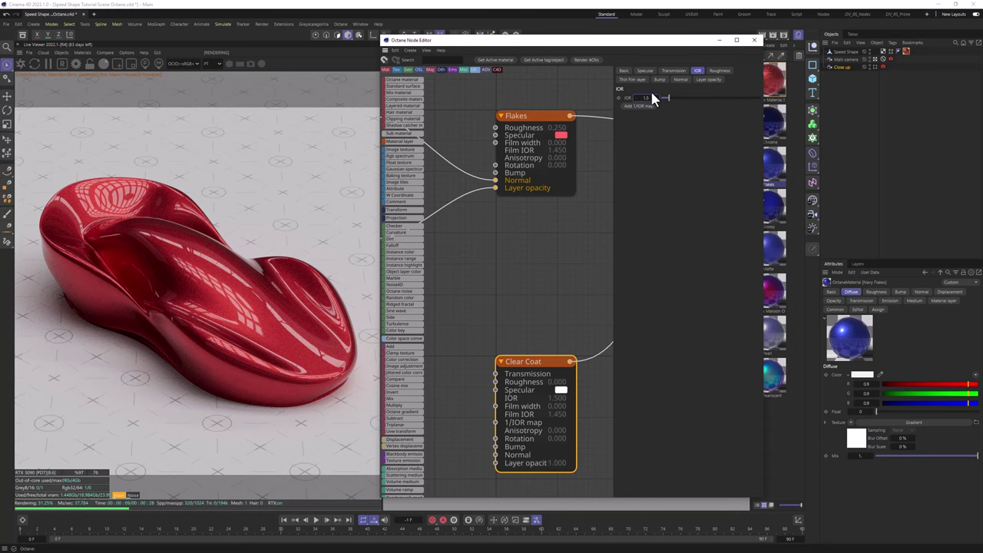
{"action": "type", "text": "2"}
{"action": "key", "text": "Return"}
{"action": "double_click", "coordinate": [647, 98]}
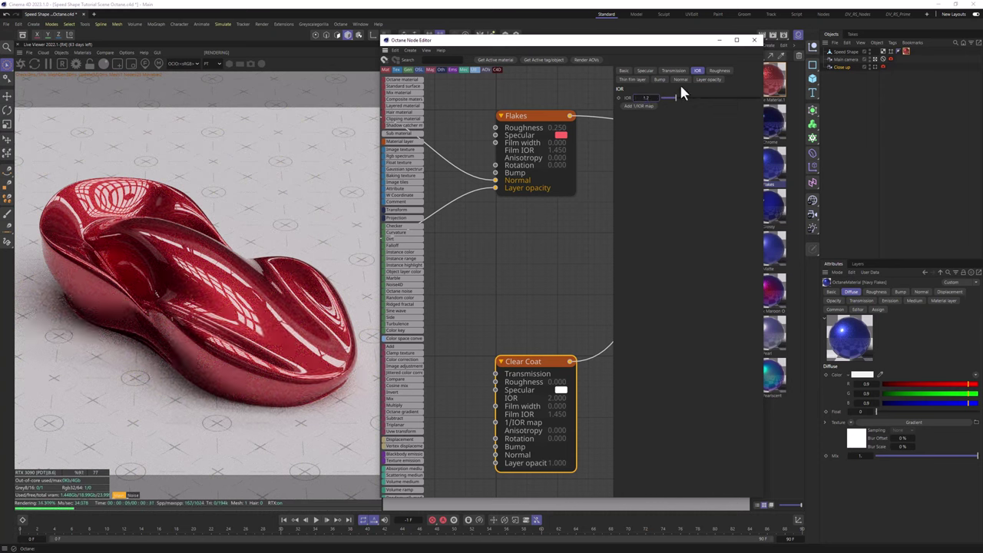
{"action": "type", "text": "1.7"}
{"action": "key", "text": "Return"}
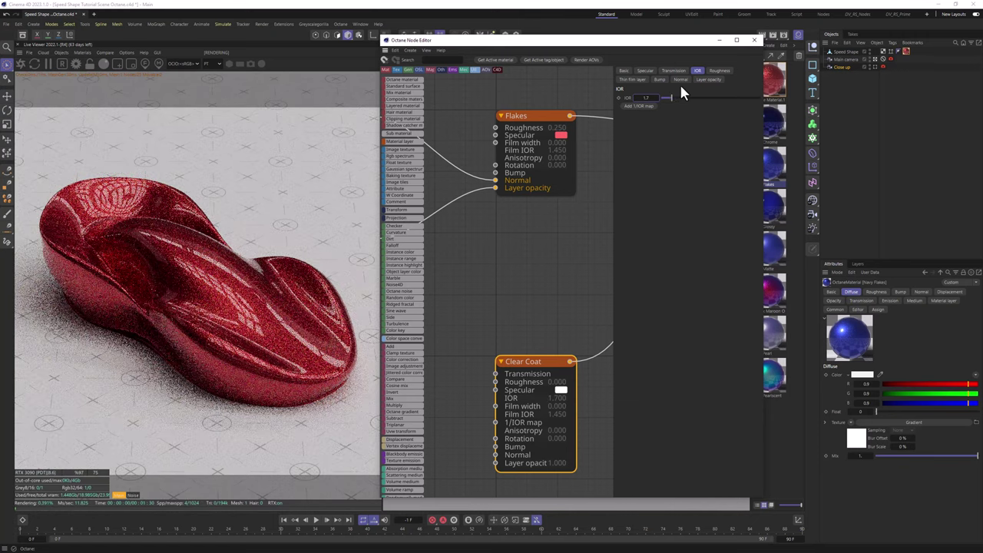
Set the Clear Coat layer's roughness to 0.04 and its BRDF model to GGX (energy preserving)
{"action": "left_click", "coordinate": [711, 70]}
{"action": "type", "text": "0.04"}
{"action": "key", "text": "Return"}
{"action": "left_click", "coordinate": [624, 71]}
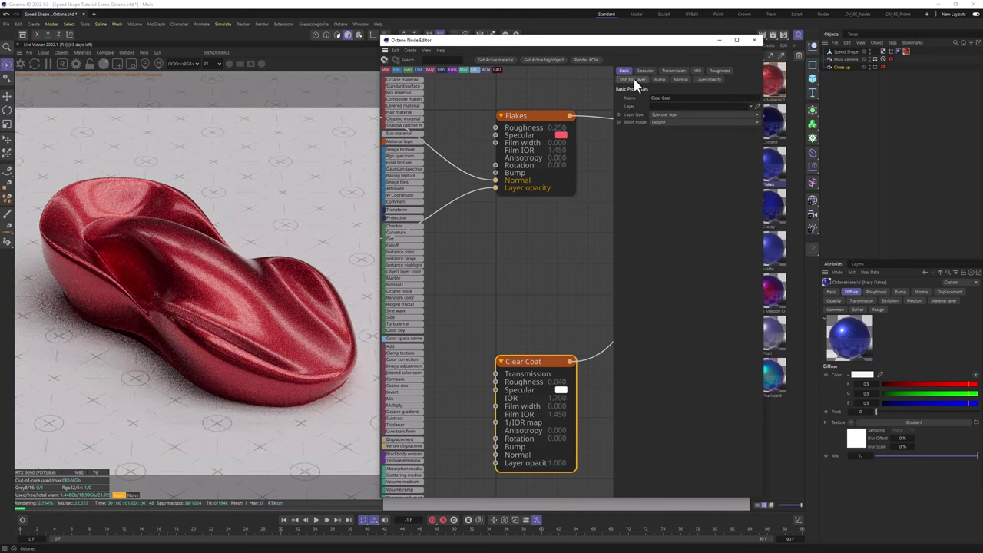
{"action": "left_click", "coordinate": [668, 119]}
{"action": "left_click", "coordinate": [669, 157]}
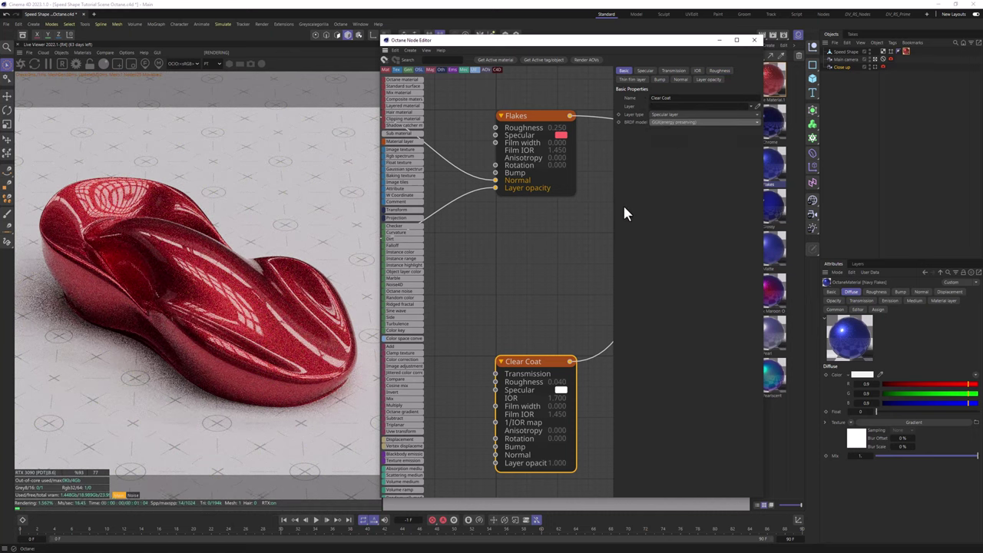
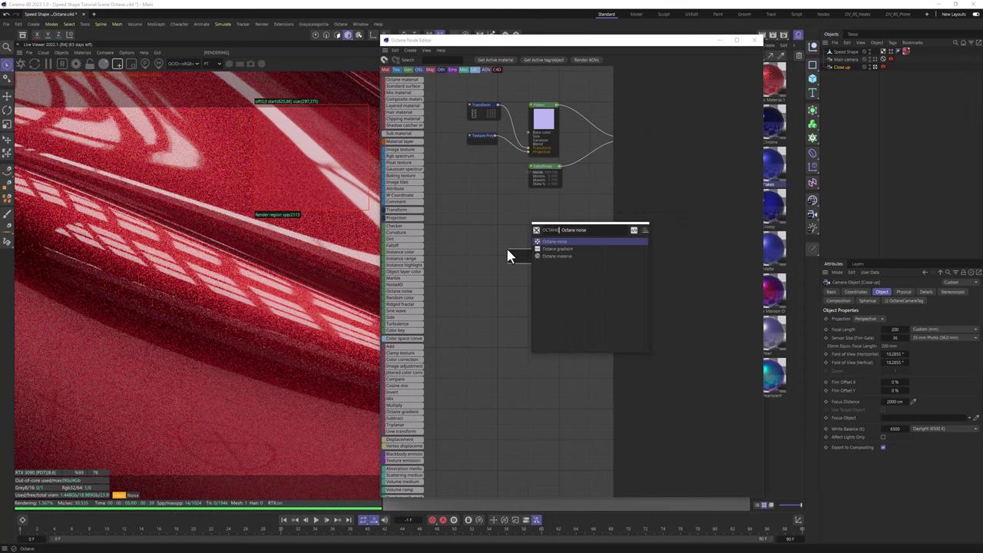
Add an Octane noise node beside the Clear Coat layer and connect it to that layer's bump
{"action": "key", "text": "Return"}
{"action": "left_click_drag", "start_coordinate": [521, 262], "coordinate": [507, 241]}
{"action": "middle_click_drag", "start_coordinate": [507, 240], "coordinate": [459, 235]}
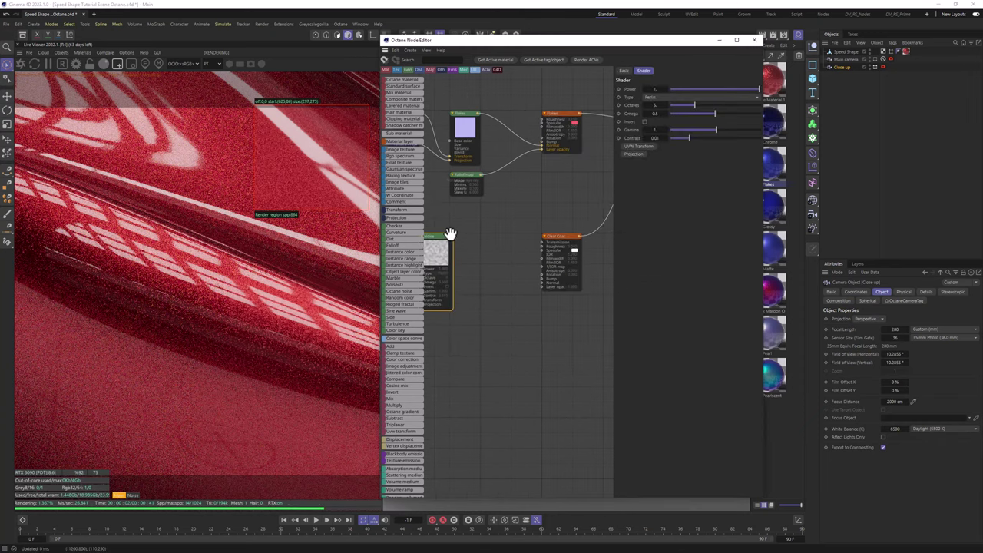
{"action": "left_click_drag", "start_coordinate": [452, 236], "coordinate": [511, 263]}
{"action": "left_click_drag", "start_coordinate": [452, 236], "coordinate": [536, 295]}
{"action": "middle_click_drag", "start_coordinate": [445, 272], "coordinate": [549, 271]}
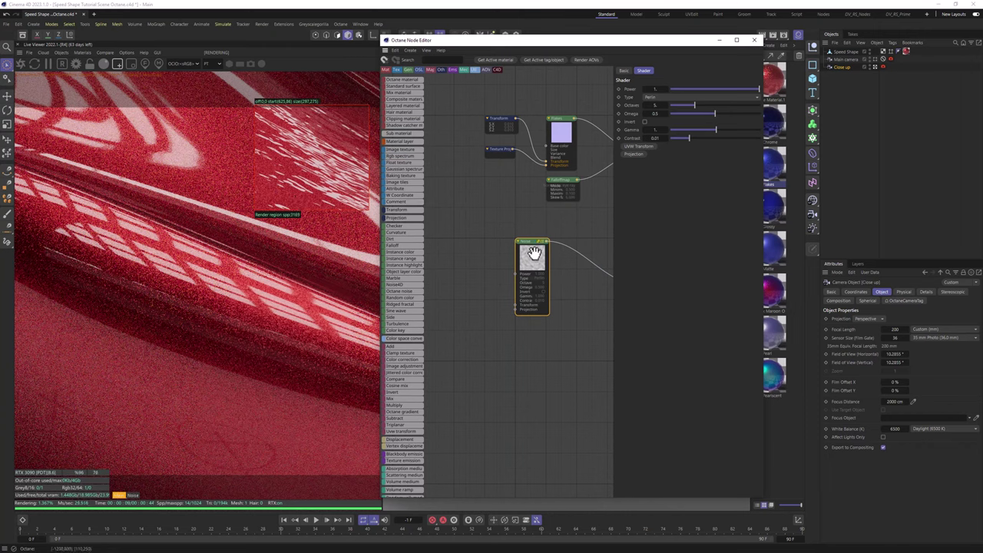
Add UVW transform and projection nodes to the Noise texture, line them up beside it, and set the texture projection to Triplanar
{"action": "left_click", "coordinate": [625, 147]}
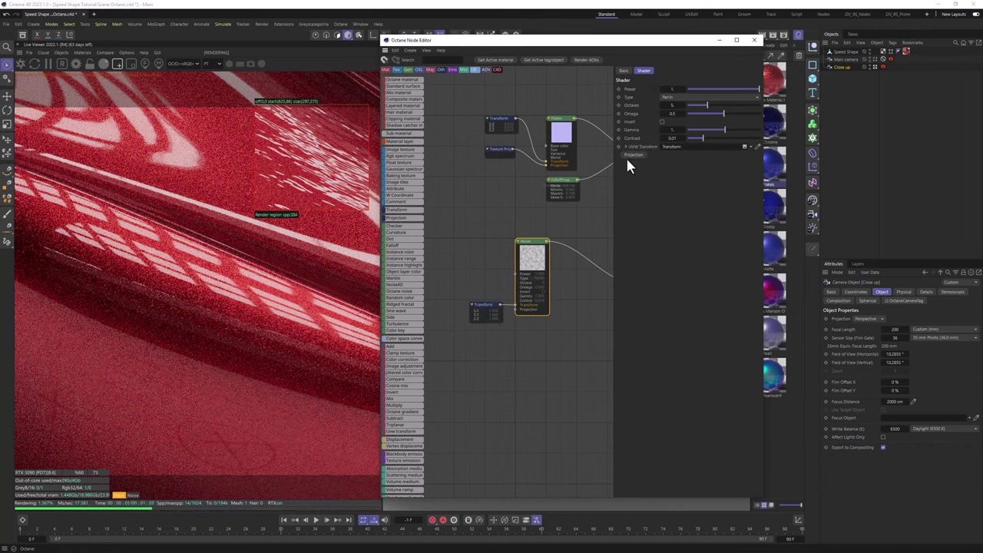
{"action": "left_click", "coordinate": [630, 154]}
{"action": "left_click_drag", "start_coordinate": [486, 301], "coordinate": [466, 241]}
{"action": "left_click_drag", "start_coordinate": [487, 312], "coordinate": [469, 273]}
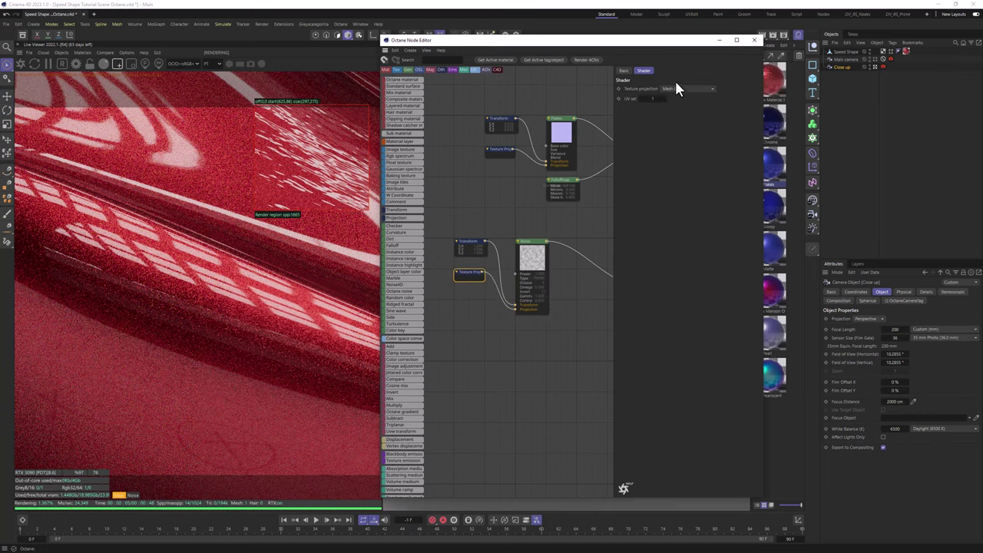
{"action": "left_click", "coordinate": [687, 88]}
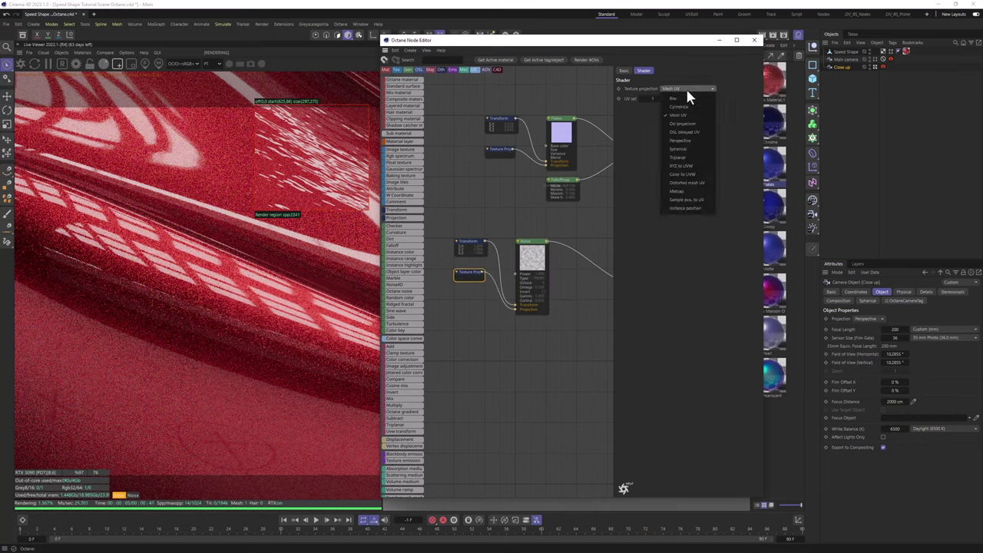
{"action": "left_click", "coordinate": [680, 157]}
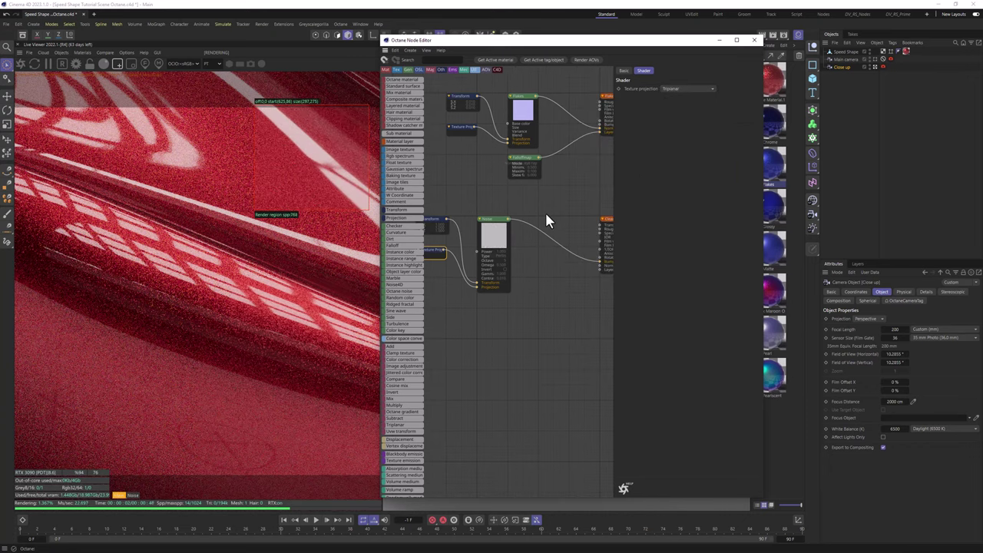
Insert a Triplanar node between the Noise texture and the Clear Coat layer's bump, and line it up with them
{"action": "key", "text": "shift+c"}
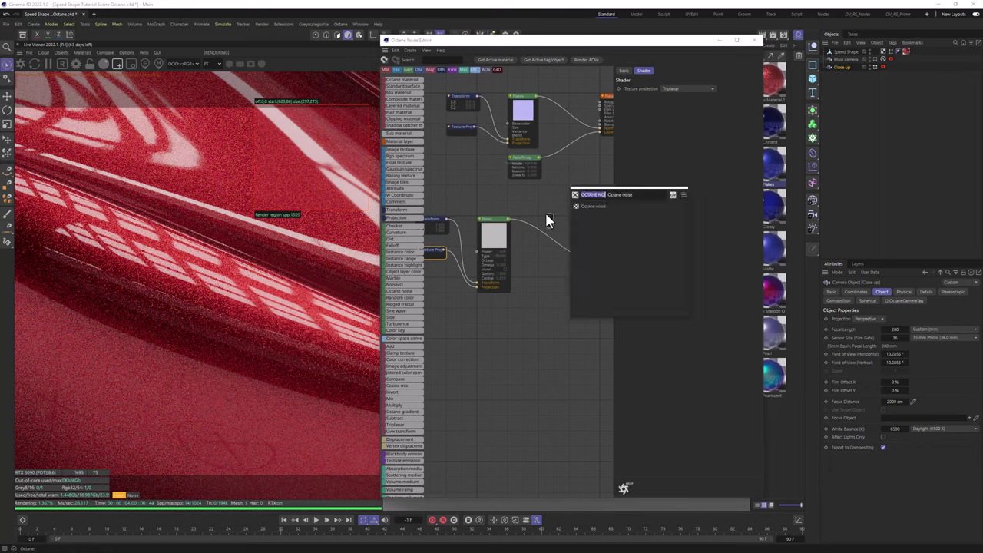
{"action": "type", "text": "Tri"}
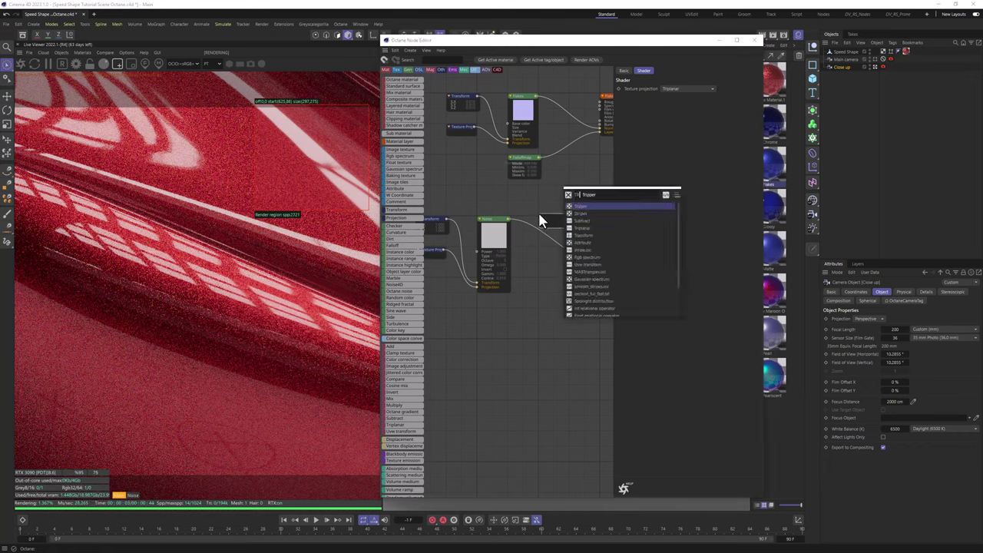
{"action": "type", "text": "ctripl"}
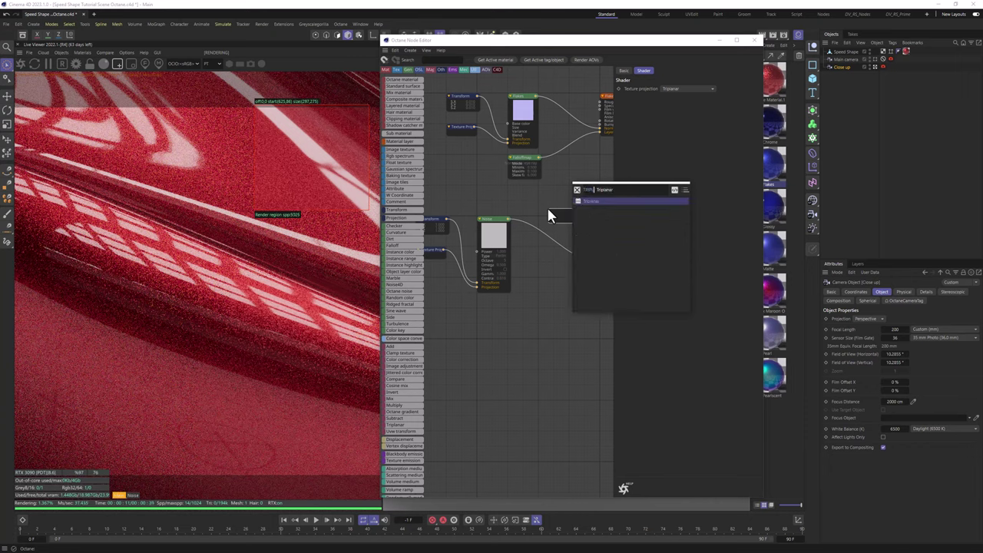
{"action": "key", "text": "Return"}
{"action": "mouse_move", "coordinate": [560, 214]}
{"action": "left_mouse_down"}
{"action": "mouse_move", "coordinate": [544, 222]}
{"action": "mouse_move", "coordinate": [548, 201]}
{"action": "mouse_move", "coordinate": [568, 189]}
{"action": "mouse_move", "coordinate": [570, 205]}
{"action": "mouse_move", "coordinate": [546, 222]}
{"action": "mouse_move", "coordinate": [545, 245]}
{"action": "mouse_move", "coordinate": [548, 222]}
{"action": "mouse_move", "coordinate": [547, 234]}
{"action": "mouse_move", "coordinate": [562, 206]}
{"action": "mouse_move", "coordinate": [572, 210]}
{"action": "mouse_move", "coordinate": [562, 206]}
{"action": "left_mouse_up"}
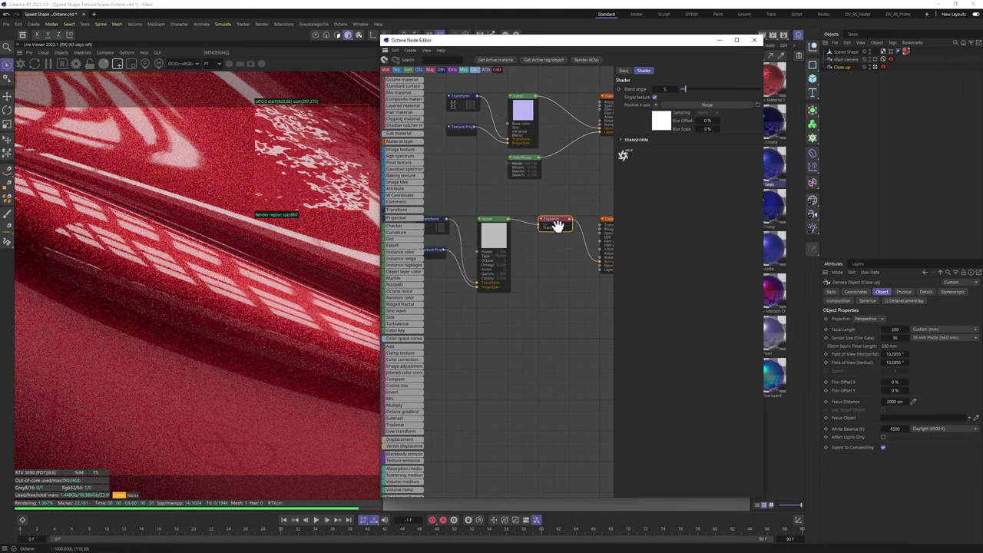
Try a power of 0.01 on the clear coat's Noise texture with a uniform UVW transform scale of 0.1
{"action": "scroll", "coordinate": [557, 231], "scroll_direction": "up", "scroll_amount": 3}
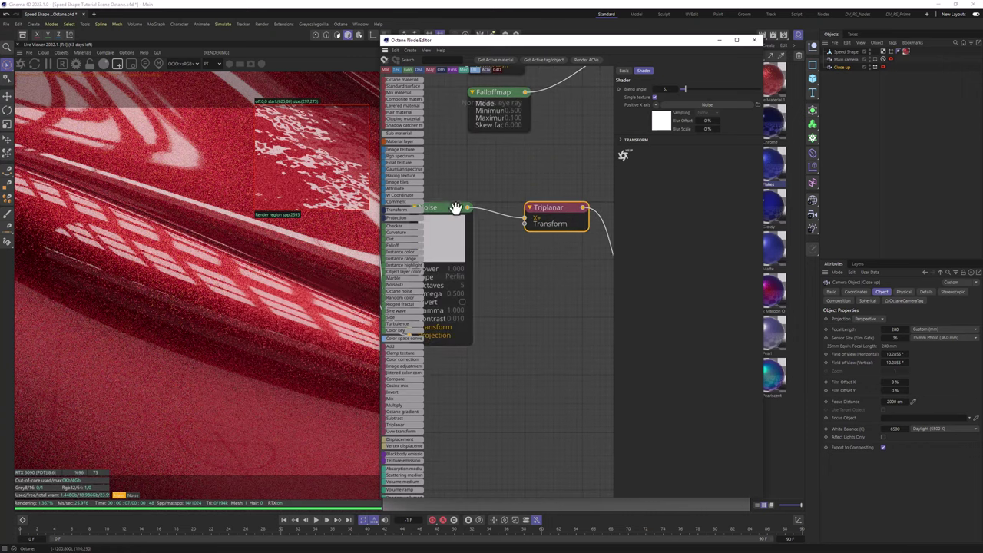
{"action": "middle_click_drag", "start_coordinate": [465, 246], "coordinate": [558, 242]}
{"action": "scroll", "coordinate": [523, 246], "scroll_direction": "down", "scroll_amount": 2}
{"action": "left_click", "coordinate": [522, 244]}
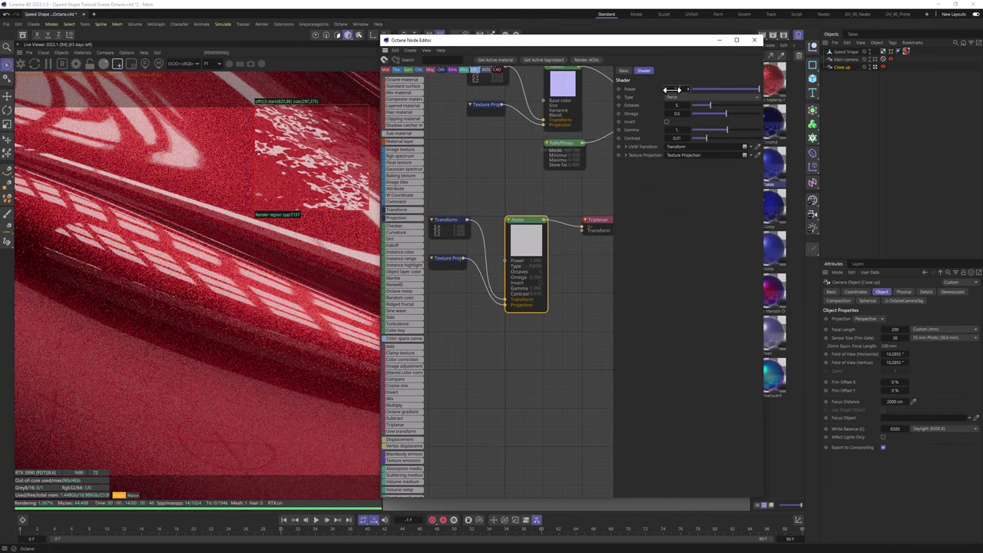
{"action": "left_click_drag", "start_coordinate": [673, 89], "coordinate": [676, 88]}
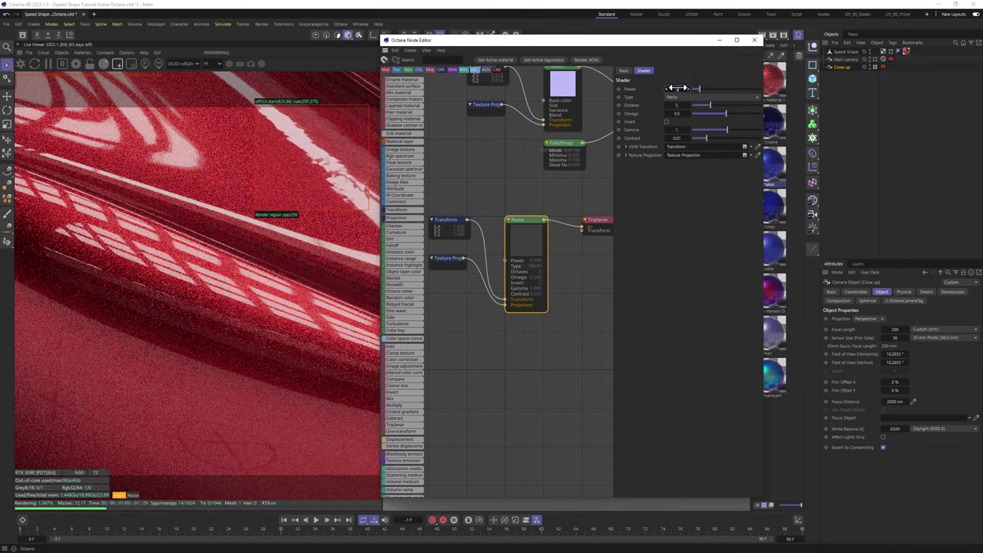
{"action": "left_click", "coordinate": [439, 231]}
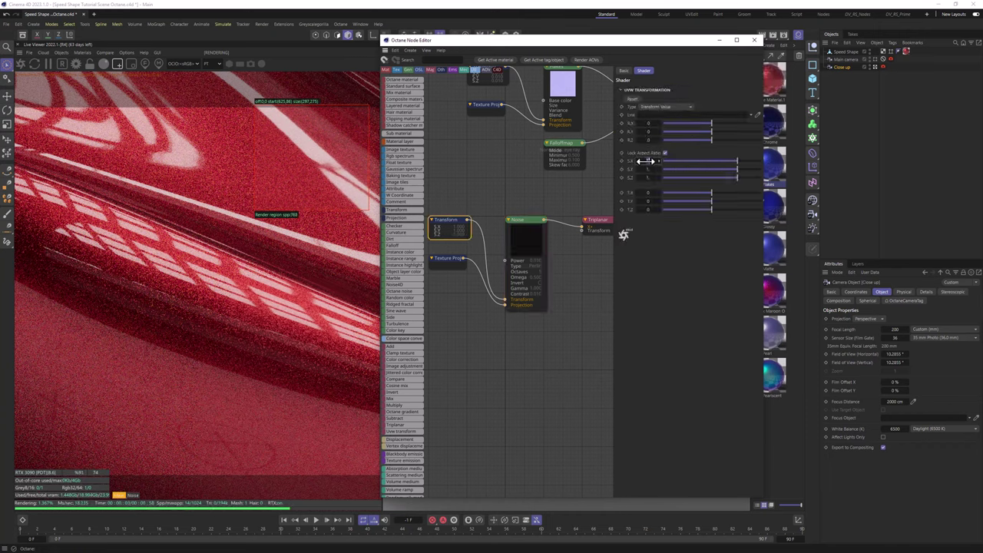
{"action": "left_click_drag", "start_coordinate": [645, 162], "coordinate": [650, 160]}
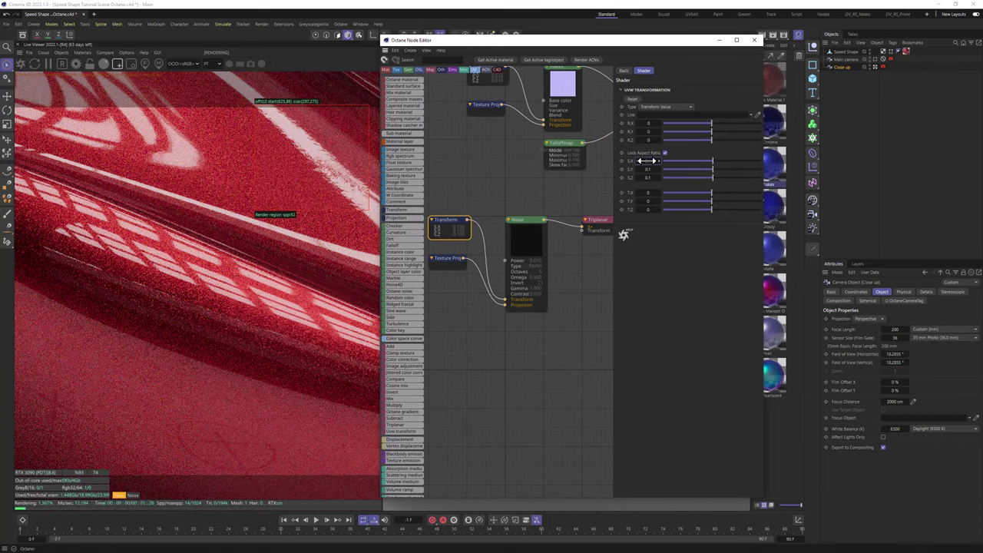
Set the Noise texture's power to 0.001 and its UVW transform scale to 0.01 on all axes
{"action": "left_click", "coordinate": [530, 241]}
{"action": "left_click", "coordinate": [684, 88]}
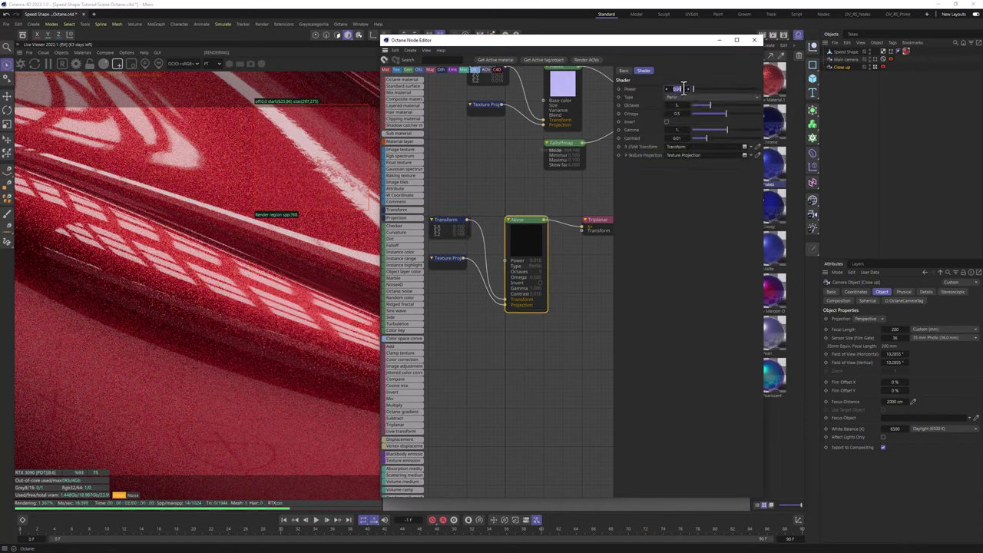
{"action": "type", "text": "0.001"}
{"action": "key", "text": "Return"}
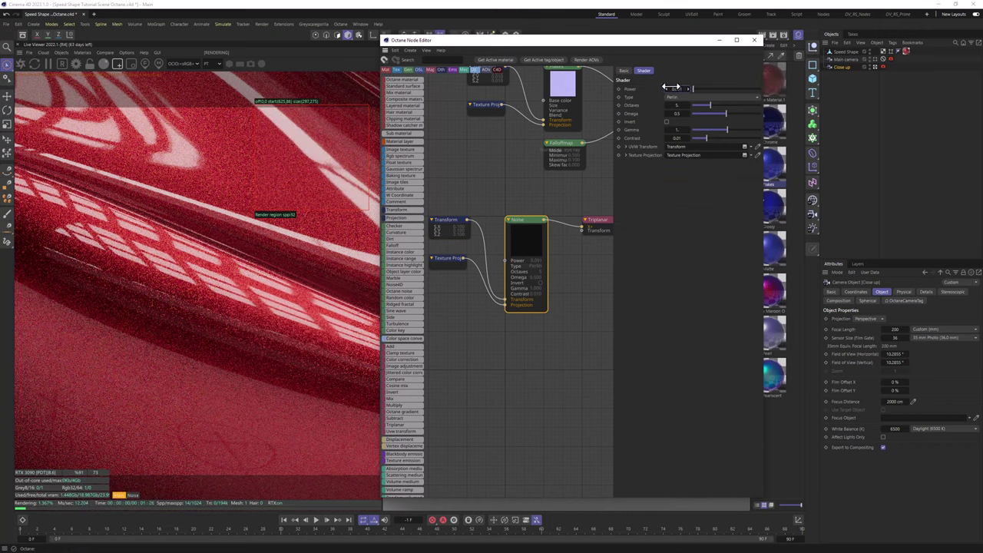
{"action": "left_click", "coordinate": [447, 224]}
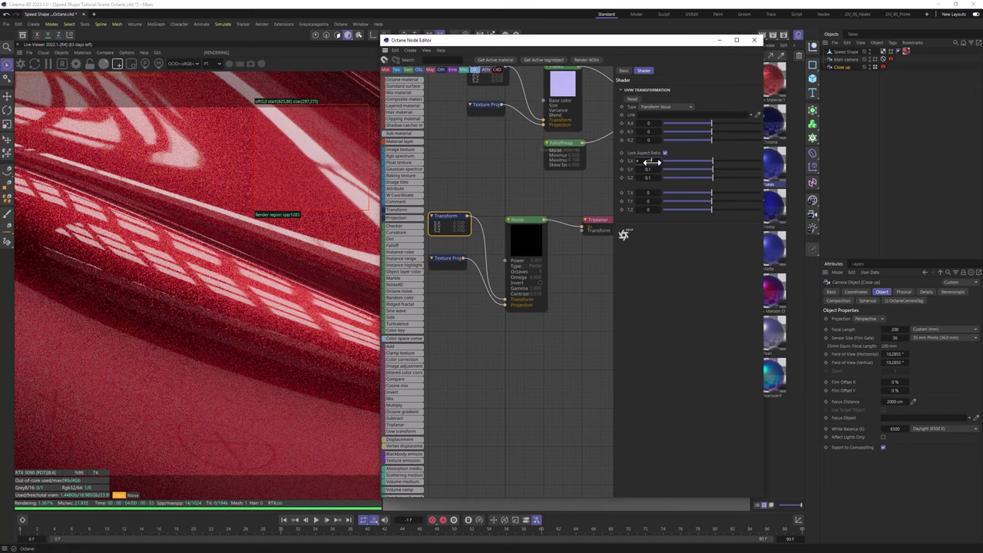
{"action": "left_click_drag", "start_coordinate": [652, 161], "coordinate": [650, 161]}
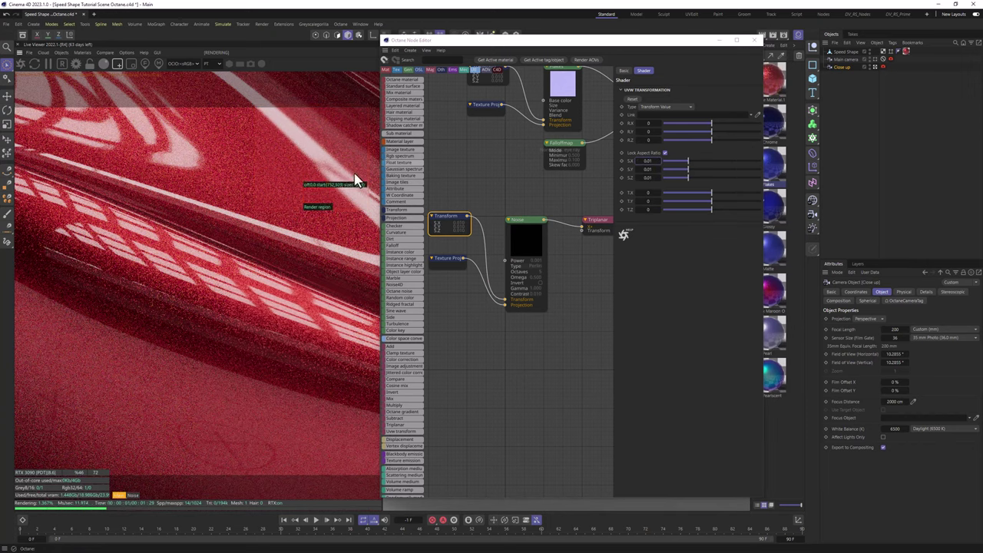
Reduce the Noise texture's octaves to 1
{"action": "left_click", "coordinate": [528, 230]}
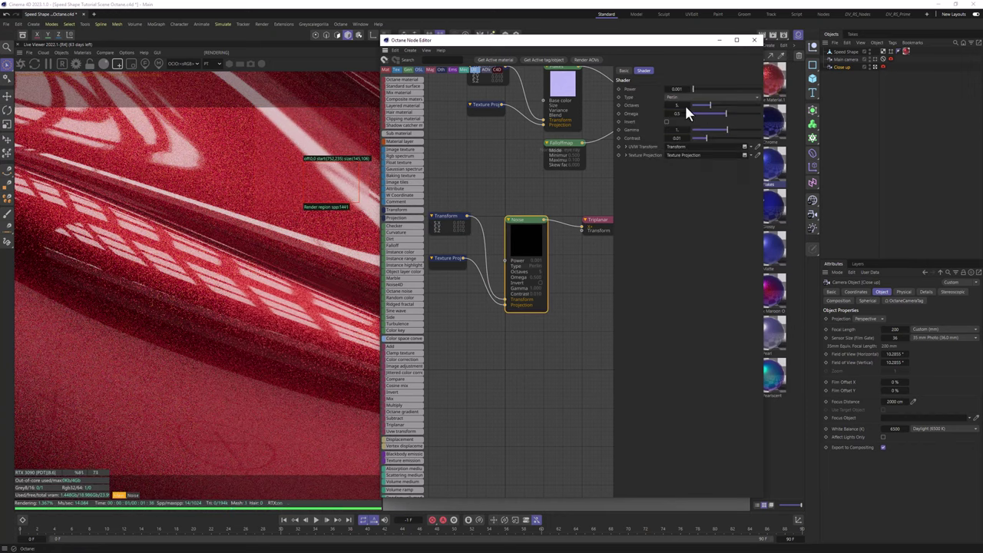
{"action": "left_click_drag", "start_coordinate": [707, 105], "coordinate": [673, 106]}
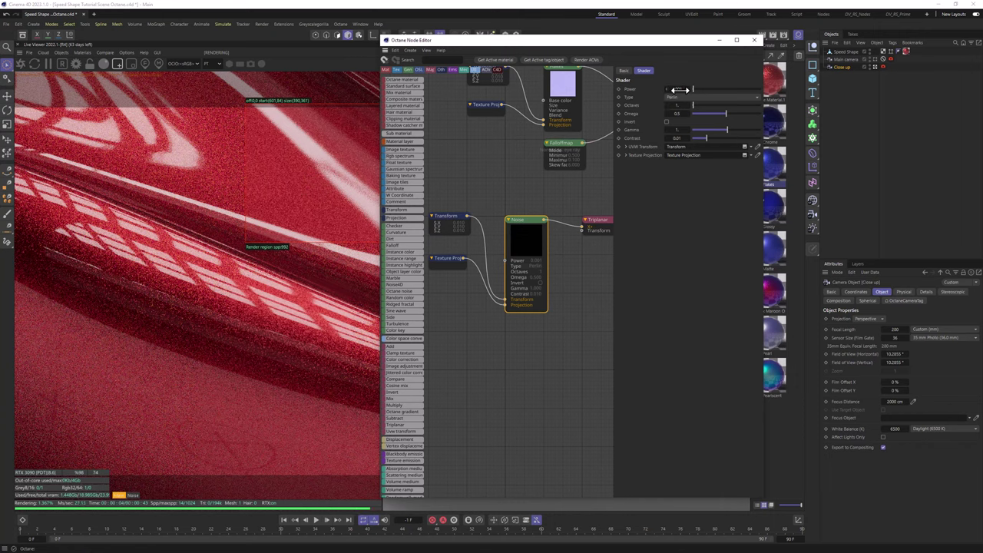
{"action": "left_click", "coordinate": [439, 216]}
{"action": "left_click", "coordinate": [541, 224]}
{"action": "left_click", "coordinate": [454, 217]}
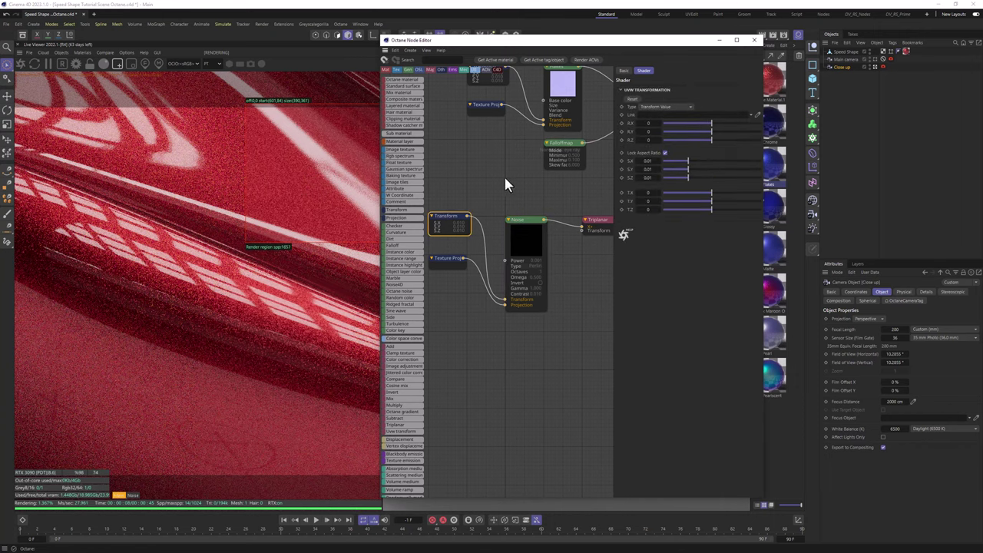
Check the close-up reflections with render regions, then turn the render region off and switch to the Main camera
{"action": "left_click_drag", "start_coordinate": [198, 231], "coordinate": [380, 377]}
{"action": "left_click_drag", "start_coordinate": [277, 208], "coordinate": [382, 74]}
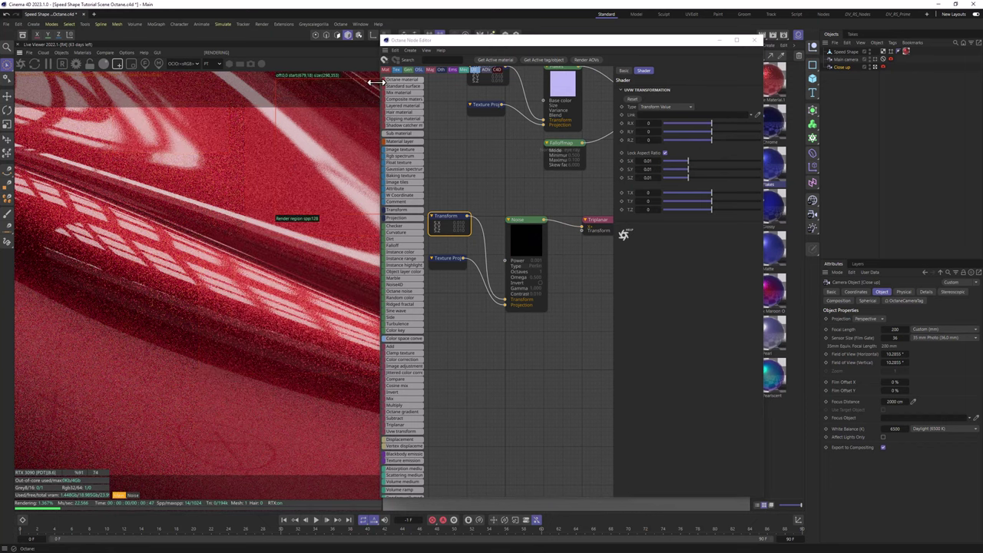
{"action": "left_click", "coordinate": [117, 64]}
{"action": "left_click", "coordinate": [875, 60]}
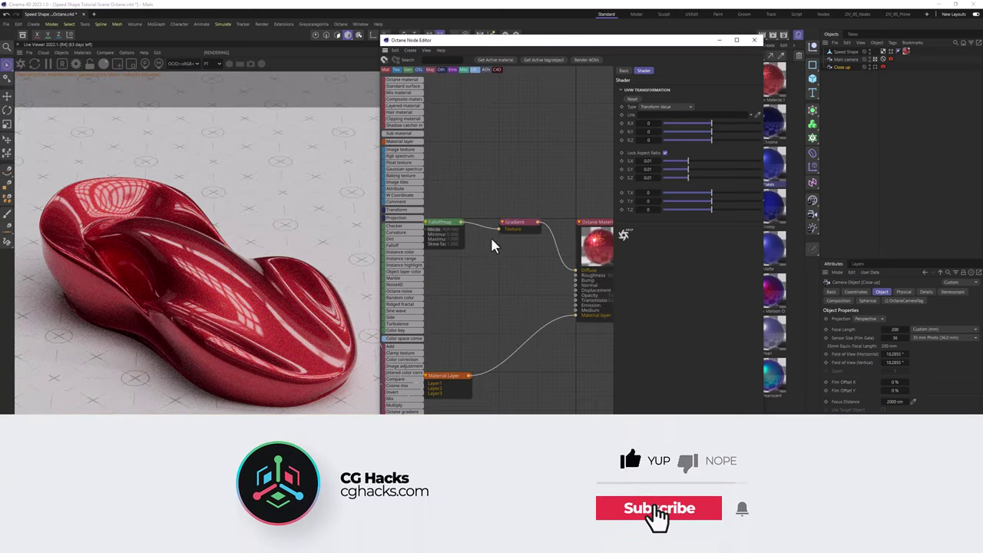
Darken the base colour Gradient by setting its first knot's value to 20 % and its last knot's value to 5 %
{"action": "left_click", "coordinate": [508, 229]}
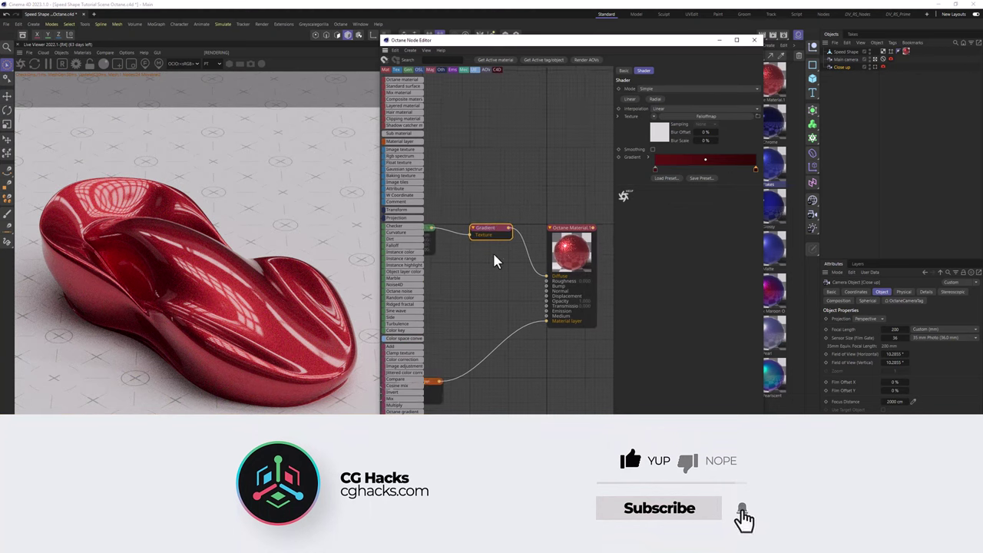
{"action": "middle_click_drag", "start_coordinate": [494, 256], "coordinate": [503, 260]}
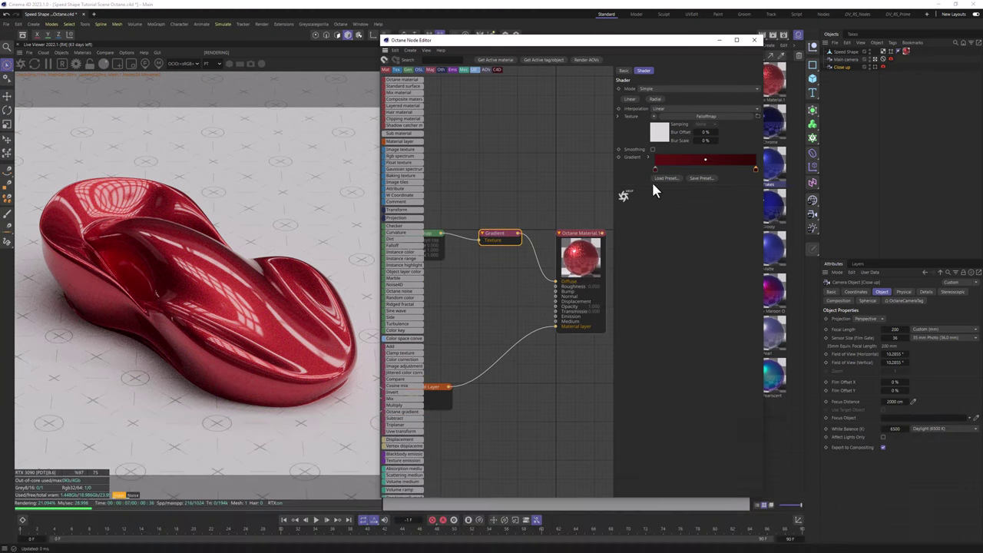
{"action": "double_click", "coordinate": [655, 167]}
{"action": "double_click", "coordinate": [593, 205]}
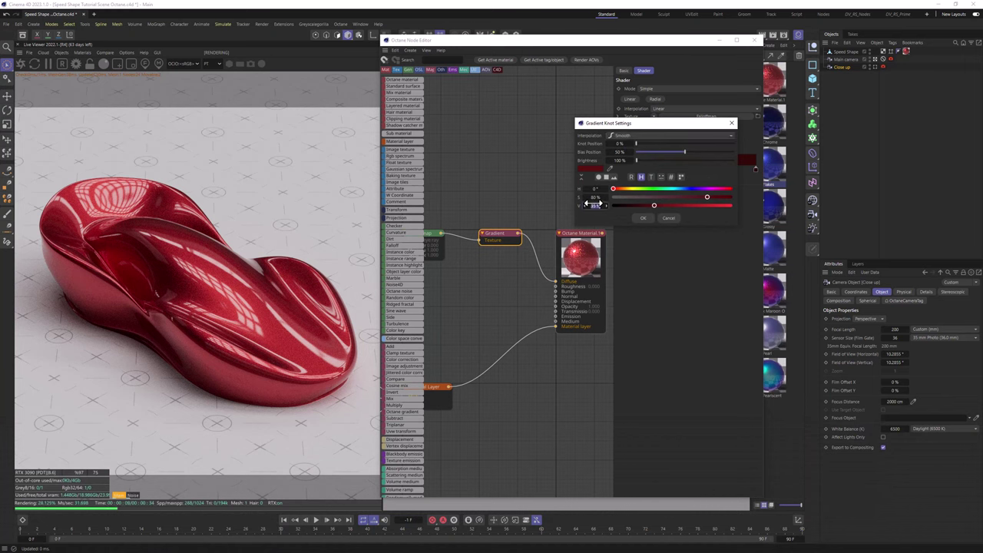
{"action": "type", "text": "20"}
{"action": "key", "text": "Return"}
{"action": "double_click", "coordinate": [753, 170]}
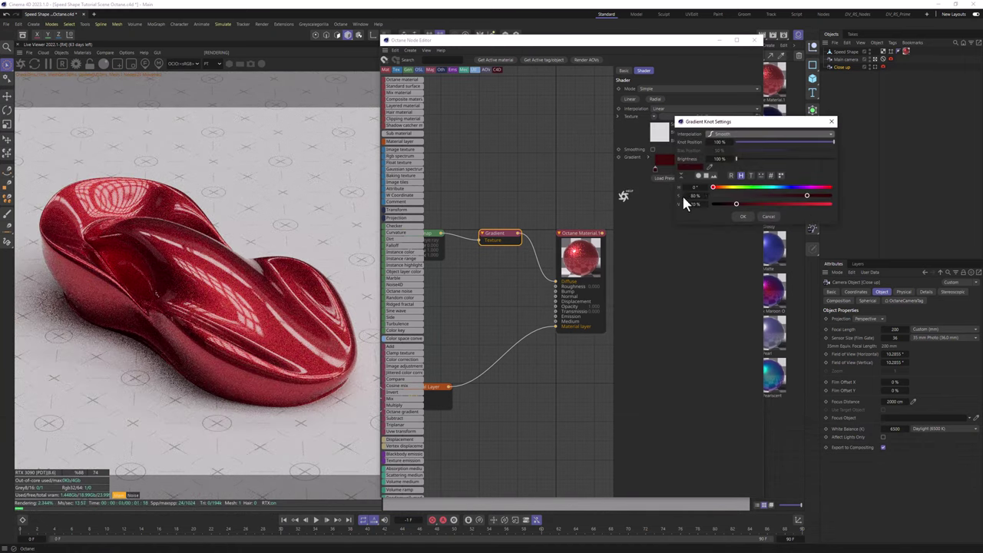
{"action": "type", "text": "5"}
{"action": "key", "text": "Return"}
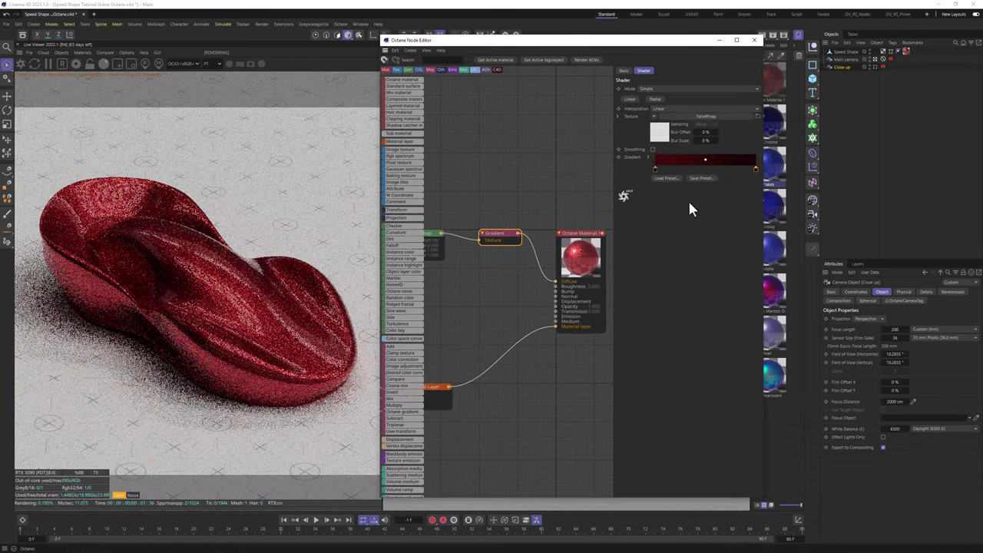
Try a saturation of 80 % for the Flakes layer's specular colour
{"action": "middle_click_drag", "start_coordinate": [474, 257], "coordinate": [538, 184]}
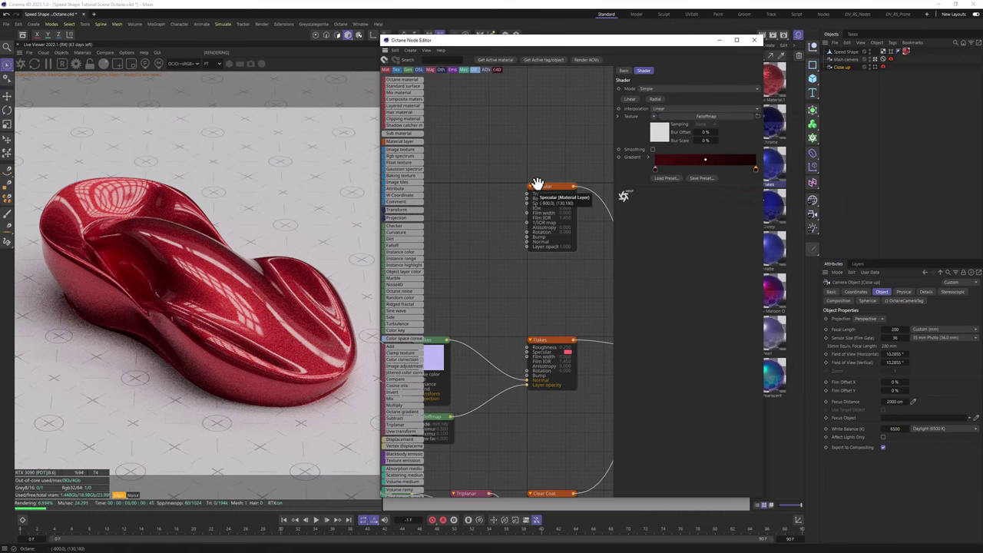
{"action": "left_click", "coordinate": [539, 185]}
{"action": "middle_click_drag", "start_coordinate": [500, 333], "coordinate": [525, 272]}
{"action": "left_click", "coordinate": [560, 279]}
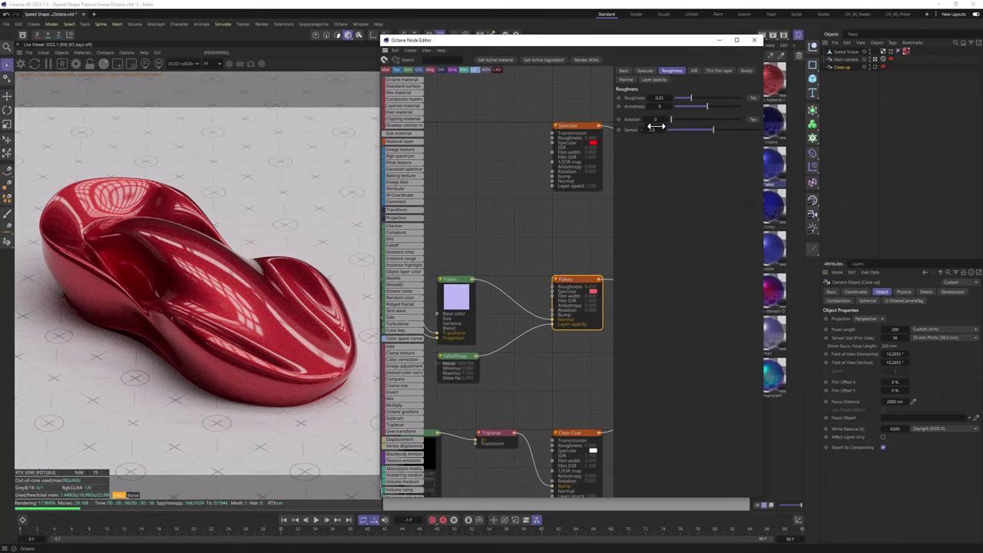
{"action": "left_click", "coordinate": [644, 71]}
{"action": "left_click", "coordinate": [657, 97]}
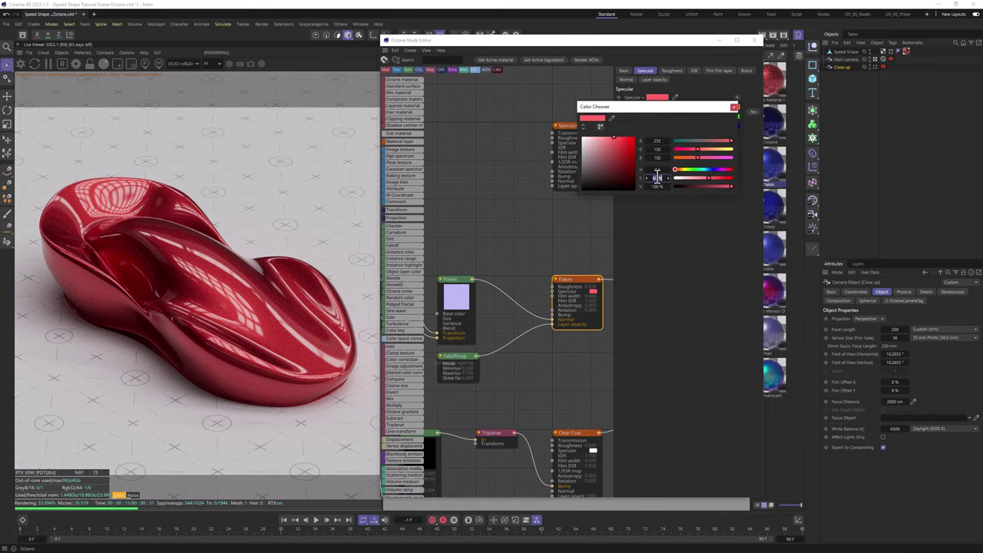
{"action": "type", "text": "80"}
{"action": "key", "text": "Return"}
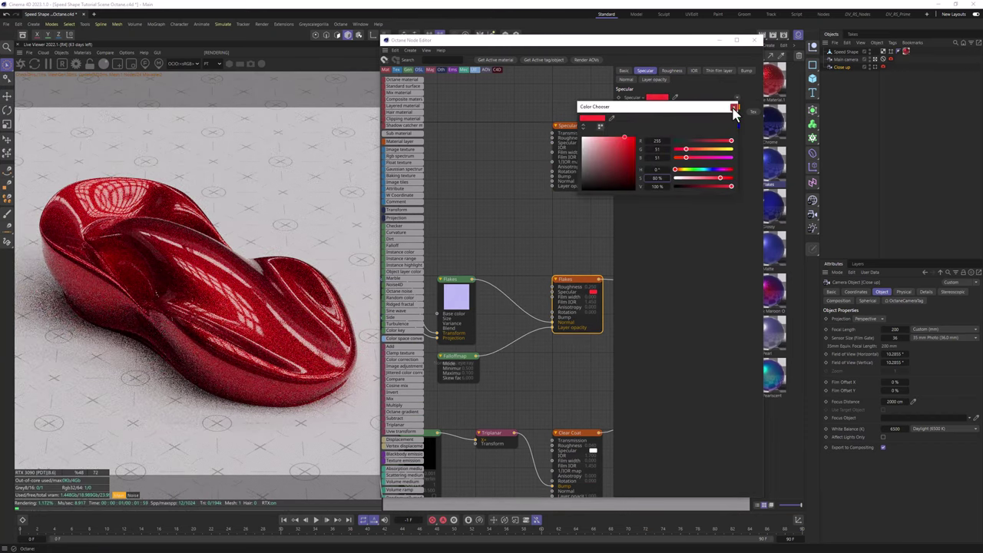
{"action": "left_click", "coordinate": [734, 109]}
Set the Specular layer's roughness to 0.3
{"action": "left_click", "coordinate": [592, 127]}
{"action": "left_click", "coordinate": [676, 71]}
{"action": "left_click", "coordinate": [699, 71]}
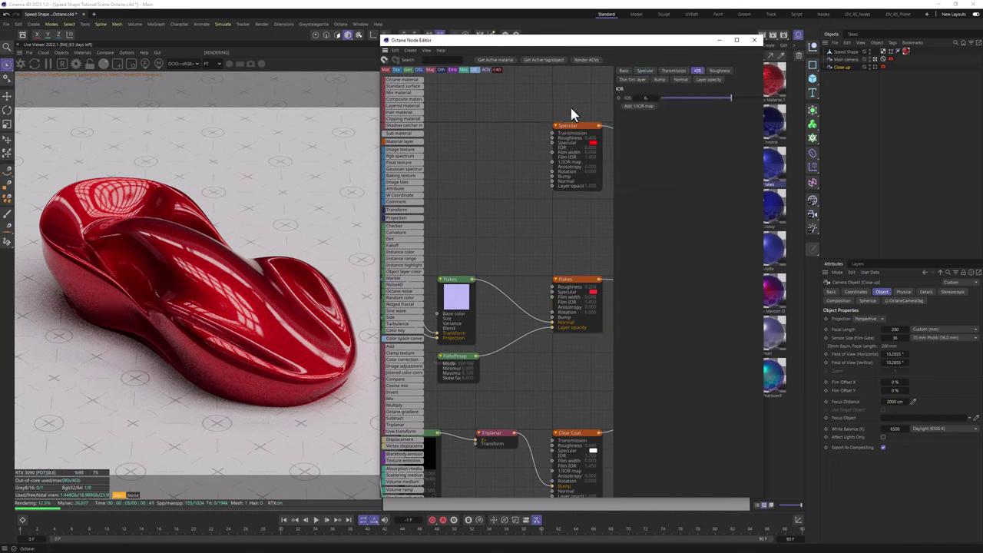
{"action": "left_click", "coordinate": [720, 71]}
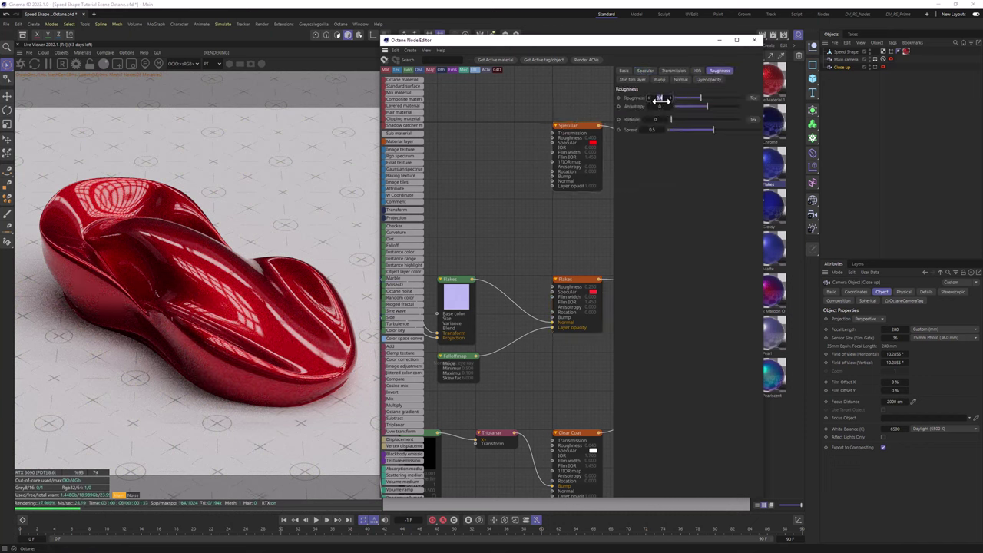
{"action": "left_click_drag", "start_coordinate": [659, 100], "coordinate": [650, 99]}
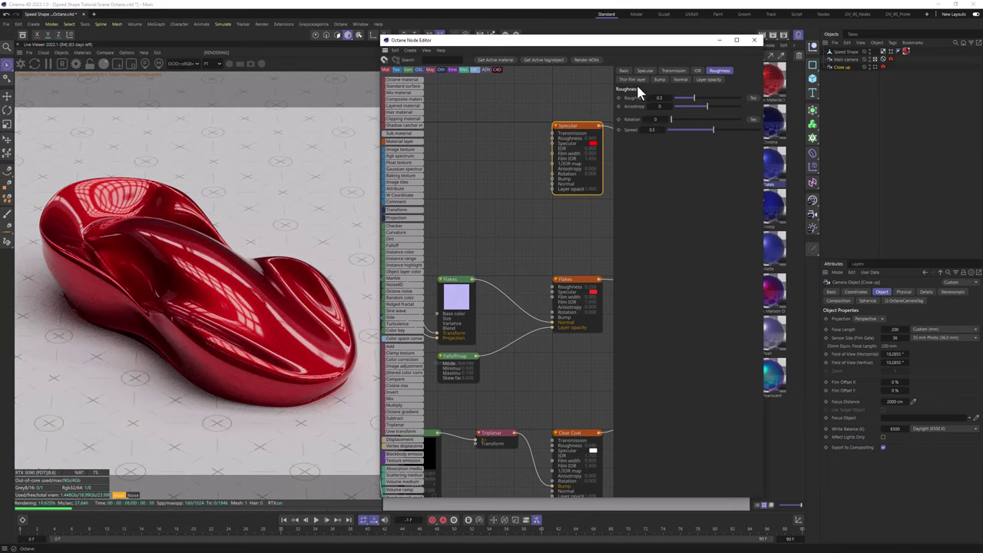
Set the Flakes layer's specular colour to RGB 255, 64, 64 by adjusting its saturation
{"action": "left_click", "coordinate": [565, 280]}
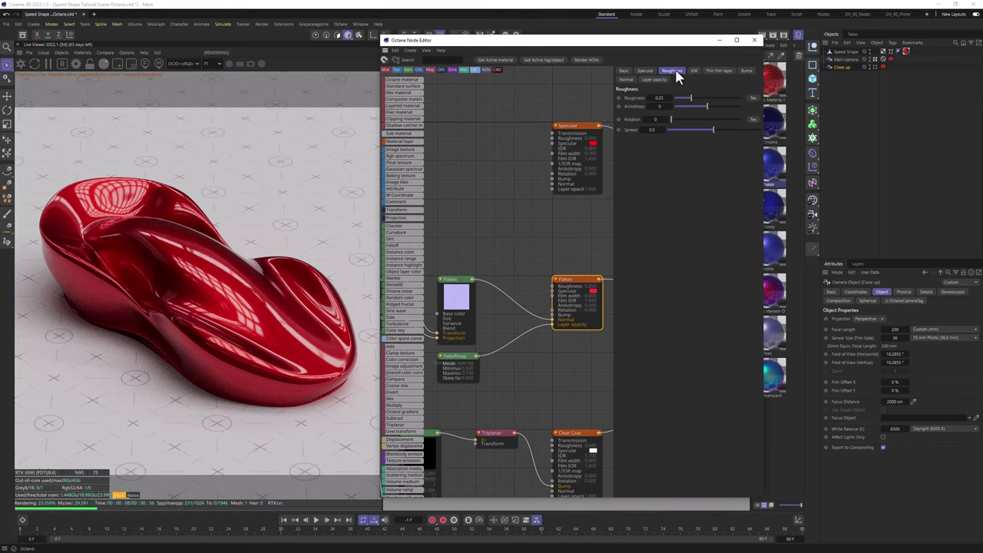
{"action": "left_click", "coordinate": [644, 71]}
{"action": "left_click", "coordinate": [657, 97]}
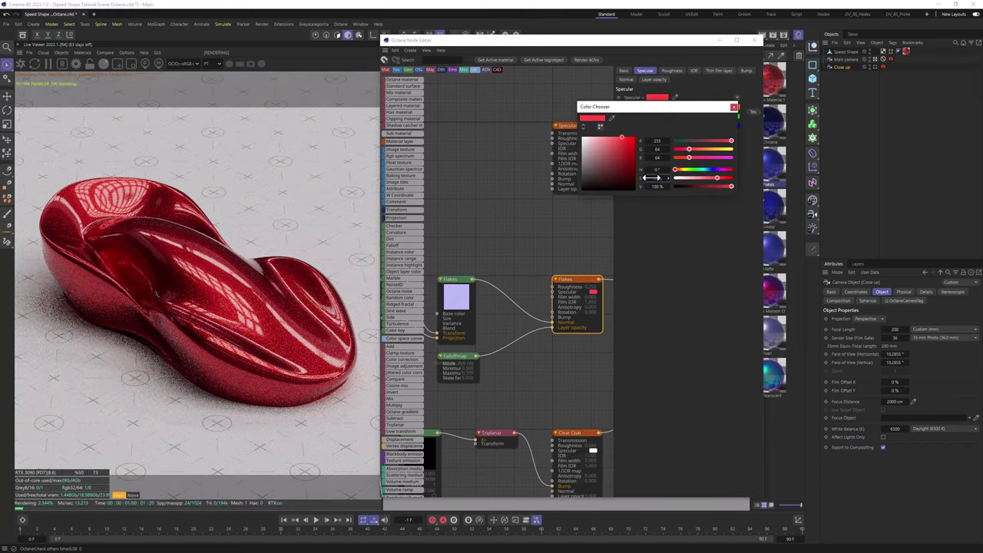
{"action": "left_click_drag", "start_coordinate": [650, 177], "coordinate": [654, 177]}
{"action": "left_click", "coordinate": [733, 106]}
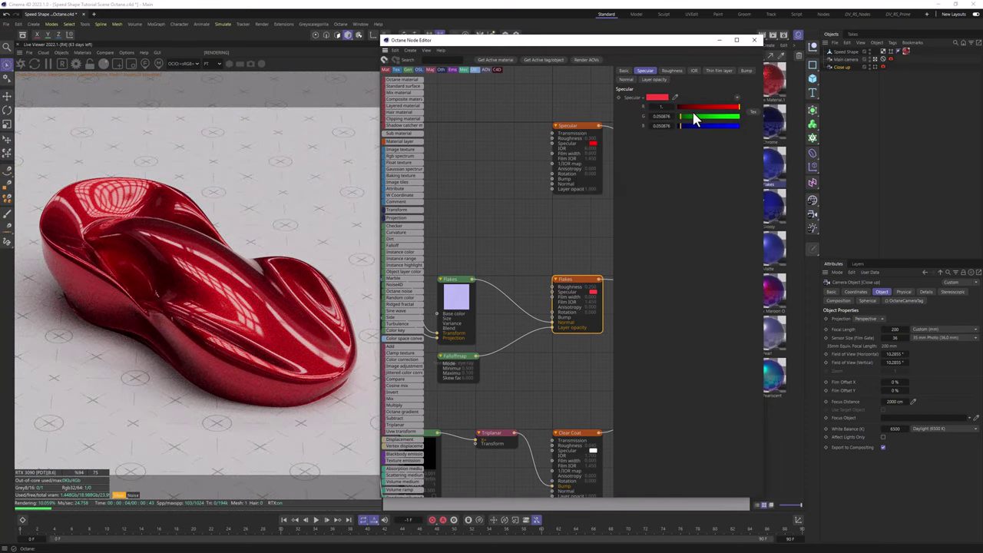
Set the last knot of the base colour Gradient to a dark blue with hue 240°, saturation 80 % and value 10 %
{"action": "middle_click_drag", "start_coordinate": [566, 166], "coordinate": [435, 185]}
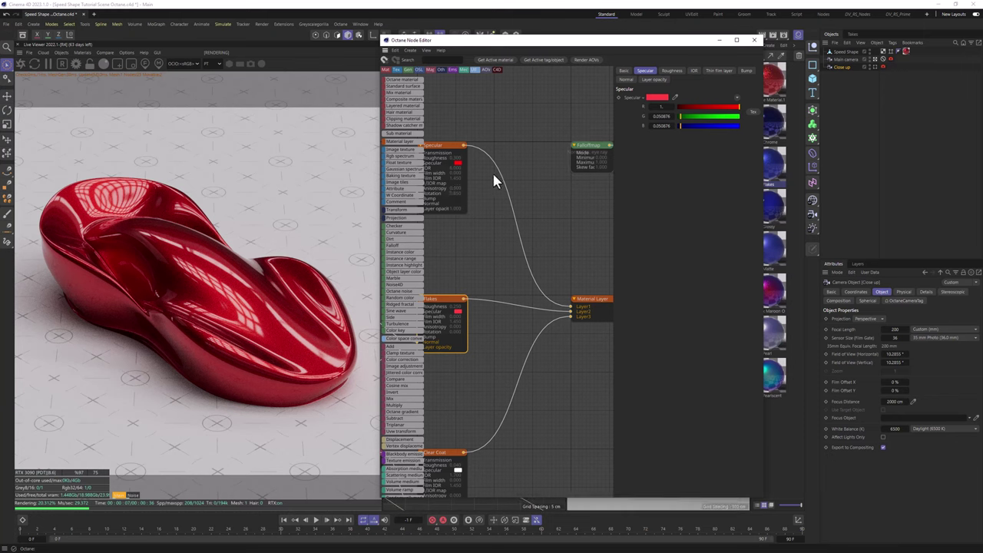
{"action": "middle_click_drag", "start_coordinate": [583, 146], "coordinate": [428, 193]}
{"action": "left_click", "coordinate": [517, 194]}
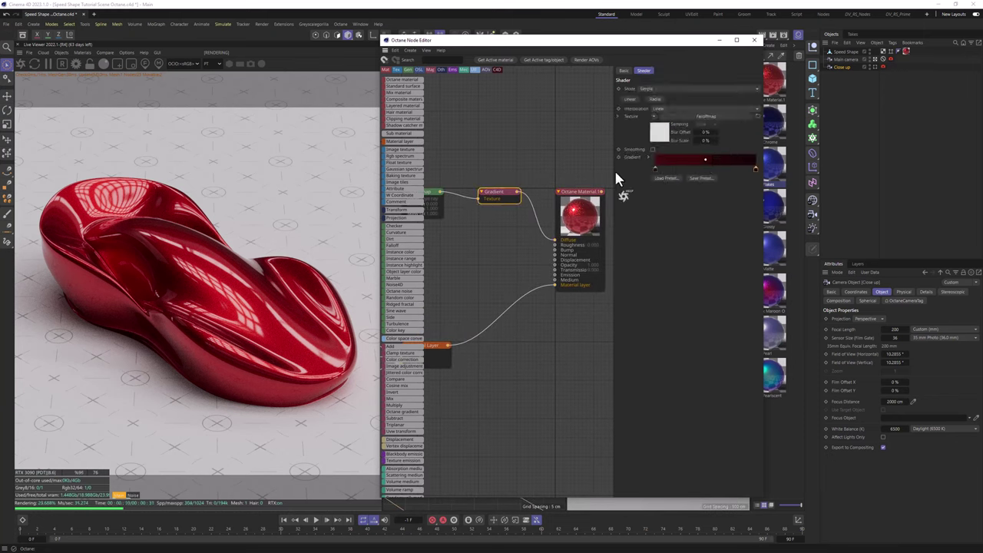
{"action": "double_click", "coordinate": [754, 170]}
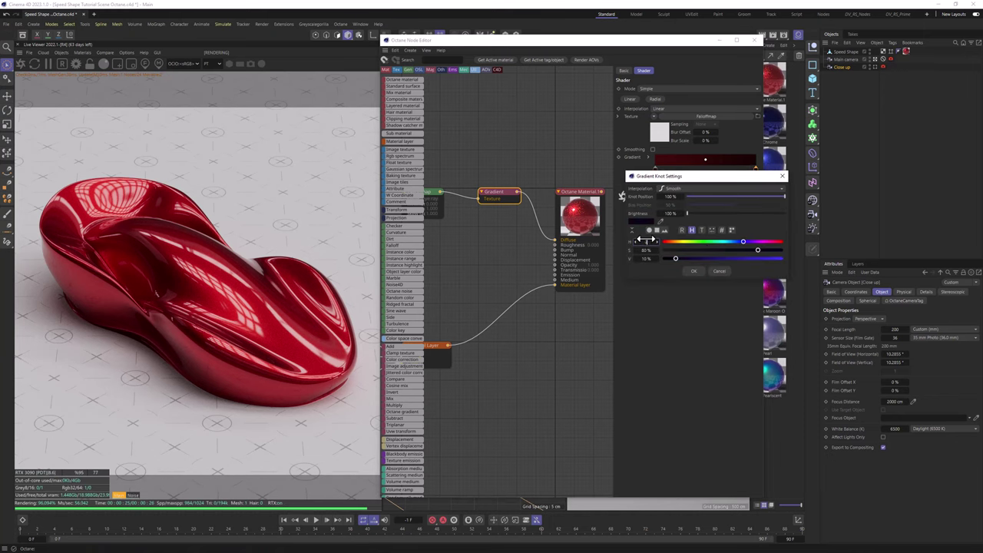
{"action": "key", "text": "Return"}
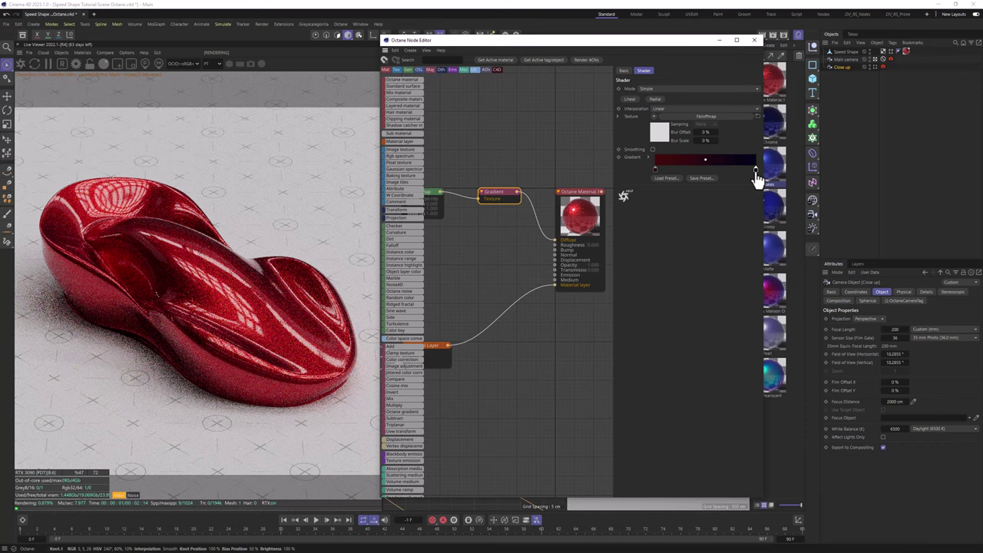
Preview the base colour Gradient in solo mode and set its Falloffmap's falloff skew factor to 0.6
{"action": "key", "text": "d"}
{"action": "key", "text": "d"}
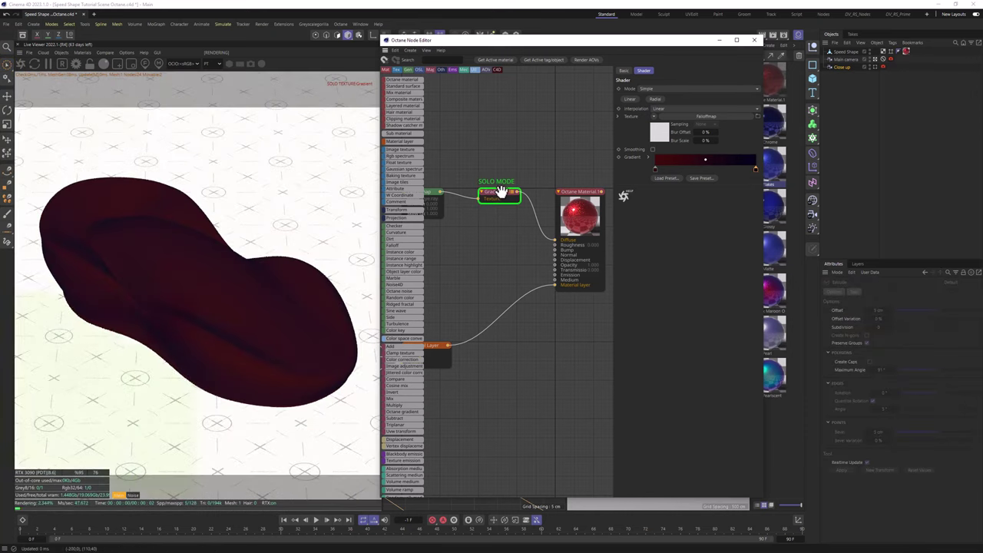
{"action": "middle_click_drag", "start_coordinate": [414, 190], "coordinate": [497, 202]}
{"action": "left_click", "coordinate": [498, 205]}
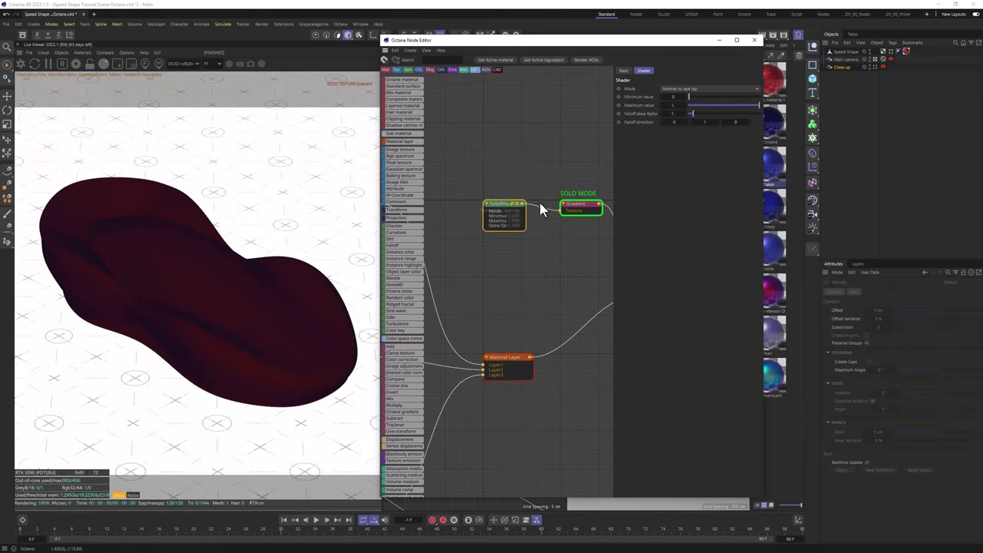
{"action": "key", "text": "Return"}
{"action": "left_click", "coordinate": [694, 112]}
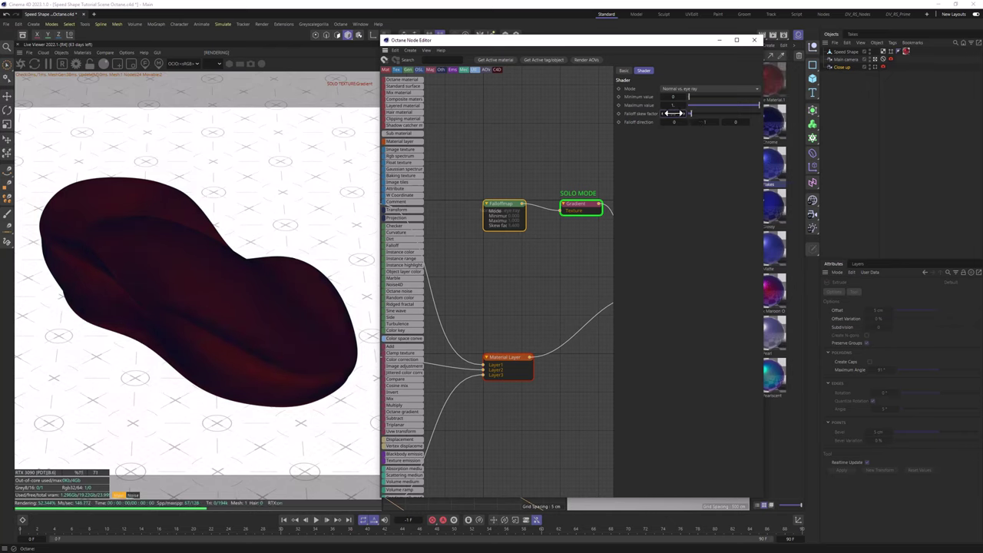
{"action": "left_click", "coordinate": [572, 203]}
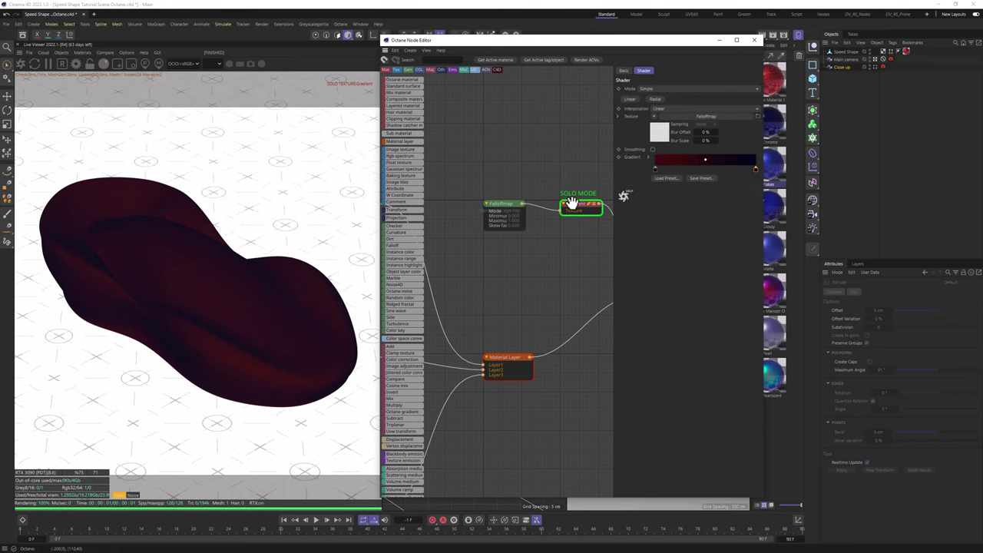
{"action": "left_click", "coordinate": [573, 204]}
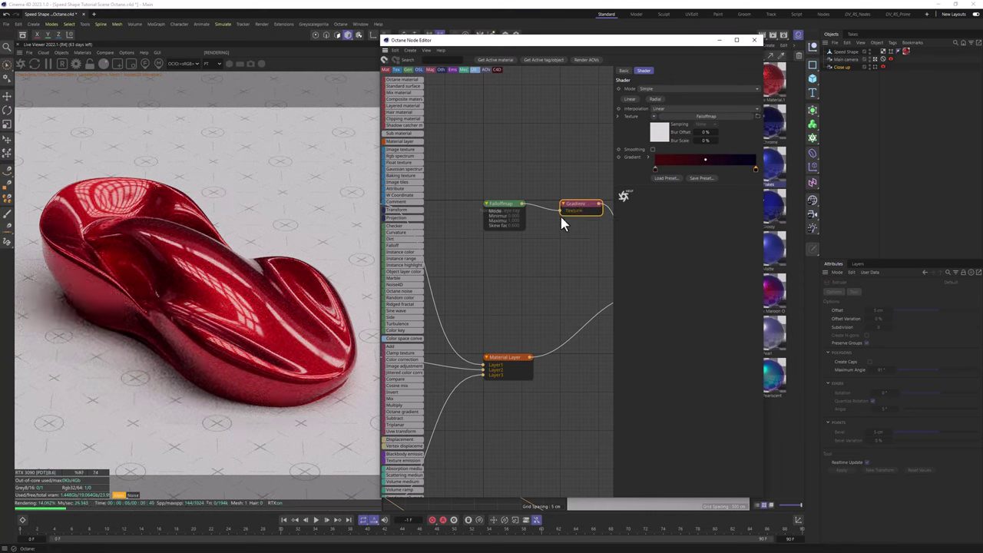
Duplicate the base colour's Falloffmap and Gradient nodes and connect the copied Gradient to the Specular layer's Specular input
{"action": "middle_click_drag", "start_coordinate": [458, 281], "coordinate": [530, 235]}
{"action": "left_click_drag", "start_coordinate": [528, 238], "coordinate": [613, 173]}
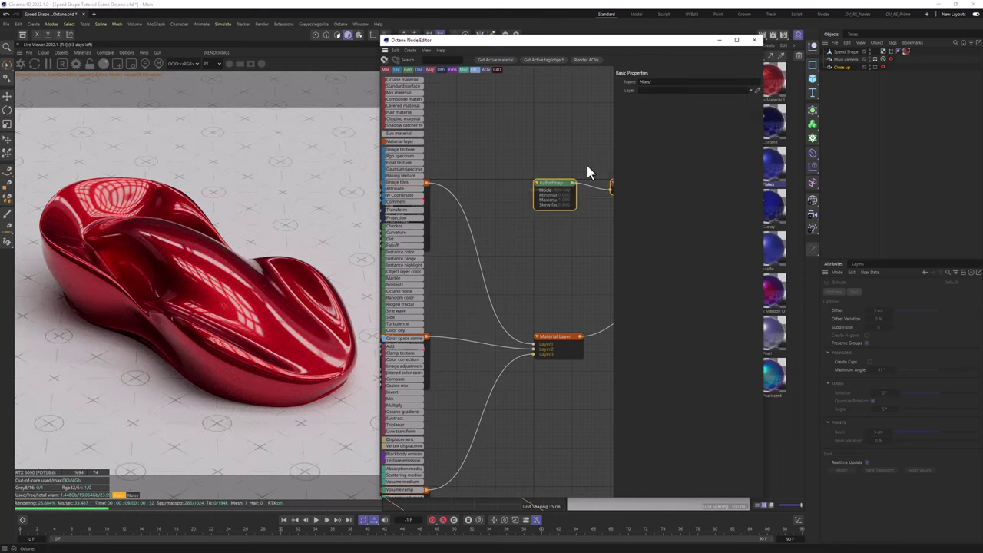
{"action": "middle_click_drag", "start_coordinate": [540, 156], "coordinate": [468, 157]}
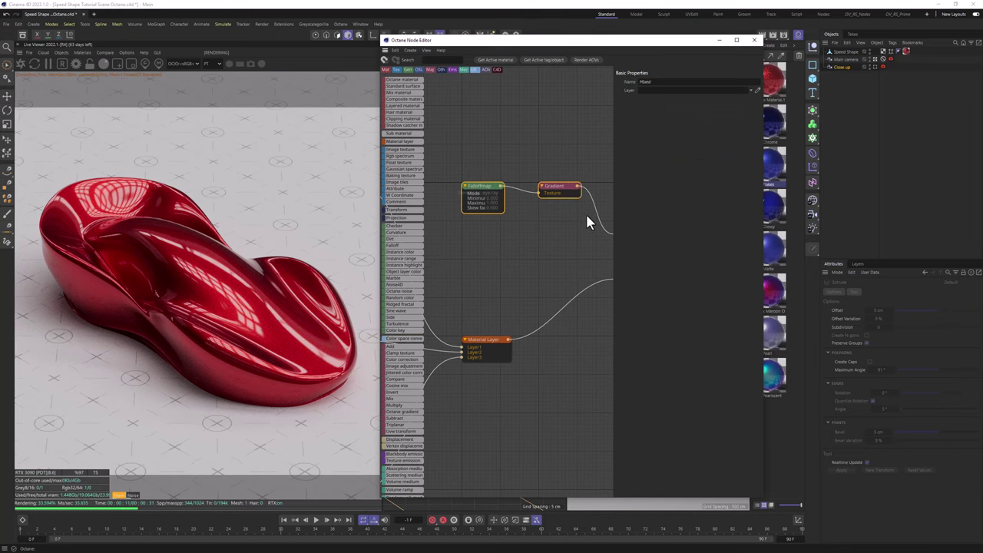
{"action": "middle_click_drag", "start_coordinate": [474, 235], "coordinate": [563, 246]}
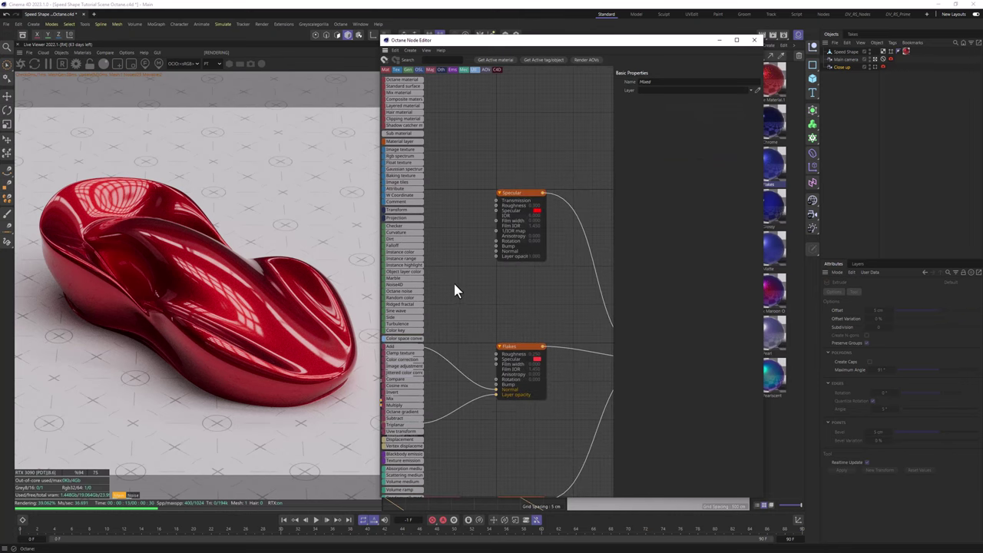
{"action": "middle_click_drag", "start_coordinate": [454, 290], "coordinate": [470, 211]}
{"action": "key", "text": "ctrl+v"}
{"action": "left_click_drag", "start_coordinate": [478, 207], "coordinate": [573, 239]}
{"action": "middle_click_drag", "start_coordinate": [559, 240], "coordinate": [431, 221]}
{"action": "left_click_drag", "start_coordinate": [442, 223], "coordinate": [467, 206]}
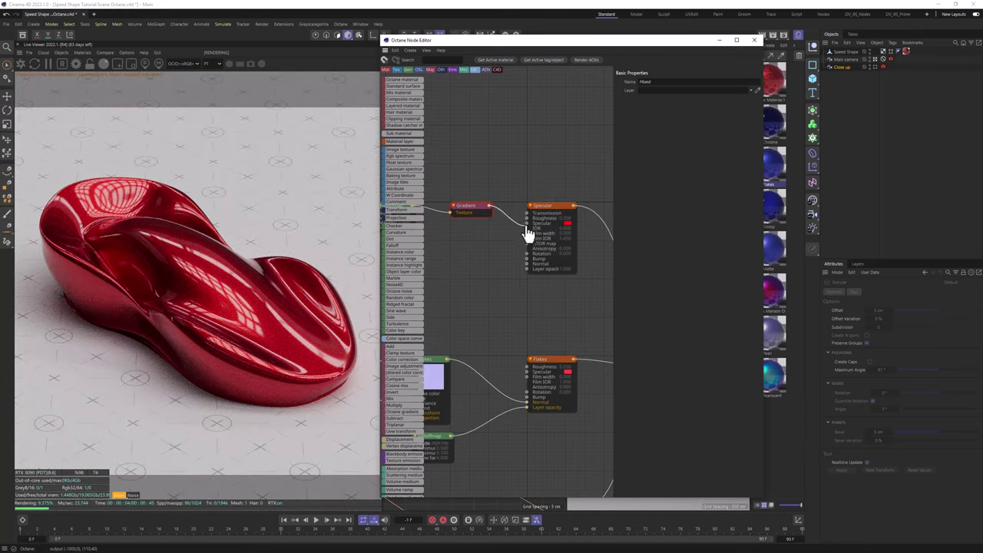
{"action": "left_click_drag", "start_coordinate": [532, 229], "coordinate": [535, 222]}
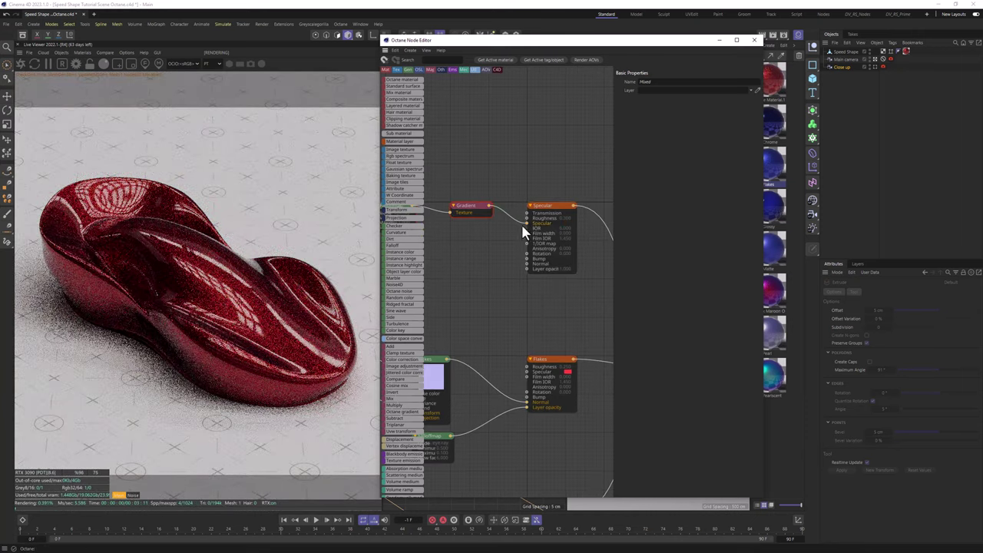
Recolour the Specular layer's Gradient with a fully saturated red first knot and a vivid blue last knot, both at 100 % value
{"action": "left_click", "coordinate": [464, 208]}
{"action": "double_click", "coordinate": [654, 171]}
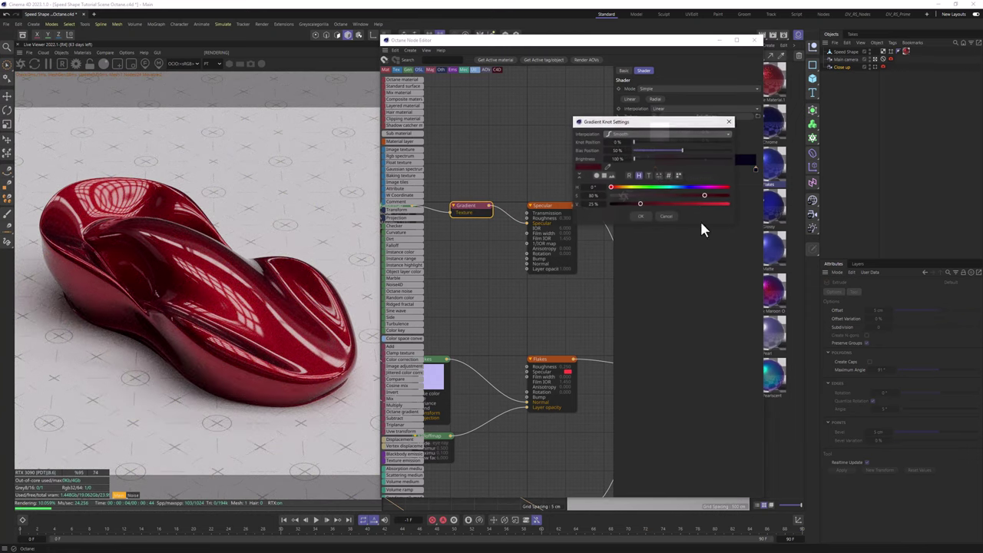
{"action": "left_click_drag", "start_coordinate": [697, 205], "coordinate": [732, 204]}
{"action": "left_click", "coordinate": [642, 216]}
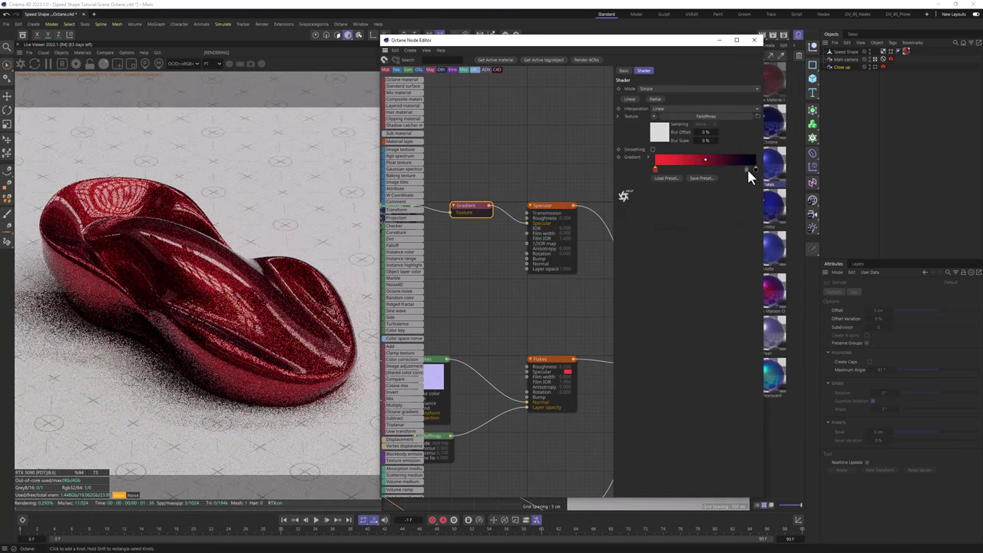
{"action": "double_click", "coordinate": [756, 172]}
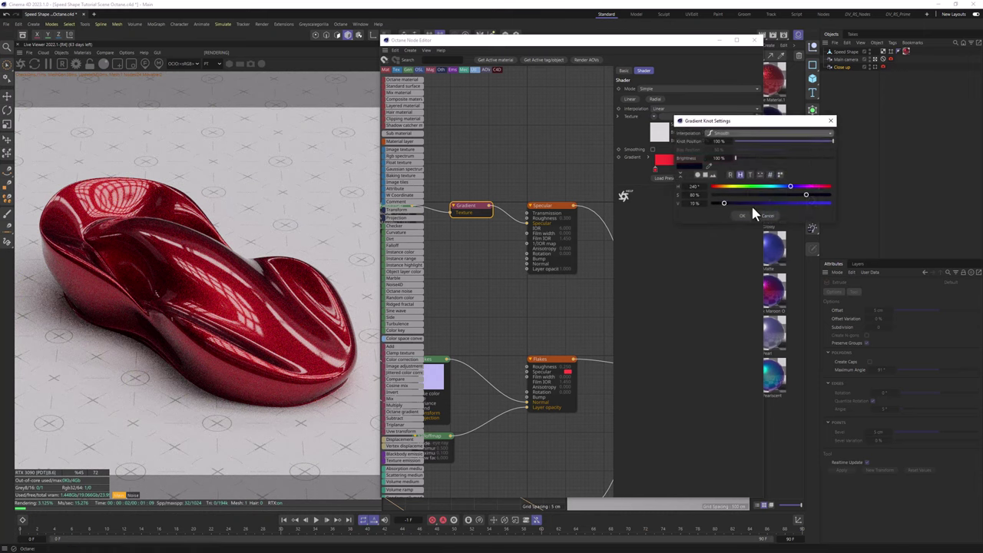
{"action": "left_click_drag", "start_coordinate": [697, 198], "coordinate": [845, 202]}
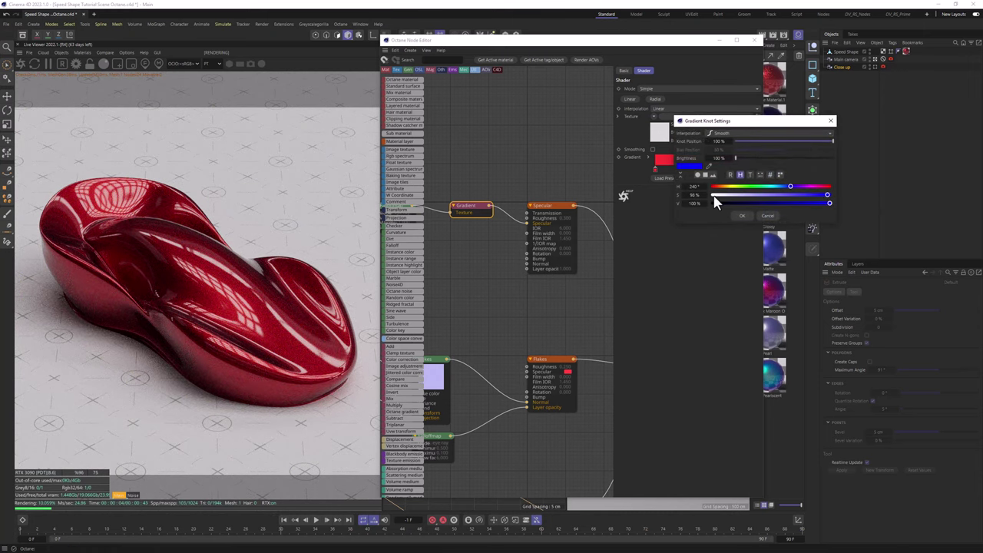
{"action": "left_click", "coordinate": [738, 212]}
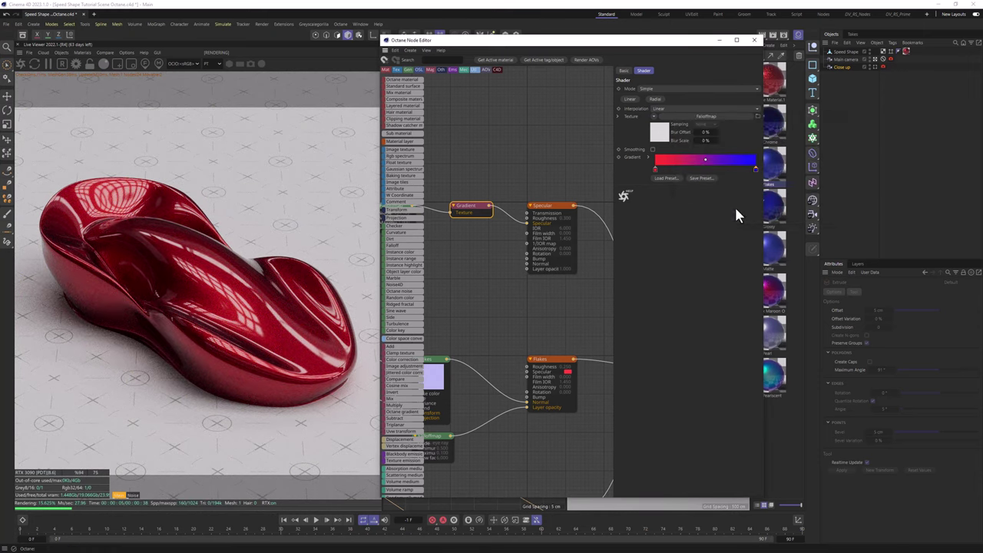
{"action": "double_click", "coordinate": [655, 171]}
{"action": "left_click_drag", "start_coordinate": [598, 194], "coordinate": [653, 194]}
{"action": "left_click", "coordinate": [641, 215]}
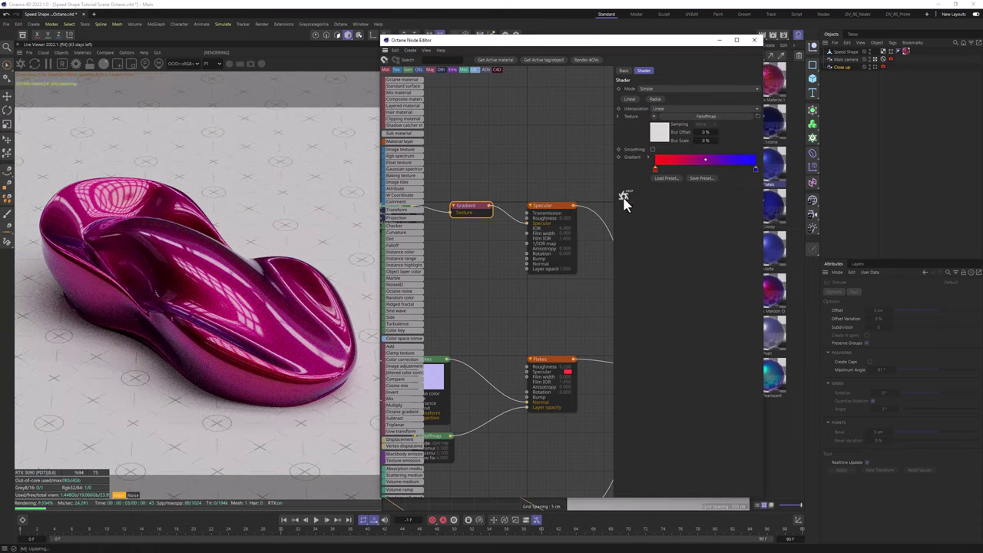
Solo the Specular layer's Gradient and try falloff skew factors of 1 and 1.5 on its Falloffmap
{"action": "middle_click_drag", "start_coordinate": [477, 209], "coordinate": [566, 178]}
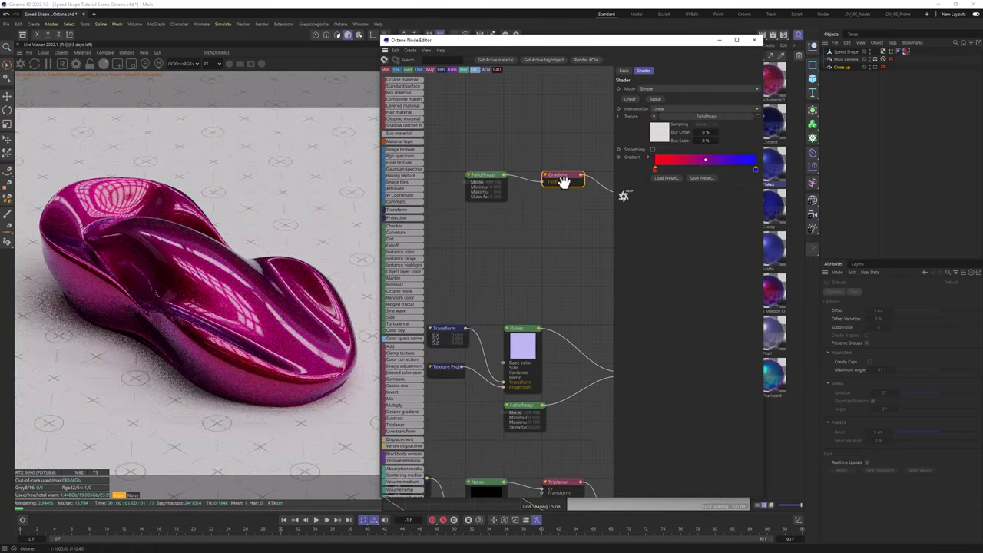
{"action": "left_click", "coordinate": [557, 174]}
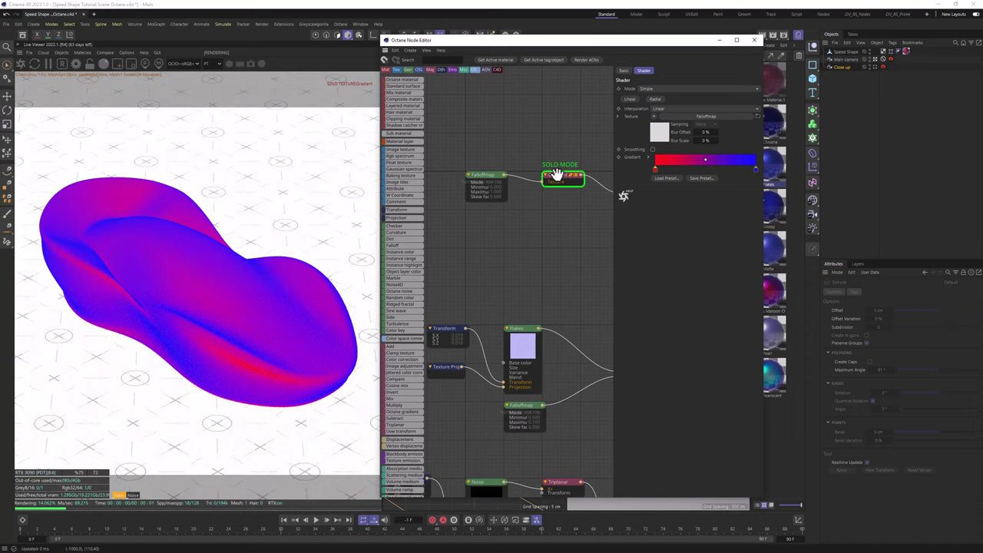
{"action": "left_click", "coordinate": [479, 175]}
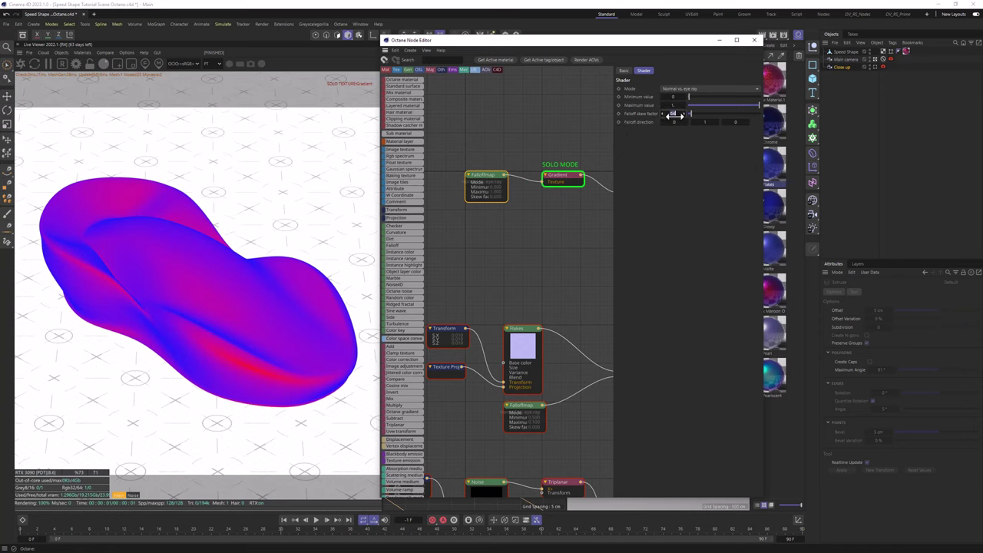
{"action": "type", "text": "1"}
{"action": "key", "text": "Return"}
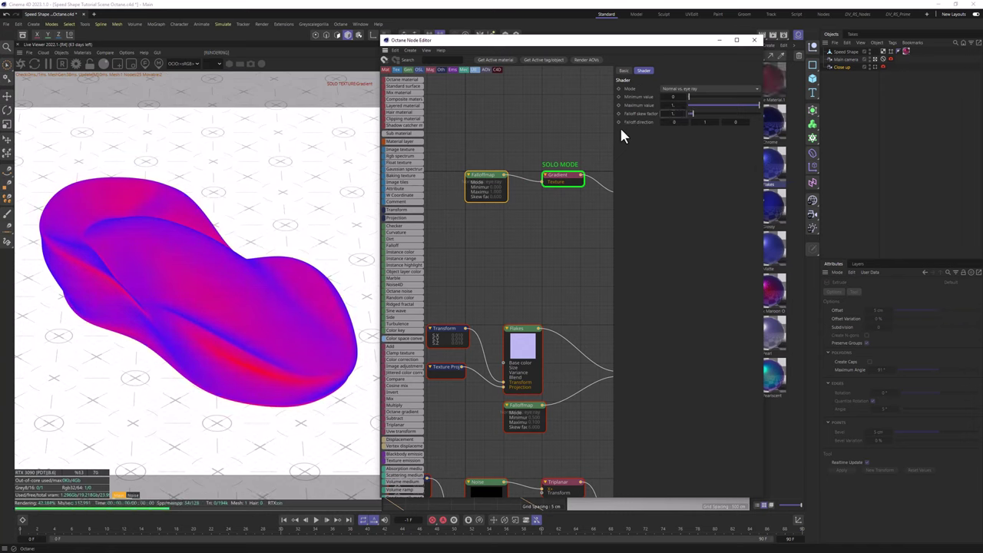
{"action": "left_click_drag", "start_coordinate": [671, 113], "coordinate": [673, 114]}
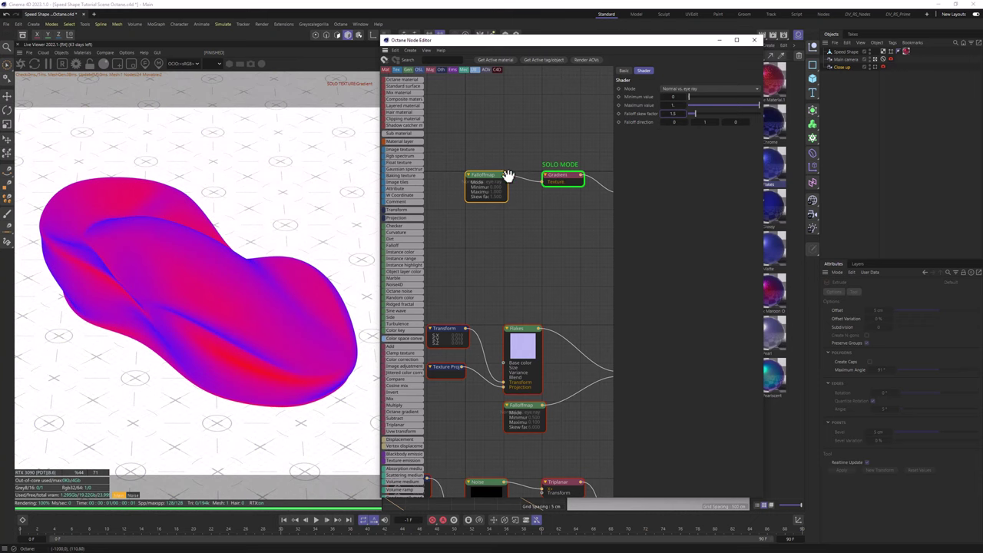
{"action": "left_click", "coordinate": [553, 176]}
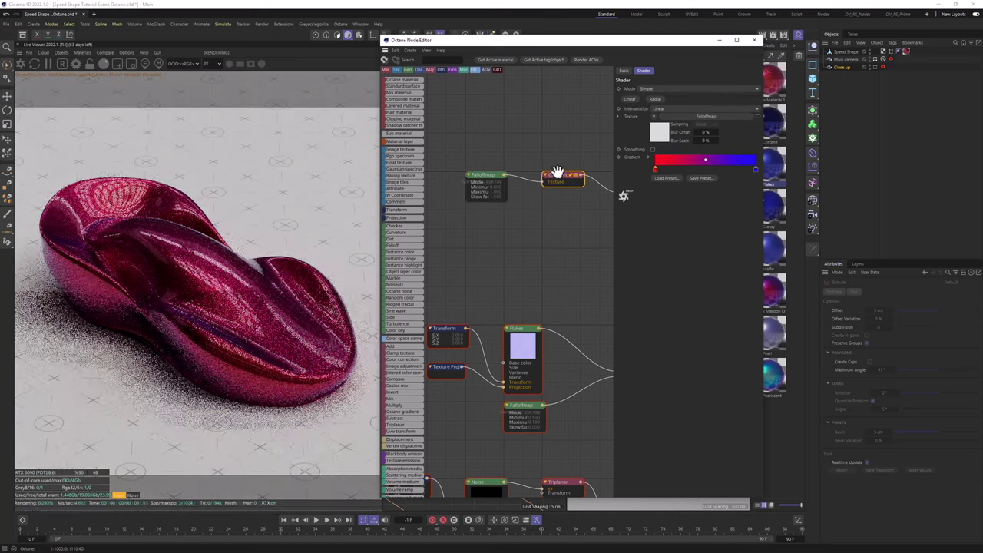
Duplicate the Specular layer's Falloffmap and Gradient nodes and connect the copied Gradient to the Flakes layer's Specular input
{"action": "left_click", "coordinate": [484, 176]}
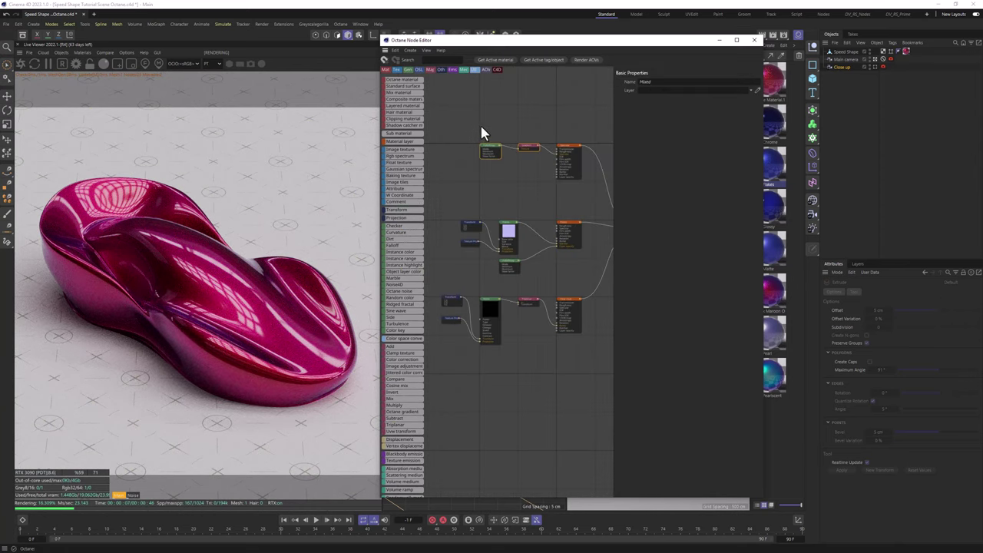
{"action": "key", "text": "ctrl+v"}
{"action": "left_click_drag", "start_coordinate": [537, 157], "coordinate": [500, 208]}
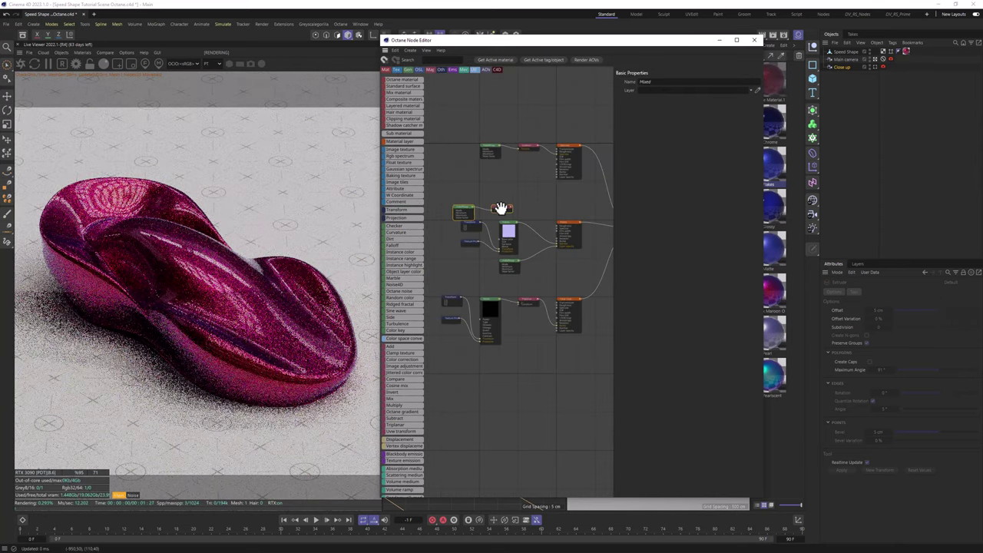
{"action": "scroll", "coordinate": [536, 220], "scroll_direction": "up", "scroll_amount": 3}
{"action": "left_click_drag", "start_coordinate": [443, 184], "coordinate": [562, 240]}
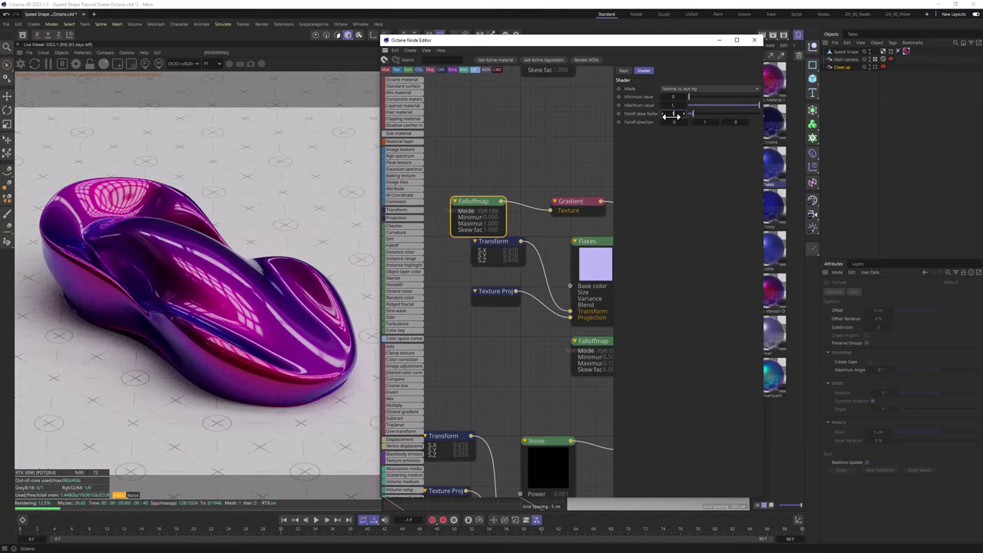
Set the falloff skew factor of the Flakes Gradient's Falloffmap to 1.5
{"action": "type", "text": "1.5"}
{"action": "key", "text": "Return"}
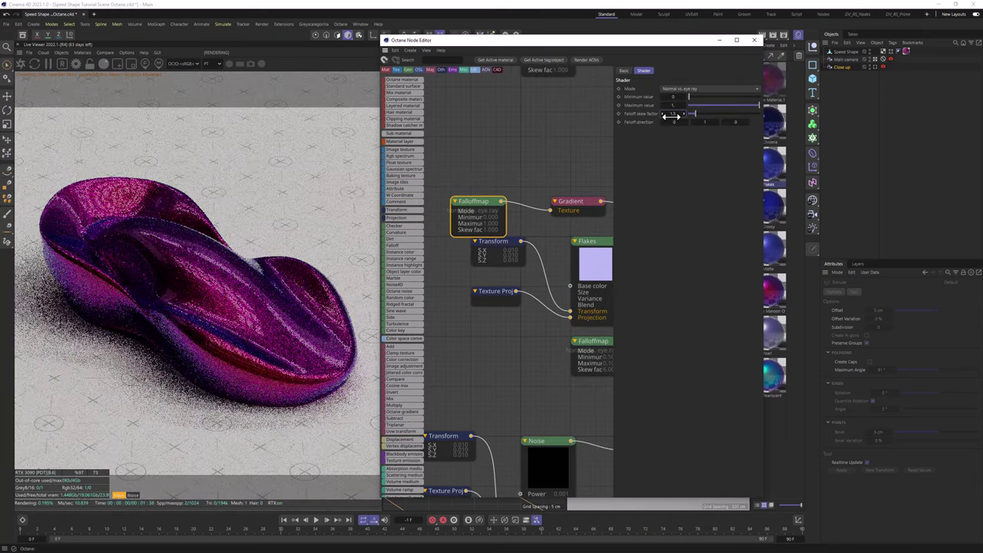
{"action": "key", "text": "Return"}
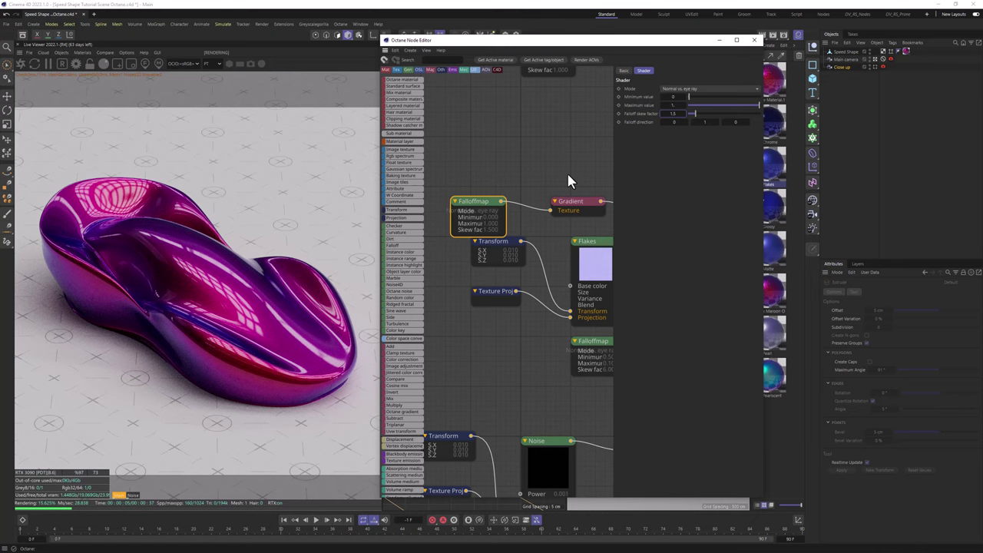
Disconnect the Flakes and Specular layers from the Material Layer node, leaving only the Clear Coat attached
{"action": "middle_click_drag", "start_coordinate": [557, 166], "coordinate": [432, 162]}
{"action": "scroll", "coordinate": [520, 197], "scroll_direction": "down", "scroll_amount": 5}
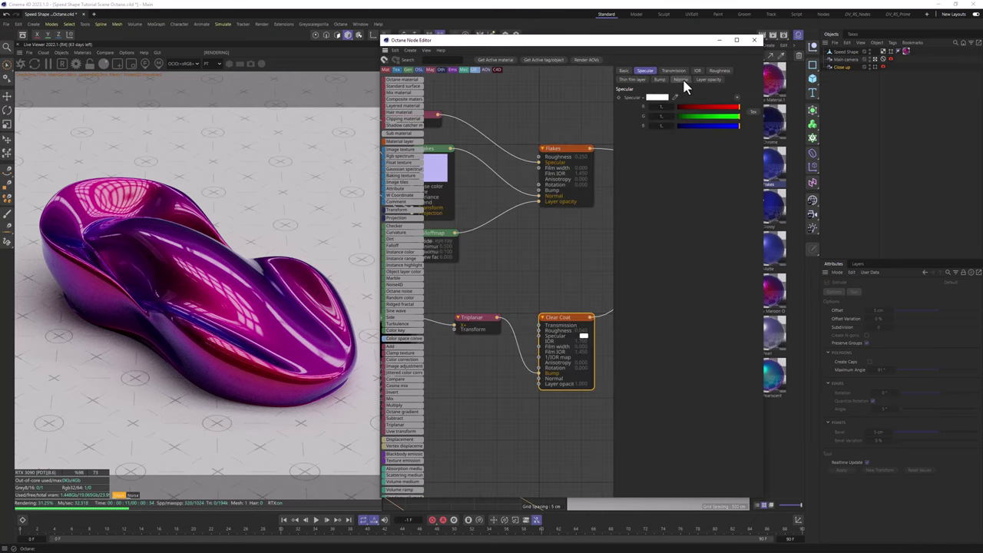
{"action": "middle_click_drag", "start_coordinate": [567, 133], "coordinate": [399, 195]}
{"action": "middle_click_drag", "start_coordinate": [588, 146], "coordinate": [590, 169]}
{"action": "double_click", "coordinate": [445, 246]}
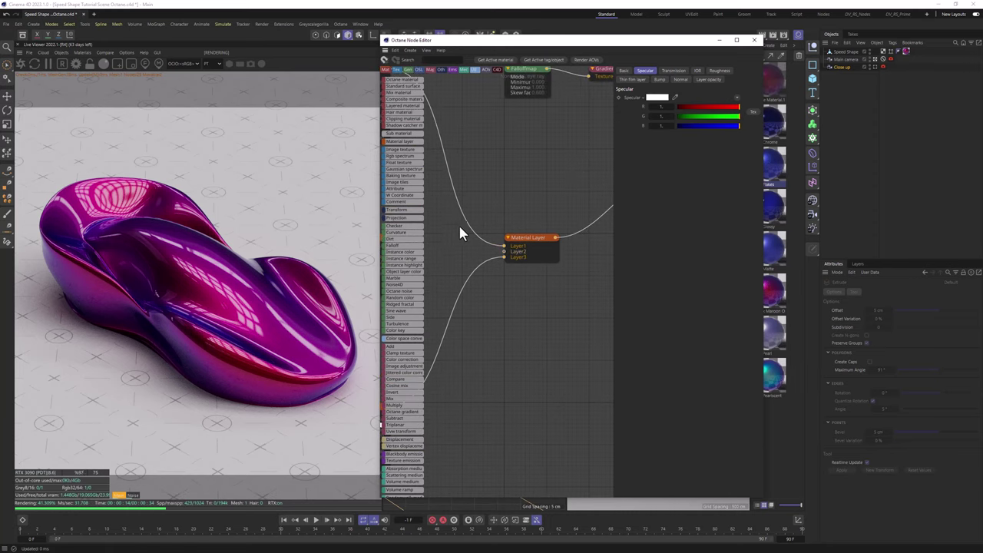
{"action": "double_click", "coordinate": [445, 159]}
Recolor the base Gradient from bright red at 100% value to a darker red with hue 0°, saturation 80% and value 55%
{"action": "middle_click_drag", "start_coordinate": [509, 185], "coordinate": [563, 200]}
{"action": "middle_click_drag", "start_coordinate": [595, 172], "coordinate": [599, 125]}
{"action": "middle_click_drag", "start_coordinate": [512, 251], "coordinate": [420, 326]}
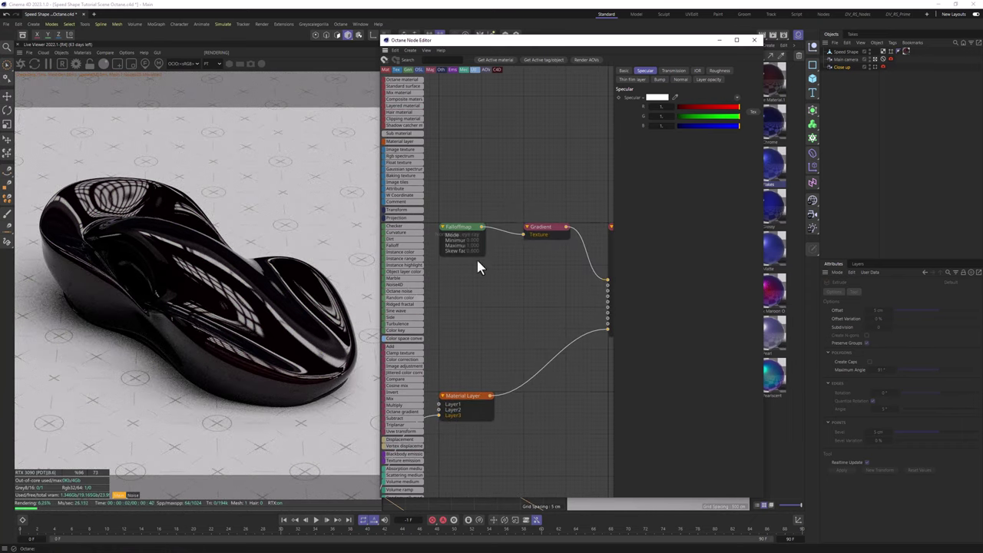
{"action": "left_click", "coordinate": [547, 229]}
{"action": "double_click", "coordinate": [655, 169]}
{"action": "left_click_drag", "start_coordinate": [640, 202], "coordinate": [682, 191]}
{"action": "left_click", "coordinate": [640, 214]}
{"action": "double_click", "coordinate": [756, 170]}
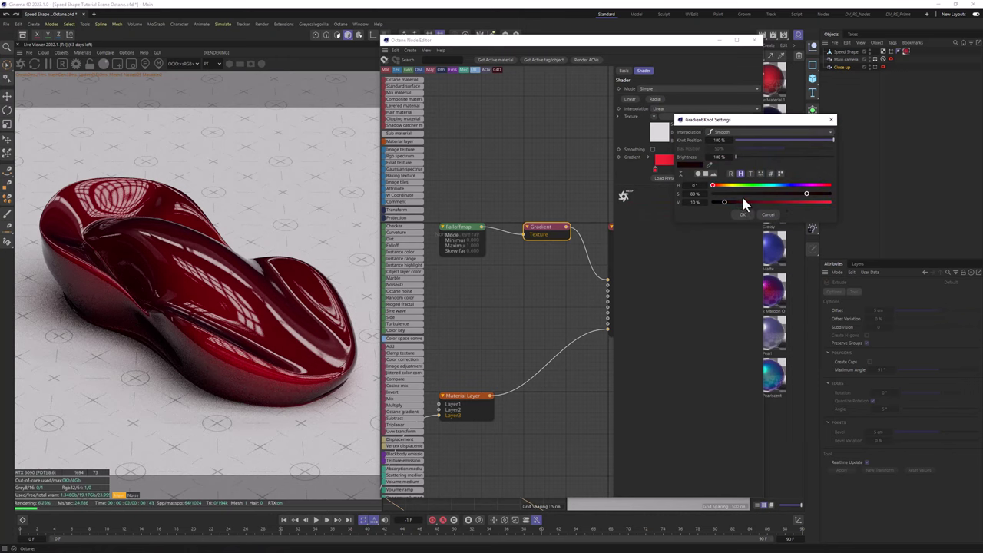
{"action": "left_click", "coordinate": [741, 213]}
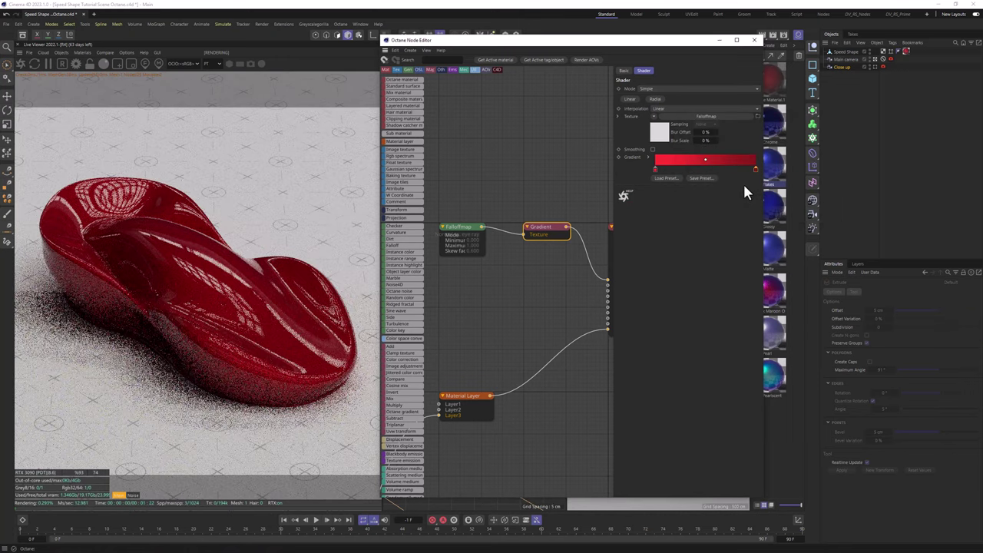
Solo the base Gradient, raise the falloff skew factor on its Falloffmap, and end solo mode
{"action": "left_click", "coordinate": [547, 227]}
{"action": "left_click", "coordinate": [460, 227]}
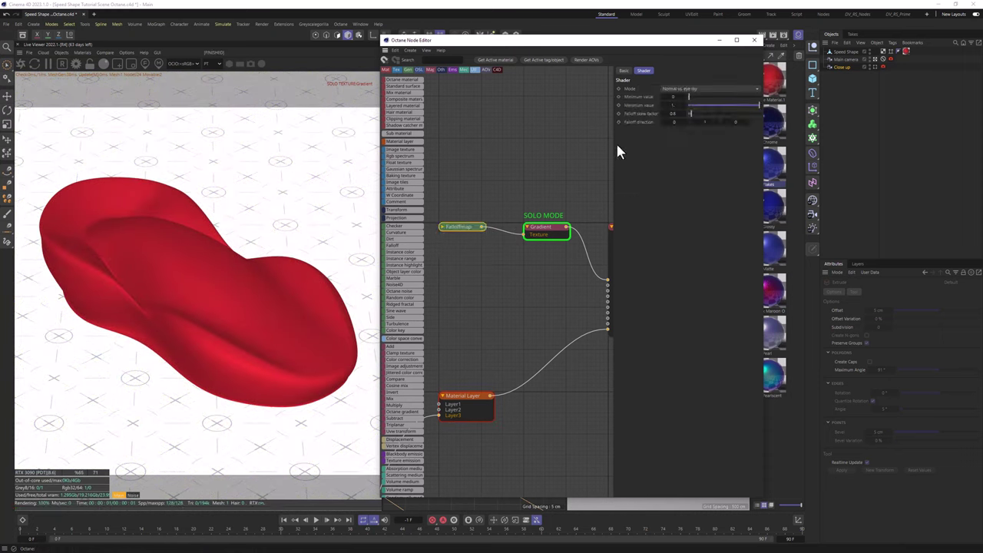
{"action": "left_click_drag", "start_coordinate": [670, 115], "coordinate": [676, 115]}
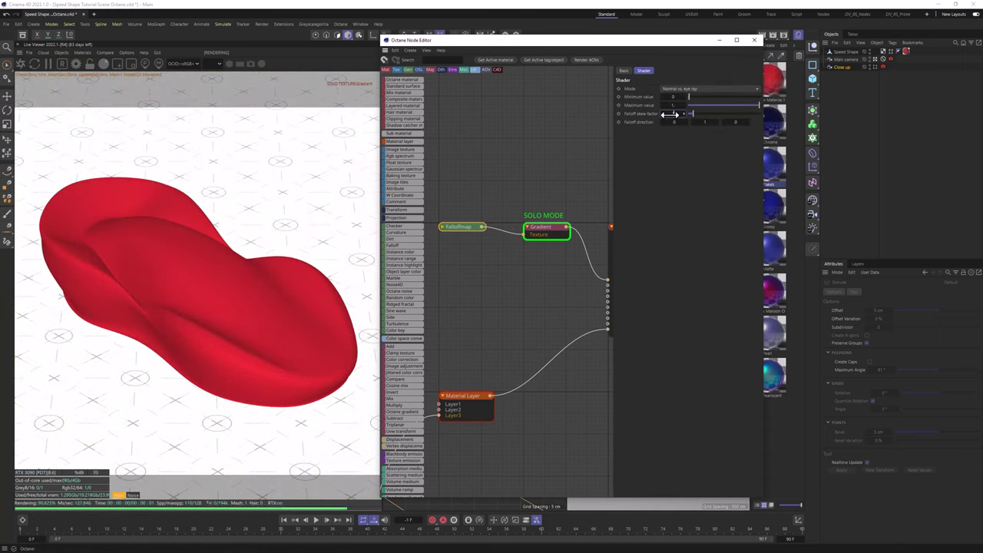
{"action": "left_click", "coordinate": [536, 228]}
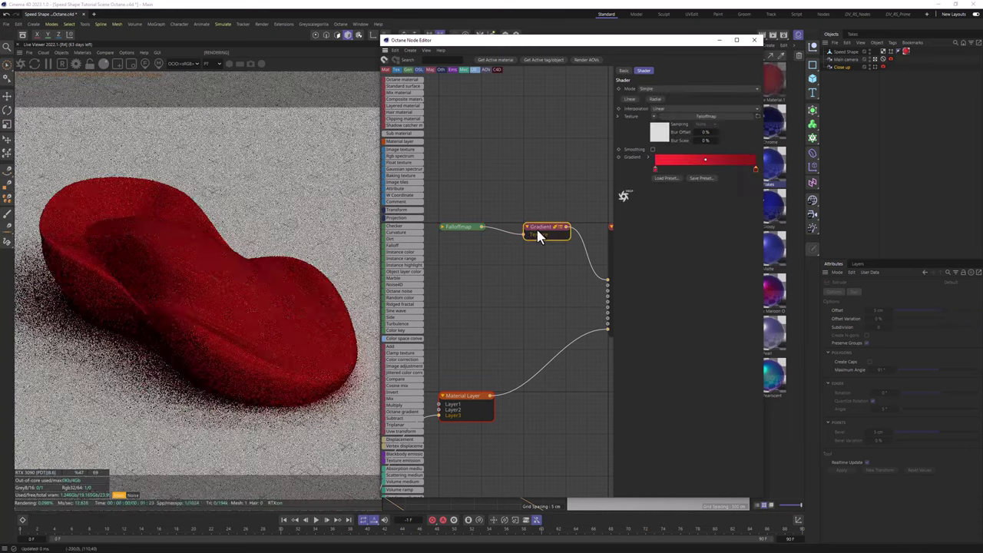
Darken the base Gradient's end knot to a value of 31%, keeping hue 0° and saturation 80%
{"action": "double_click", "coordinate": [755, 173]}
{"action": "left_click", "coordinate": [749, 203]}
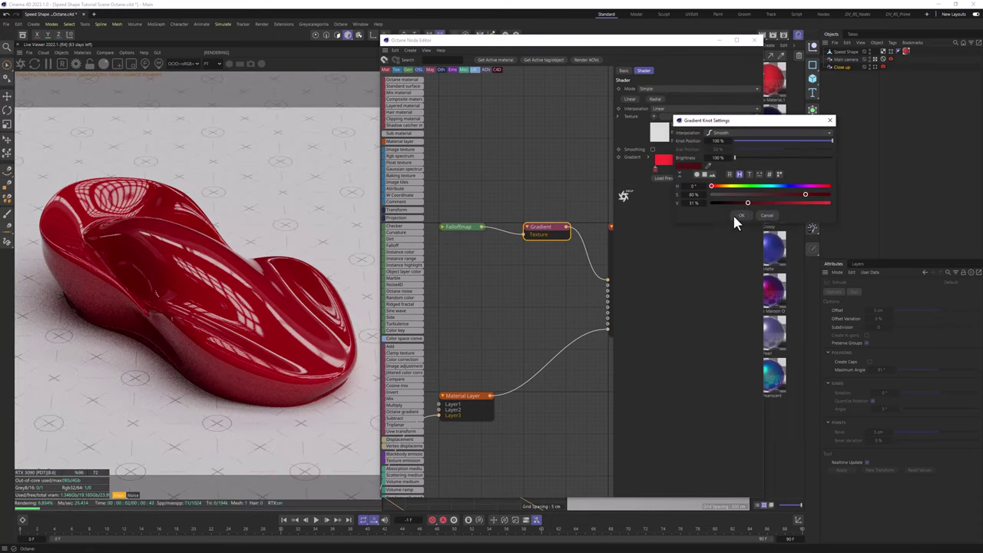
{"action": "left_click", "coordinate": [740, 216]}
{"action": "left_click", "coordinate": [648, 157]}
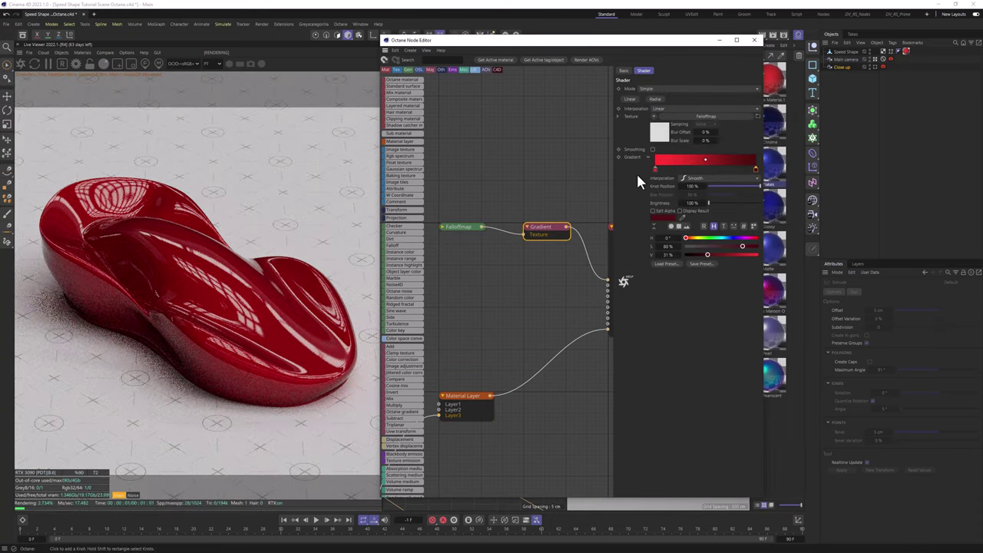
{"action": "left_click", "coordinate": [656, 169]}
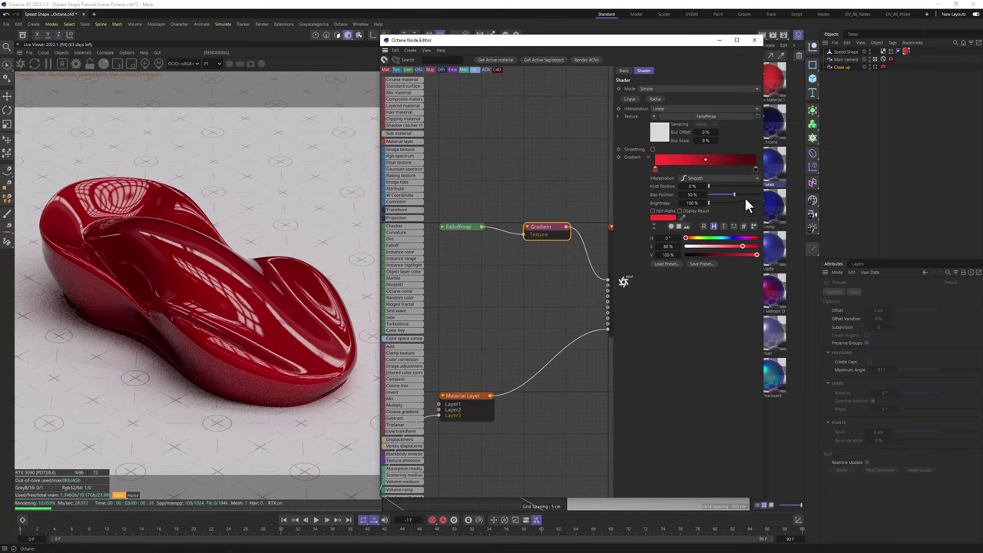
Check the base Falloffmap settings and view the base Gradient by itself on the model in solo mode
{"action": "left_click", "coordinate": [465, 226]}
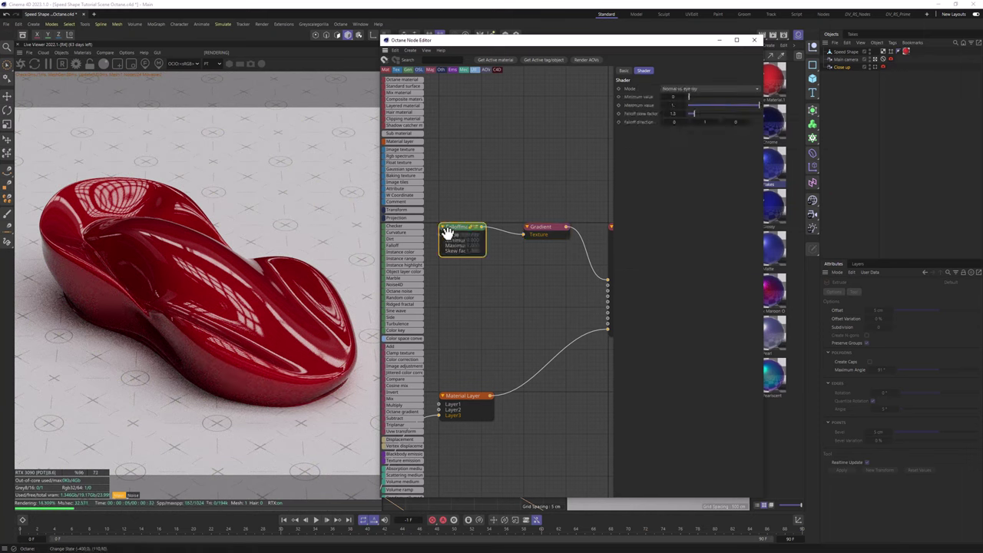
{"action": "left_click", "coordinate": [538, 227]}
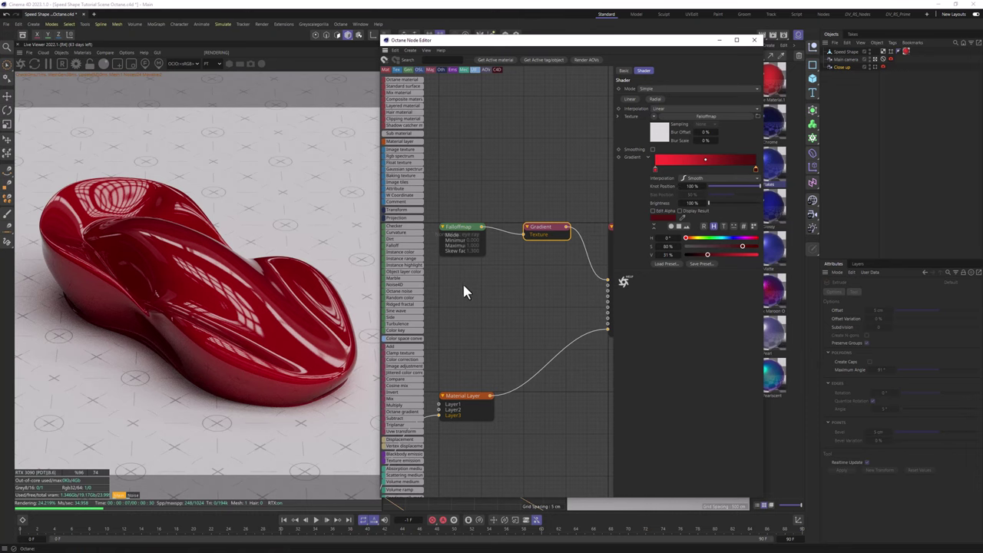
{"action": "right_click", "coordinate": [544, 228], "text": "alt"}
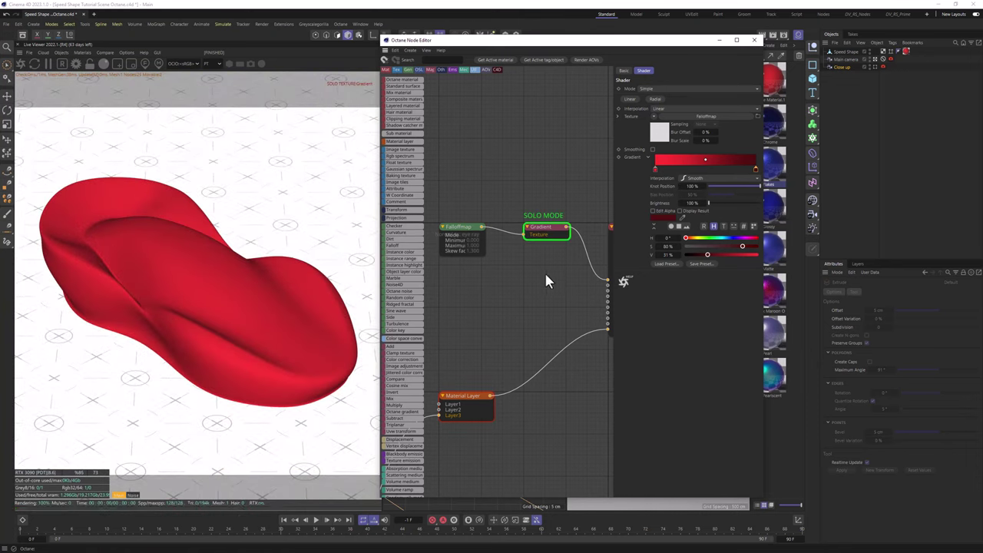
{"action": "left_click", "coordinate": [544, 229]}
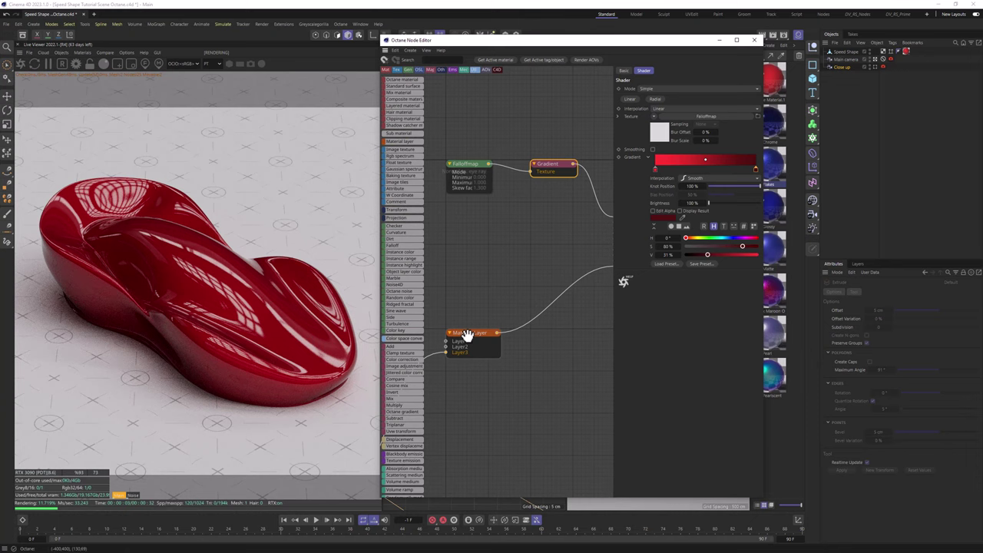
Undo the base Gradient and falloff changes and the disconnection of the Specular and Flakes layers
{"action": "key", "text": "ctrl+z"}
{"action": "key", "text": "ctrl+z"}
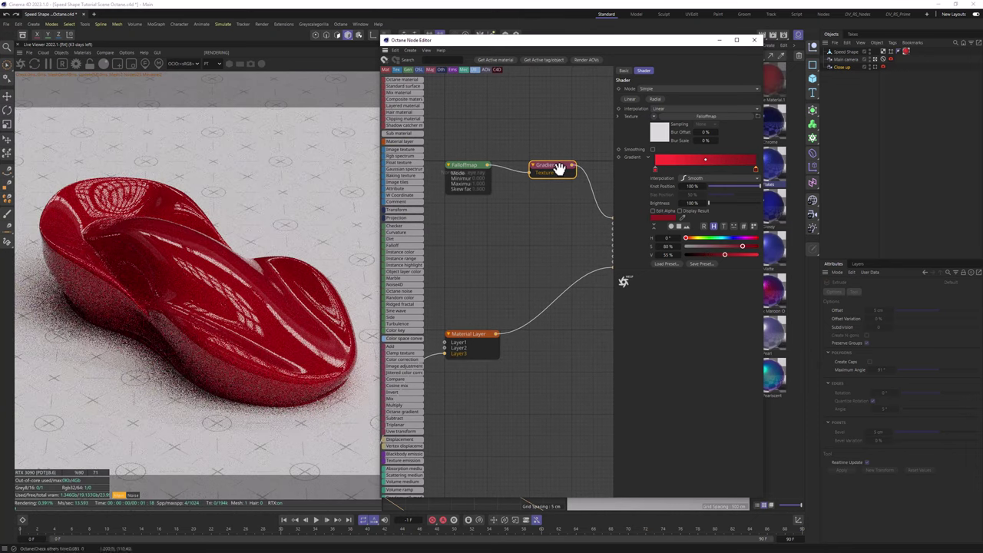
{"action": "key", "text": "ctrl+z"}
{"action": "key", "text": "ctrl+z"}
{"action": "key", "text": "ctrl+z"}
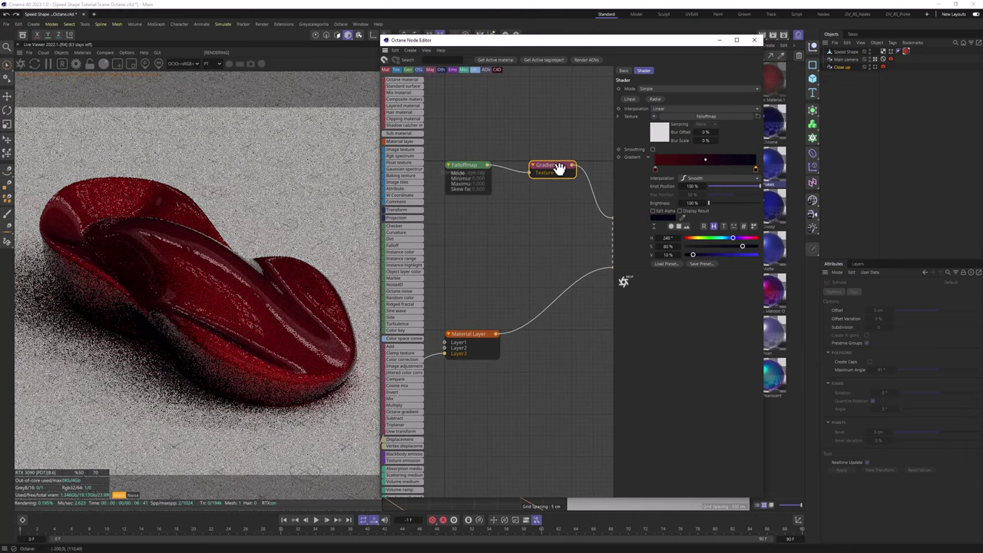
{"action": "middle_click_drag", "start_coordinate": [451, 288], "coordinate": [469, 275]}
{"action": "key", "text": "ctrl+z"}
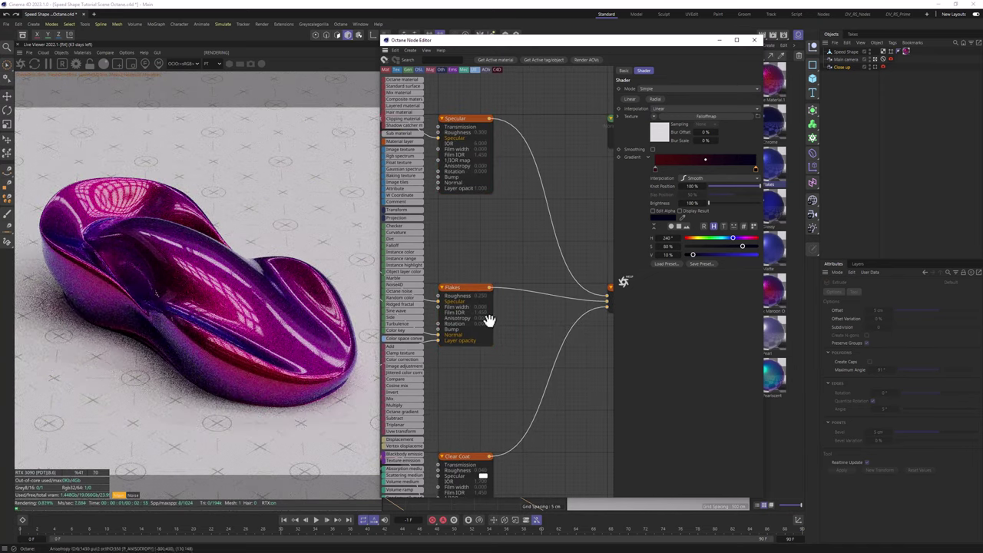
Set the Clear Coat layer's roughness to 0.4
{"action": "middle_click_drag", "start_coordinate": [467, 311], "coordinate": [536, 310]}
{"action": "scroll", "coordinate": [512, 309], "scroll_direction": "down", "scroll_amount": 3}
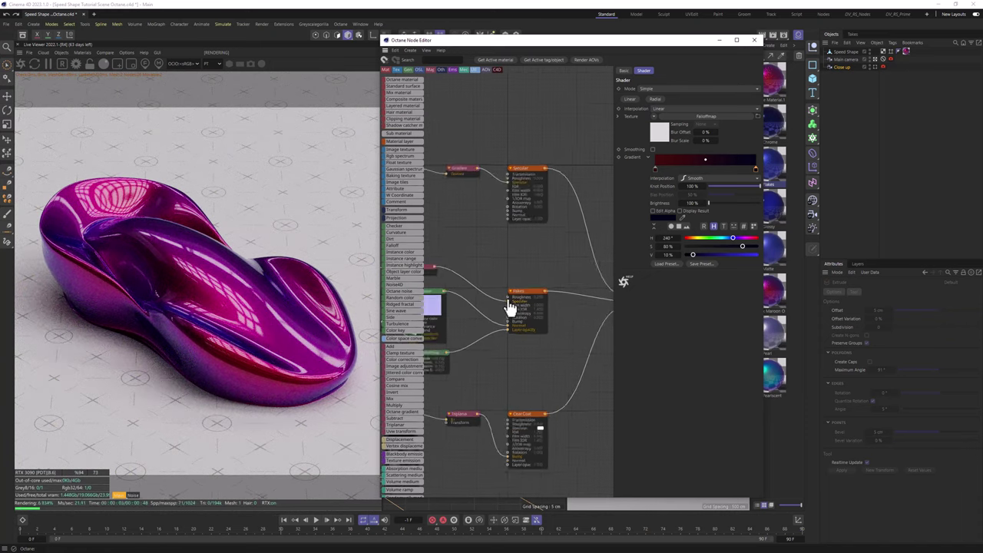
{"action": "scroll", "coordinate": [537, 415], "scroll_direction": "up", "scroll_amount": 2}
{"action": "scroll", "coordinate": [538, 415], "scroll_direction": "up", "scroll_amount": 1}
{"action": "left_click", "coordinate": [523, 417]}
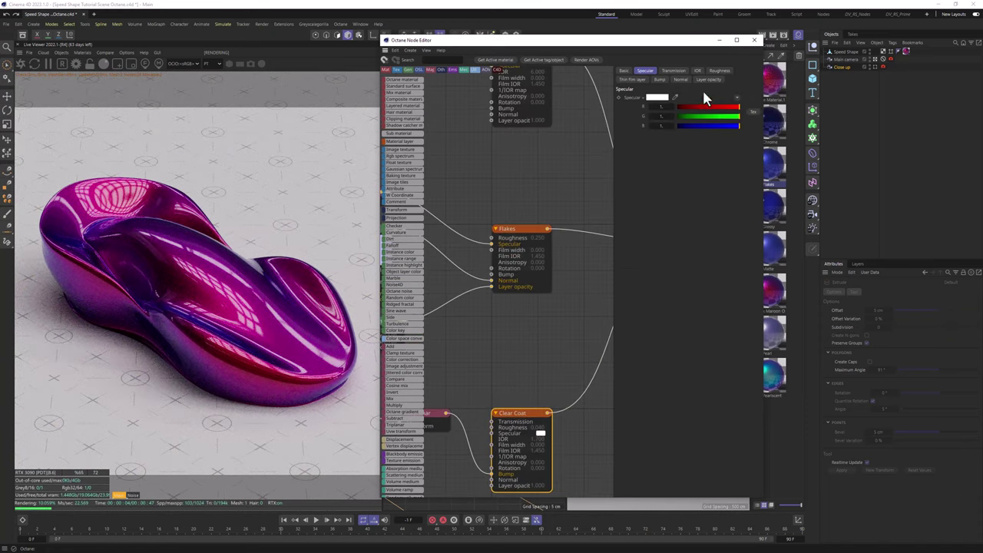
{"action": "left_click", "coordinate": [637, 80]}
{"action": "left_click", "coordinate": [717, 71]}
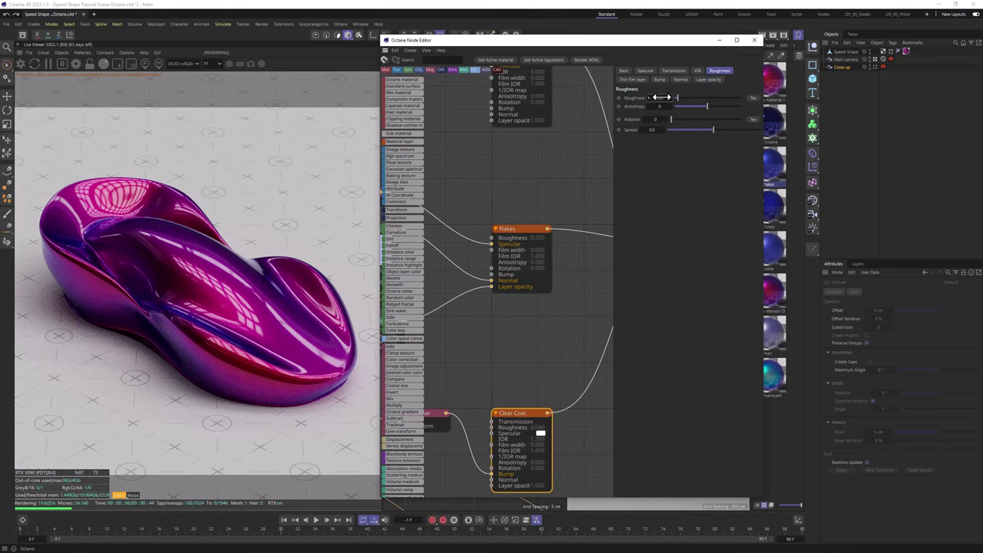
{"action": "left_click_drag", "start_coordinate": [660, 97], "coordinate": [684, 97]}
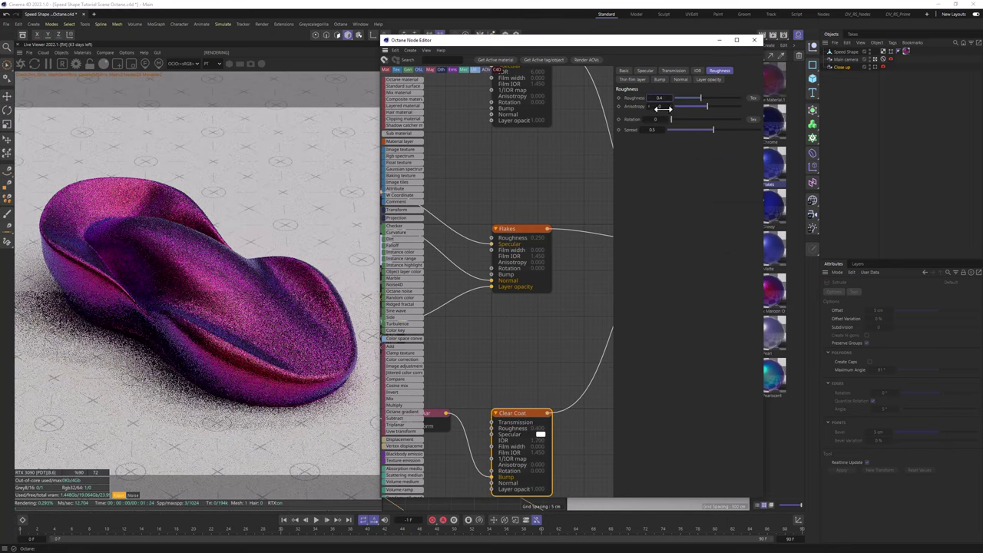
Set the Flakes layer's roughness to 0.6
{"action": "middle_click_drag", "start_coordinate": [437, 211], "coordinate": [424, 259]}
{"action": "left_click", "coordinate": [513, 280]}
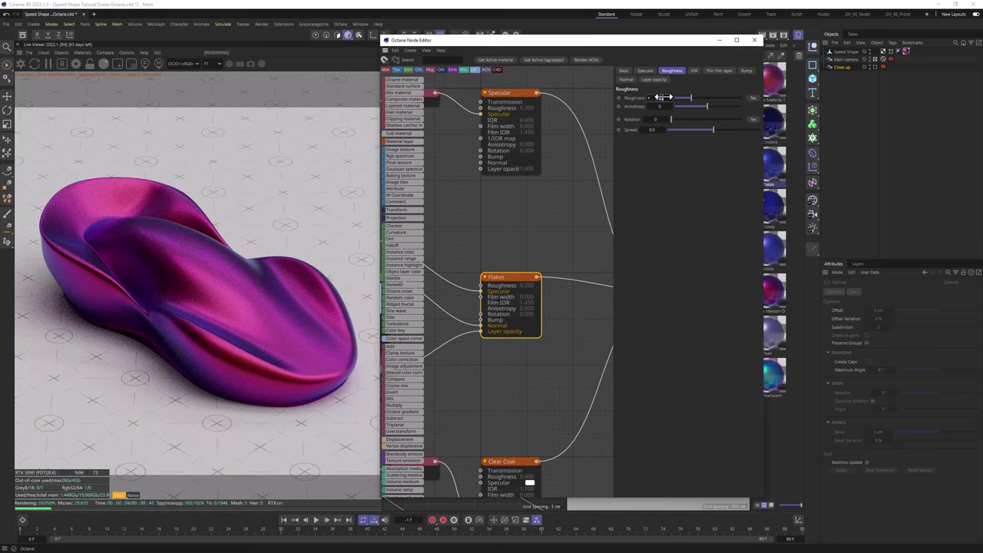
{"action": "left_click_drag", "start_coordinate": [664, 97], "coordinate": [687, 98]}
{"action": "middle_click_drag", "start_coordinate": [551, 95], "coordinate": [538, 170]}
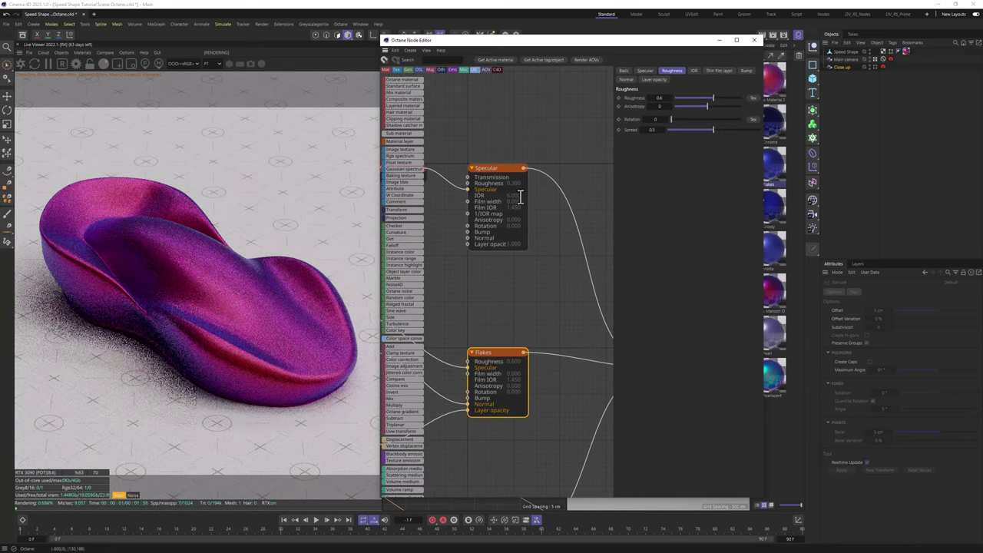
Set the Specular layer's roughness to 0.5
{"action": "left_click", "coordinate": [493, 171]}
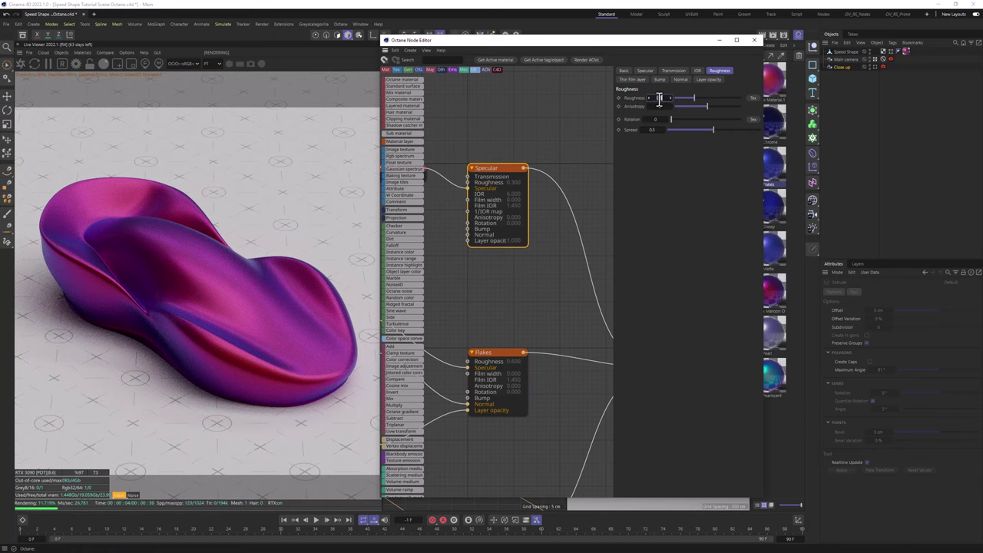
{"action": "type", "text": "0.5"}
{"action": "key", "text": "Return"}
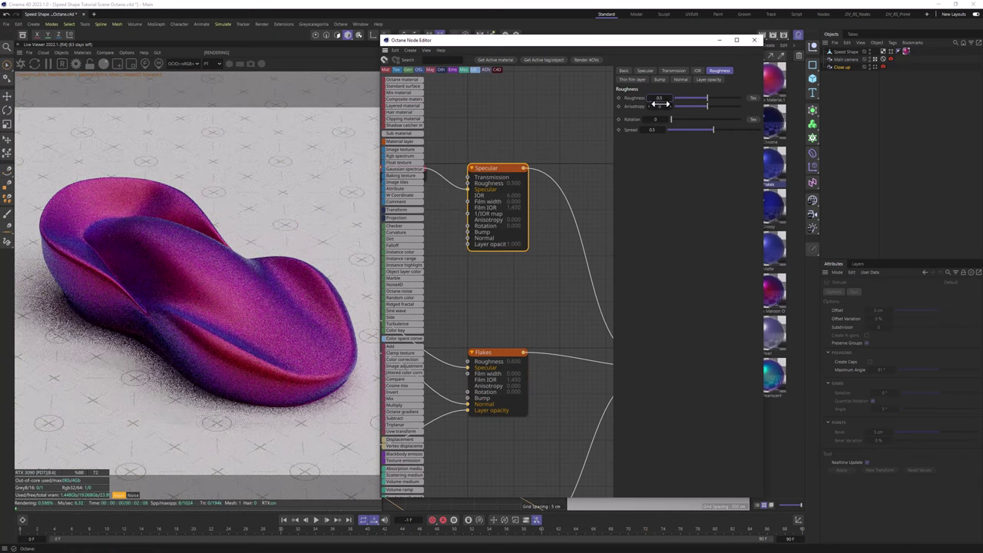
Remove the Flakes layer's connection to the Material Layer node, keeping Specular and Clear Coat attached
{"action": "middle_click_drag", "start_coordinate": [504, 214], "coordinate": [597, 191]}
{"action": "left_click", "coordinate": [589, 345]}
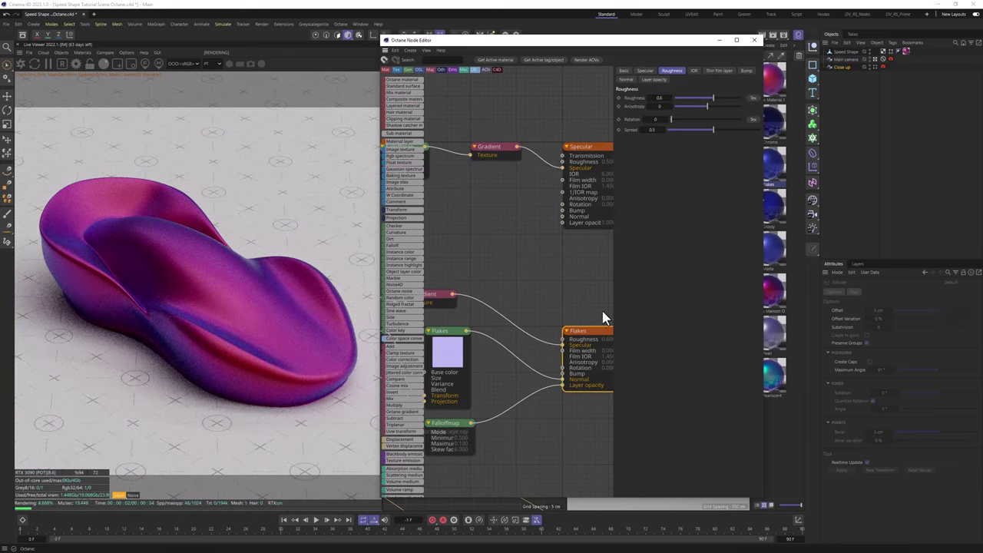
{"action": "middle_click_drag", "start_coordinate": [590, 319], "coordinate": [625, 292]}
{"action": "left_click", "coordinate": [561, 321]}
{"action": "key", "text": "Delete"}
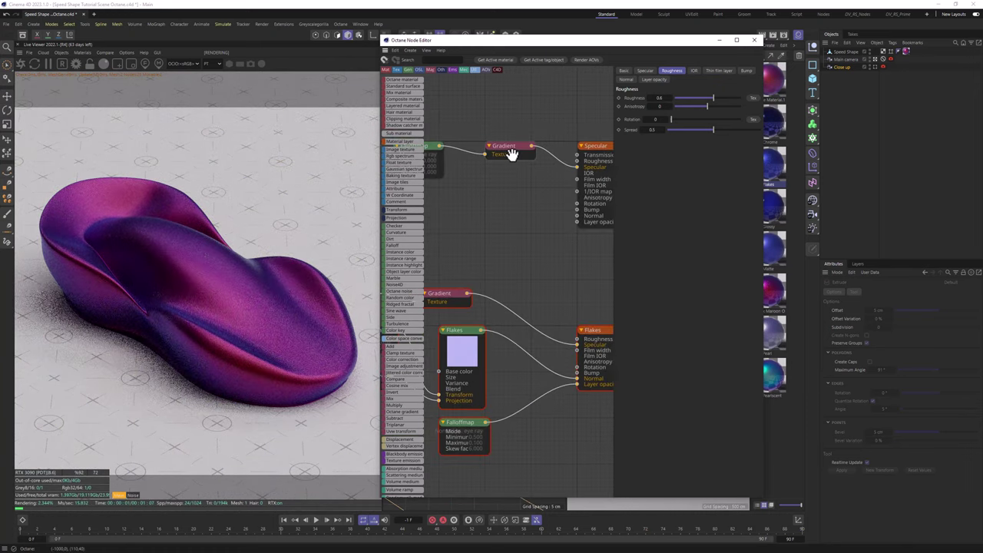
Try a slightly lower roughness on the Clear Coat layer and return it to 0.4
{"action": "middle_click_drag", "start_coordinate": [511, 157], "coordinate": [465, 199]}
{"action": "left_click", "coordinate": [550, 189]}
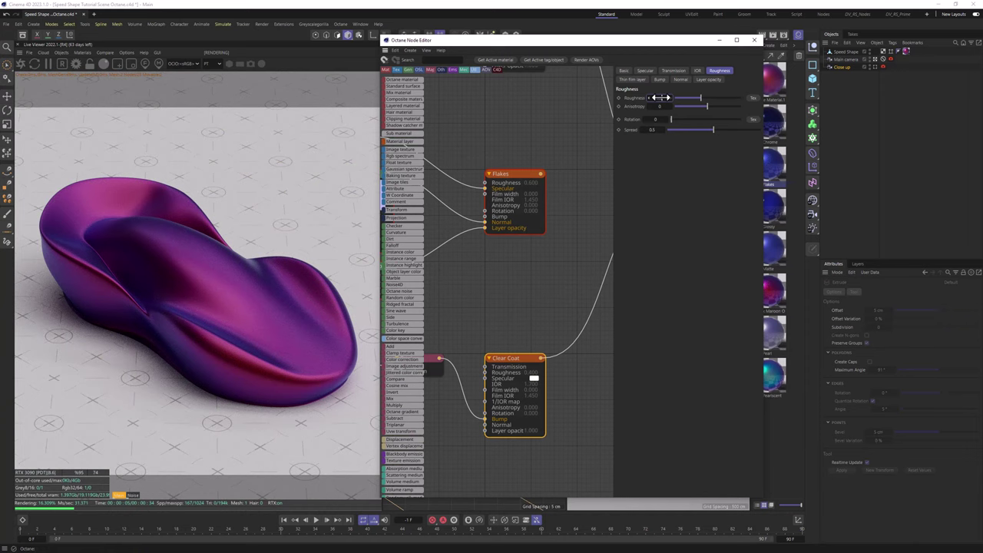
{"action": "scroll", "coordinate": [661, 97], "scroll_direction": "down", "scroll_amount": 5}
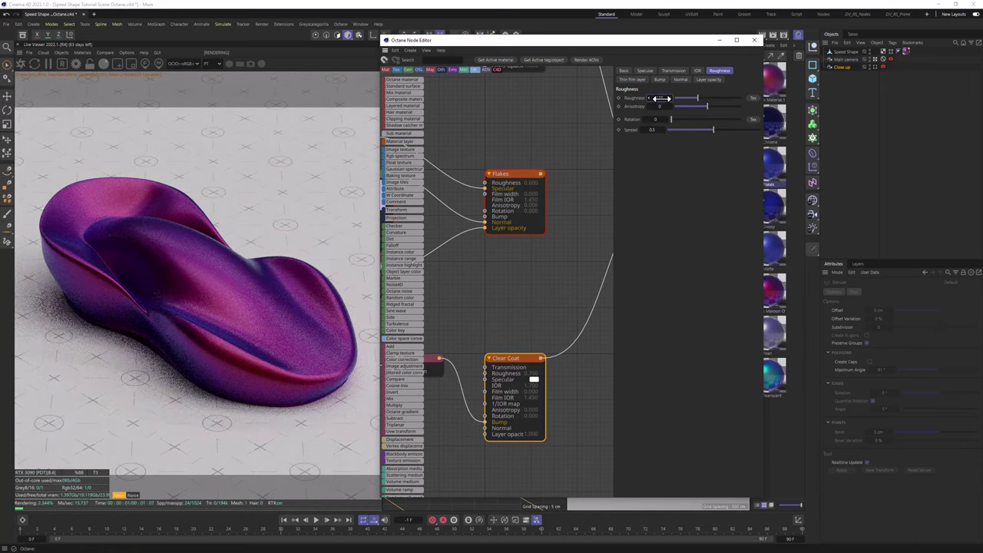
{"action": "middle_click_drag", "start_coordinate": [548, 152], "coordinate": [559, 167]}
{"action": "type", "text": "0.4"}
{"action": "key", "text": "Return"}
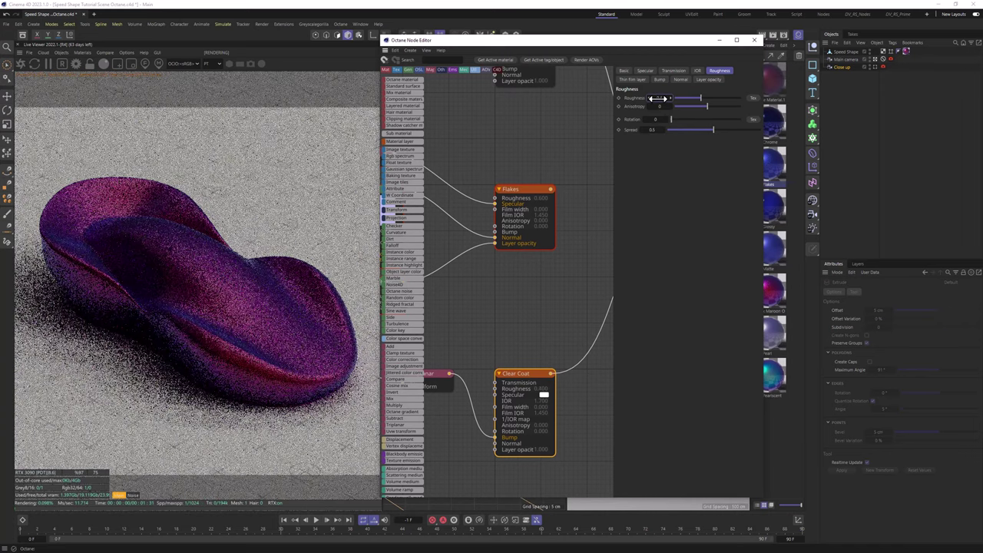
Set the Specular layer's roughness to 0.45
{"action": "middle_click_drag", "start_coordinate": [538, 120], "coordinate": [536, 175]}
{"action": "left_click", "coordinate": [527, 84]}
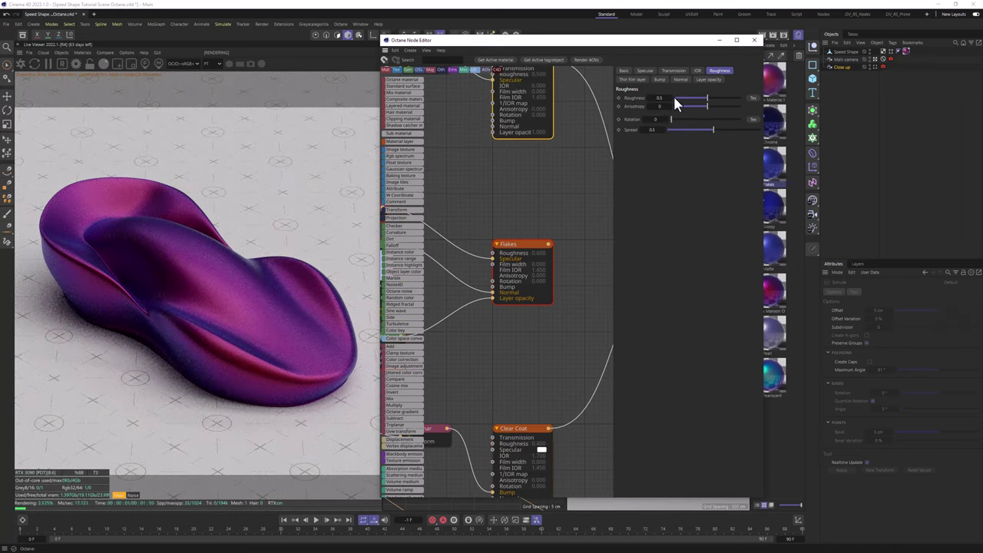
{"action": "left_click_drag", "start_coordinate": [663, 97], "coordinate": [660, 98]}
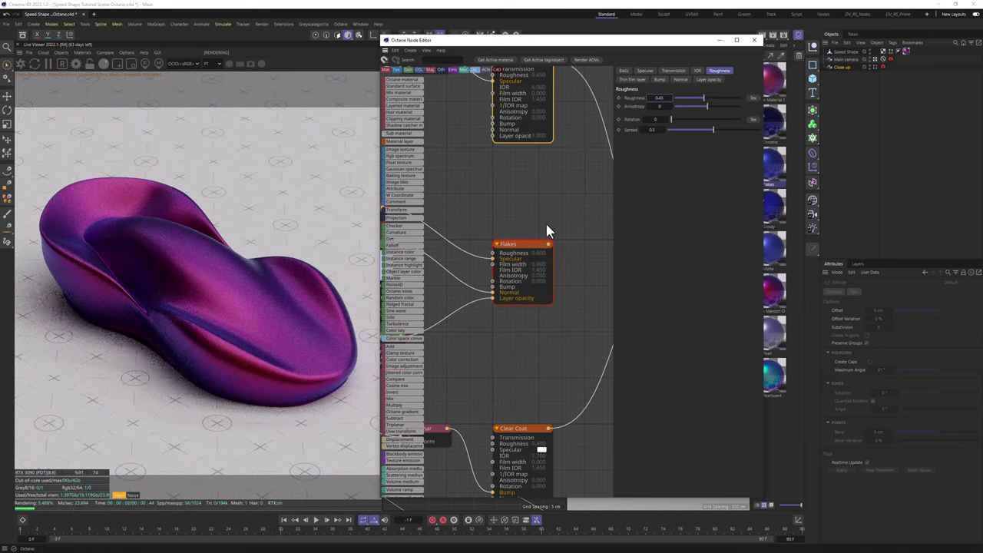
Undo the roughness changes on the three layers and disconnect only the Flakes layer from the Material Layer node
{"action": "middle_click_drag", "start_coordinate": [516, 210], "coordinate": [564, 233]}
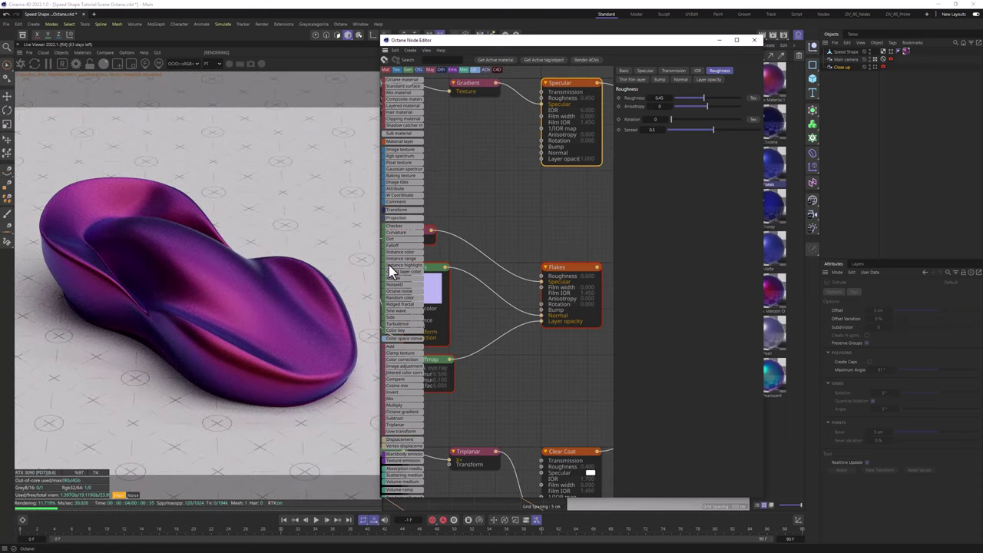
{"action": "scroll", "coordinate": [494, 233], "scroll_direction": "down", "scroll_amount": 5}
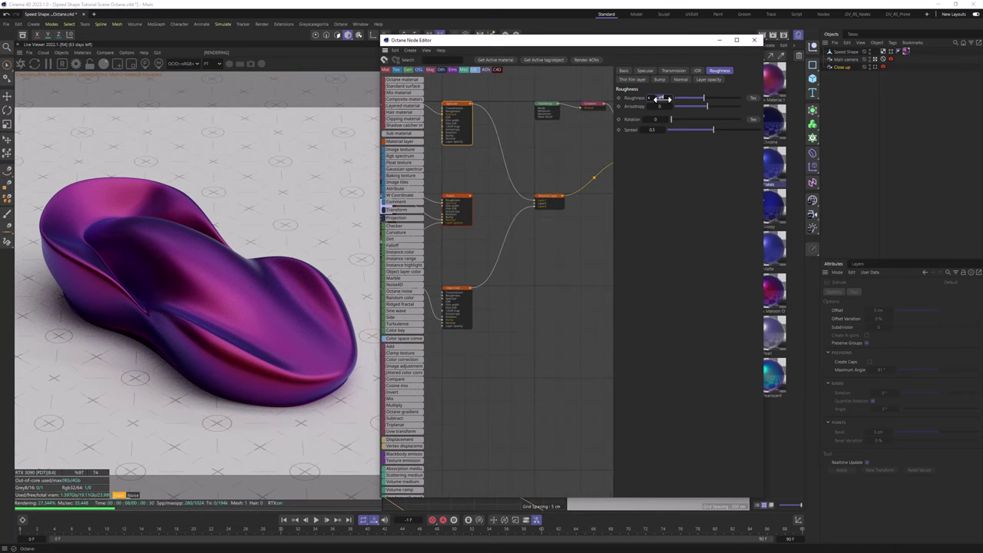
{"action": "left_click", "coordinate": [470, 281]}
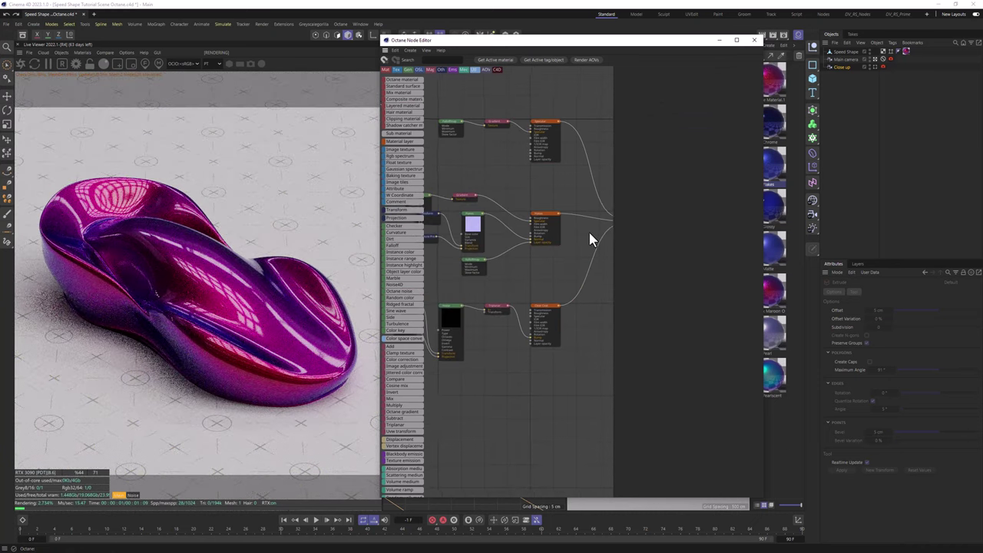
{"action": "left_click", "coordinate": [579, 223]}
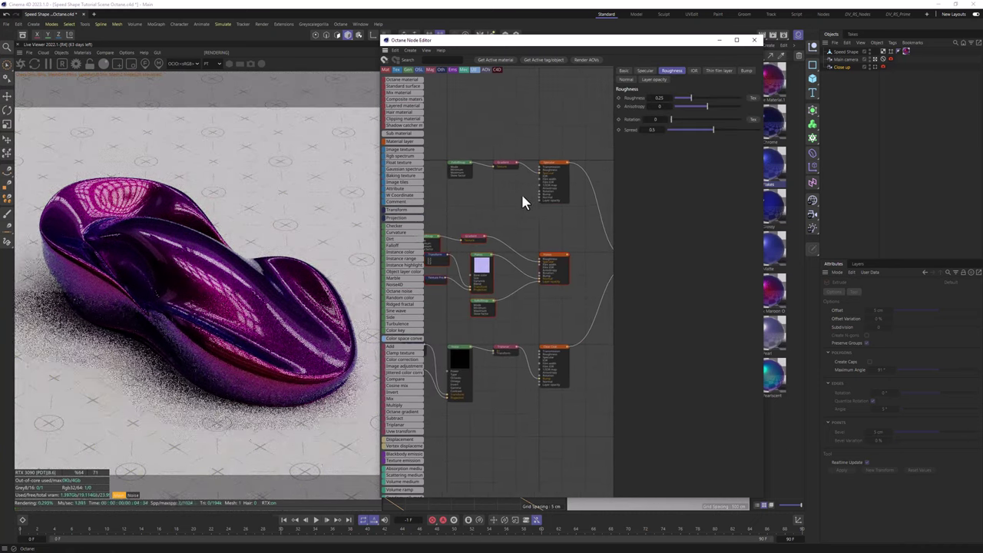
Lower the Specular layer's roughness to 0.15
{"action": "left_click", "coordinate": [547, 167]}
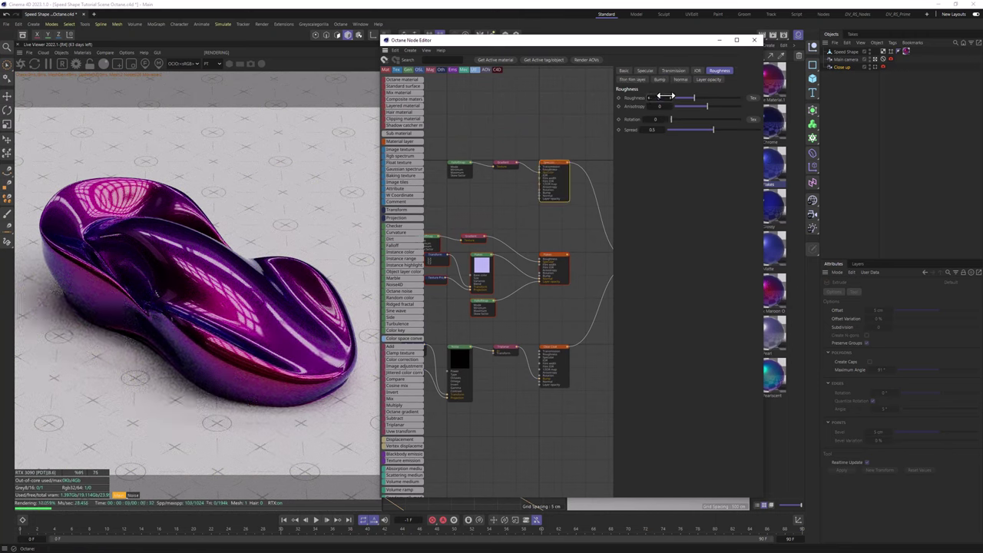
{"action": "left_click_drag", "start_coordinate": [665, 97], "coordinate": [658, 95]}
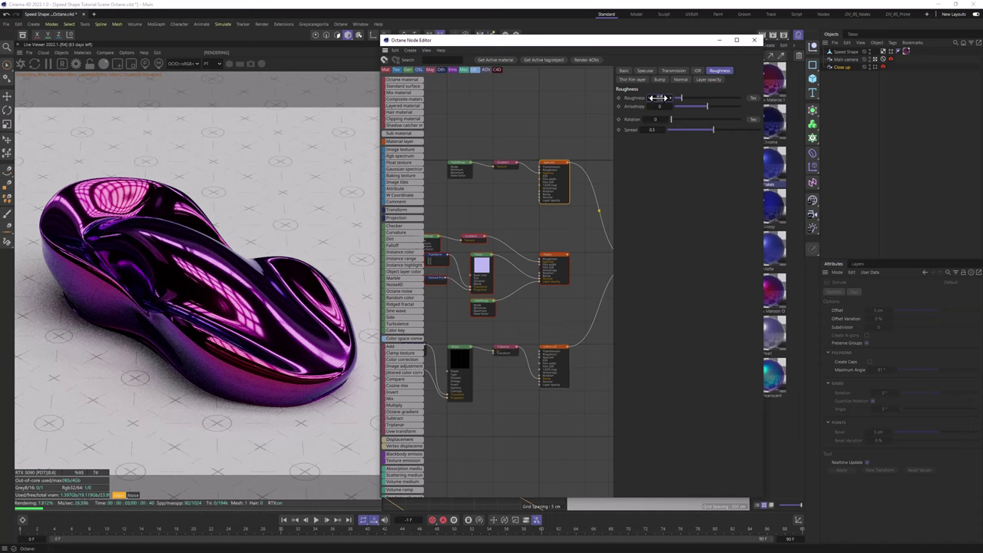
{"action": "left_click_drag", "start_coordinate": [659, 98], "coordinate": [663, 98]}
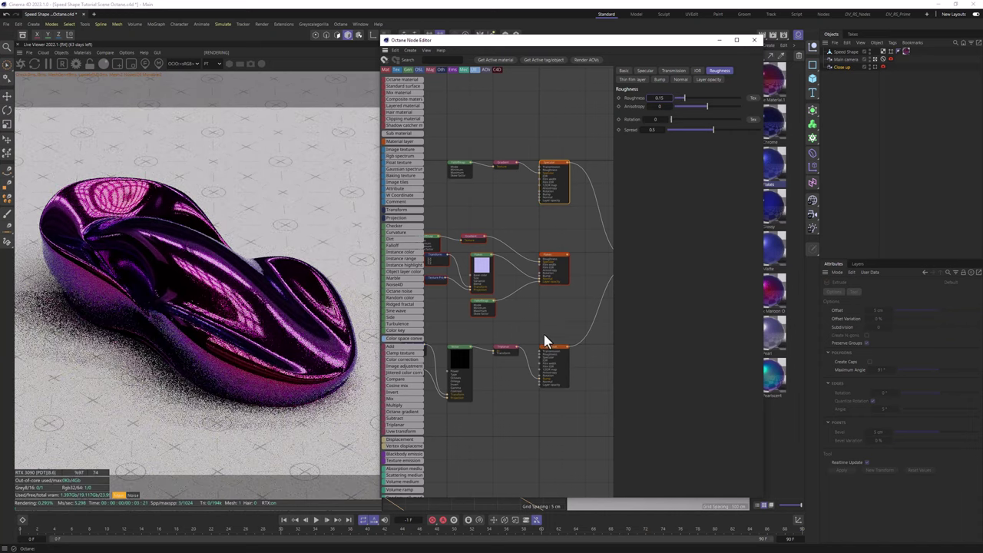
Set the Clear Coat layer's IOR to 2
{"action": "left_click", "coordinate": [550, 346]}
{"action": "left_click", "coordinate": [698, 71]}
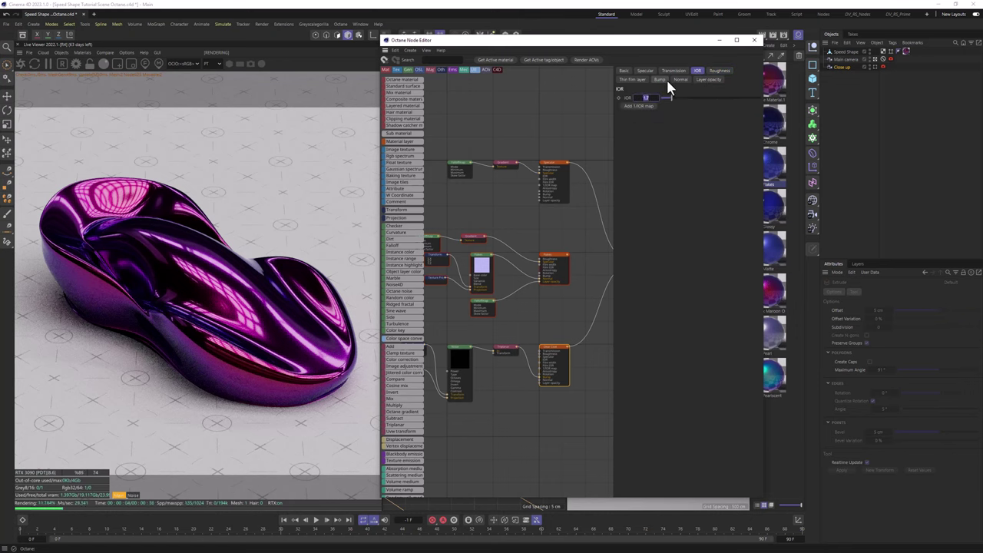
{"action": "type", "text": "2"}
{"action": "key", "text": "Return"}
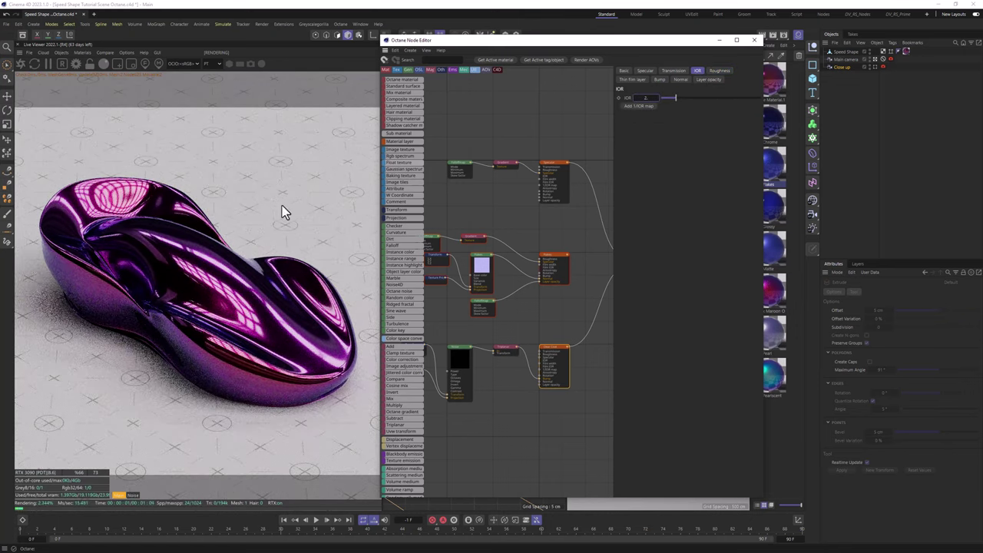
Examine the Gradient feeding the Flakes layer, its colour settings and the overall node network against the rendered paint
{"action": "middle_click_drag", "start_coordinate": [598, 196], "coordinate": [427, 280]}
{"action": "left_click", "coordinate": [516, 248]}
{"action": "middle_click_drag", "start_coordinate": [470, 240], "coordinate": [551, 199]}
{"action": "left_click", "coordinate": [513, 265]}
{"action": "middle_click_drag", "start_coordinate": [530, 267], "coordinate": [517, 225]}
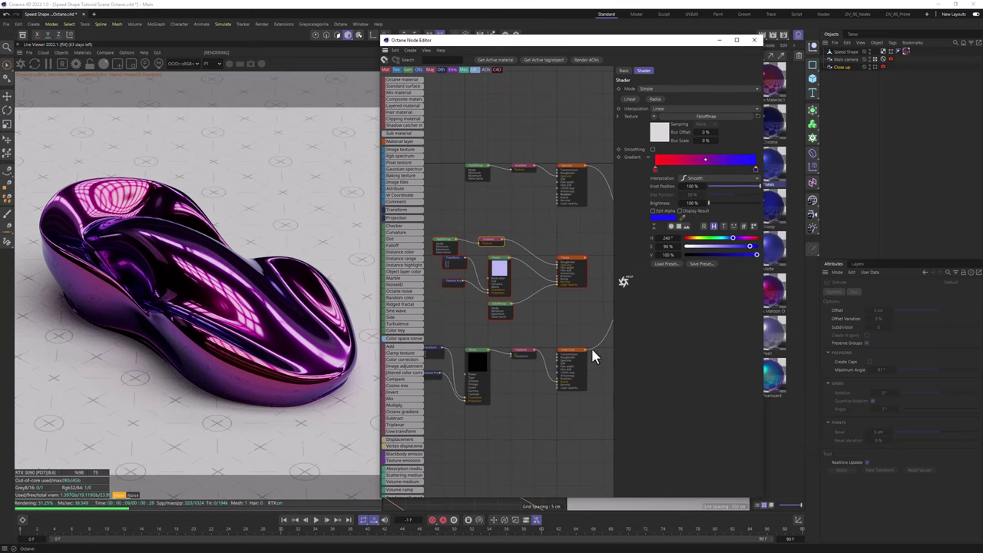
{"action": "scroll", "coordinate": [591, 355], "scroll_direction": "up", "scroll_amount": 3}
{"action": "scroll", "coordinate": [575, 351], "scroll_direction": "down", "scroll_amount": 3}
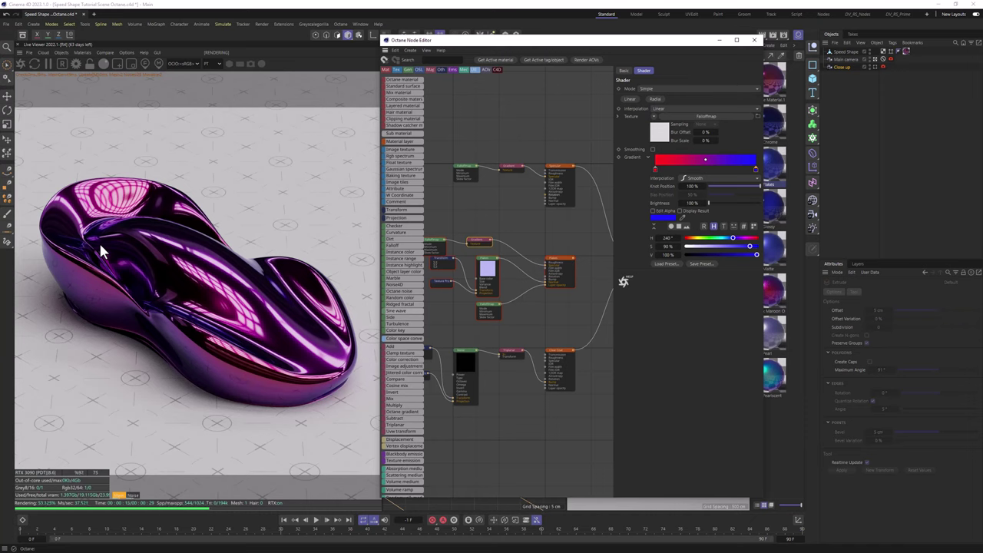
{"action": "scroll", "coordinate": [503, 284], "scroll_direction": "down", "scroll_amount": 5}
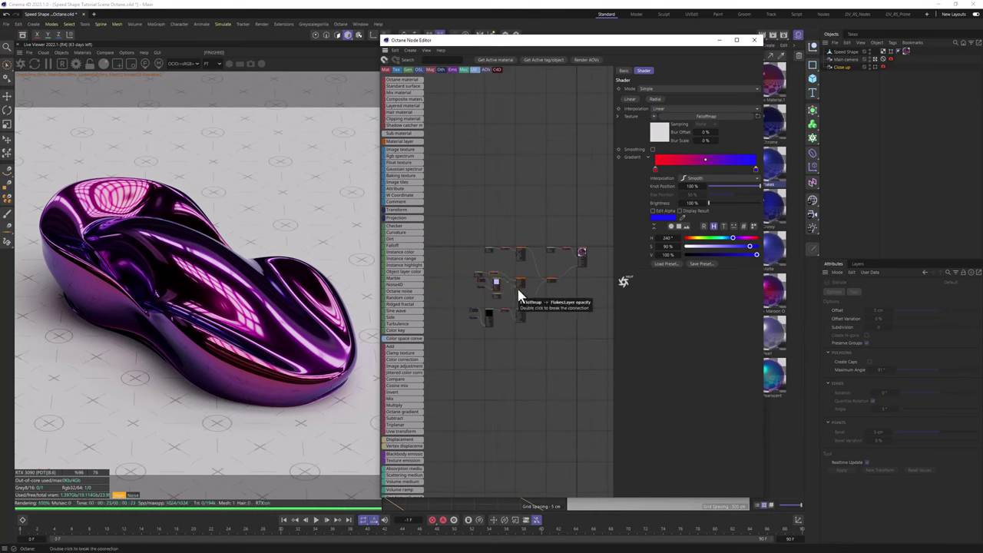
{"action": "scroll", "coordinate": [511, 284], "scroll_direction": "up", "scroll_amount": 5}
{"action": "scroll", "coordinate": [517, 285], "scroll_direction": "down", "scroll_amount": 5}
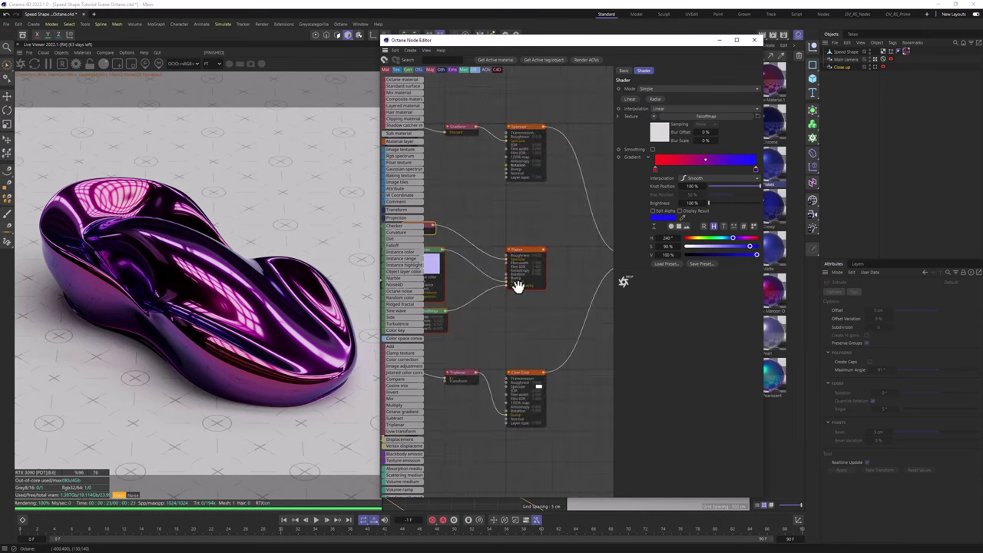
{"action": "scroll", "coordinate": [519, 286], "scroll_direction": "down", "scroll_amount": 3}
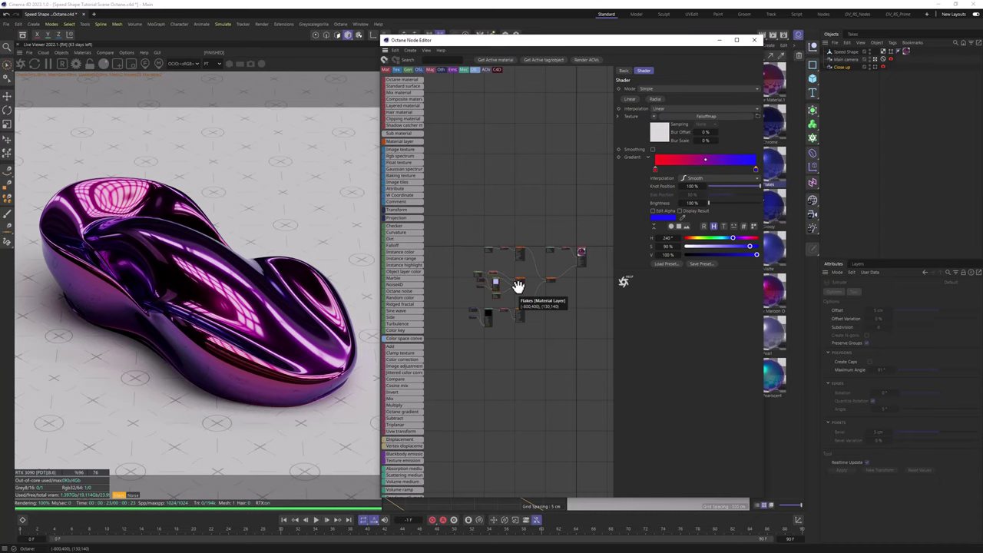
{"action": "scroll", "coordinate": [518, 286], "scroll_direction": "up", "scroll_amount": 5}
{"action": "scroll", "coordinate": [553, 315], "scroll_direction": "down", "scroll_amount": 4}
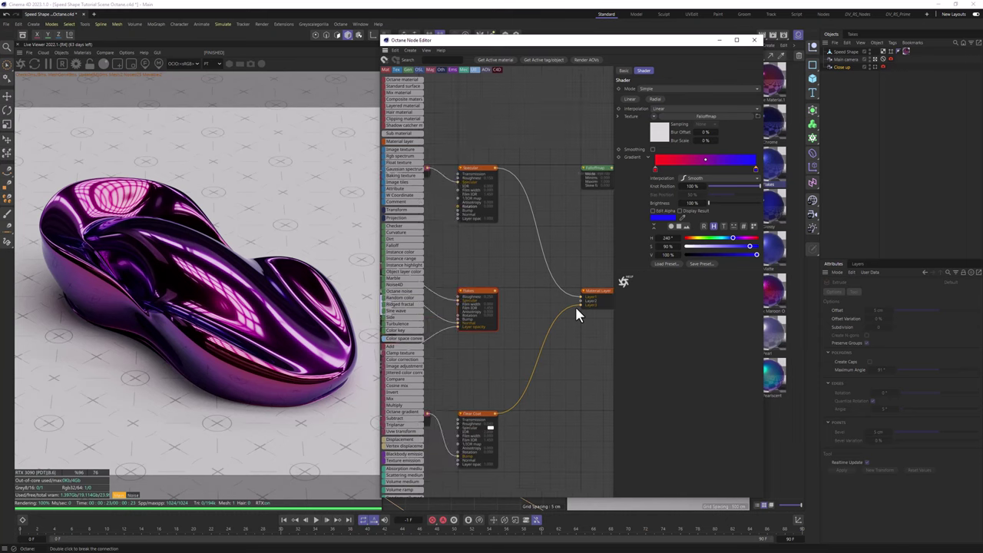
Review the Material Layer node's layer slots, its link to the Octane material and the disconnected Flakes layer's settings
{"action": "left_click", "coordinate": [573, 300]}
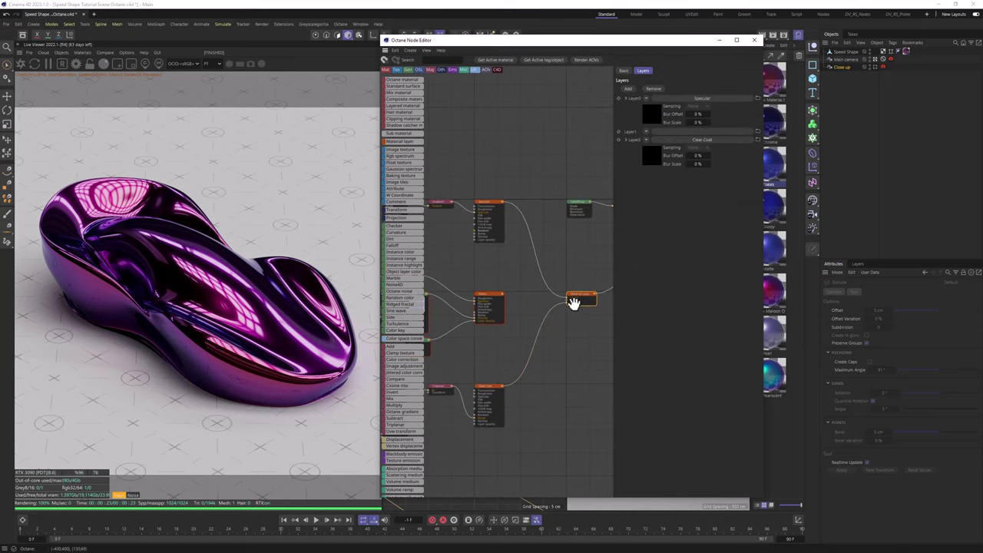
{"action": "middle_click_drag", "start_coordinate": [573, 302], "coordinate": [448, 294]}
{"action": "scroll", "coordinate": [549, 261], "scroll_direction": "up", "scroll_amount": 3}
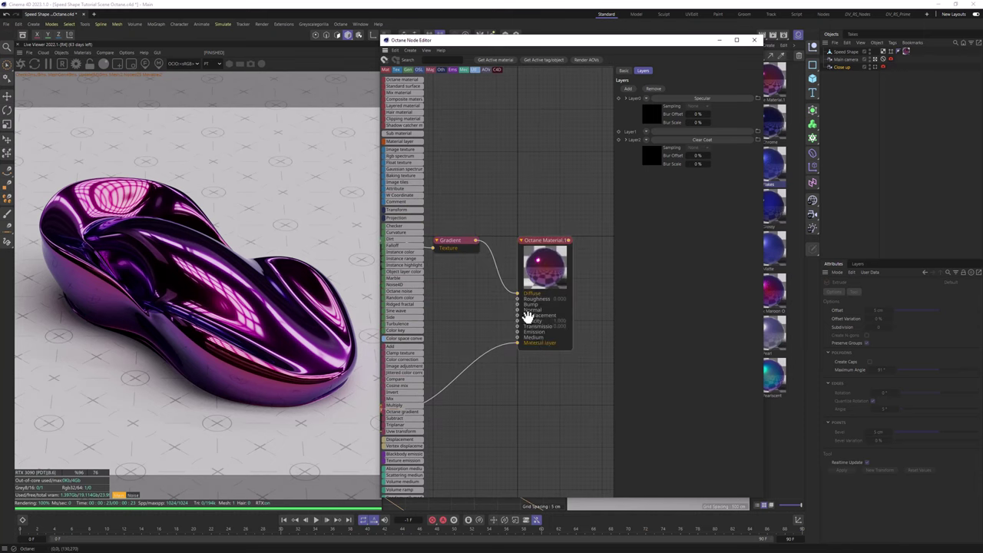
{"action": "middle_click_drag", "start_coordinate": [481, 377], "coordinate": [622, 281]}
{"action": "middle_click_drag", "start_coordinate": [481, 329], "coordinate": [577, 308]}
{"action": "scroll", "coordinate": [579, 316], "scroll_direction": "down", "scroll_amount": 3}
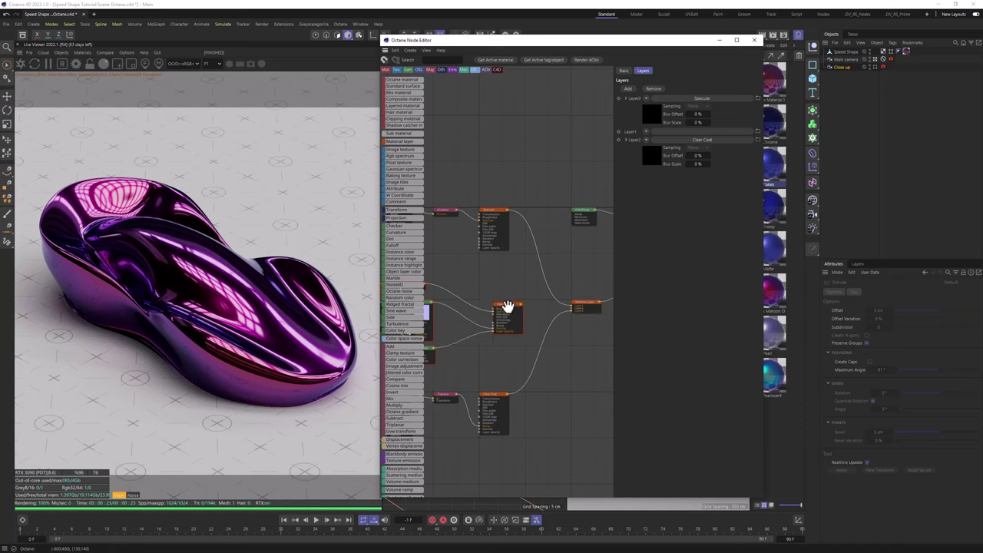
{"action": "left_click", "coordinate": [493, 305]}
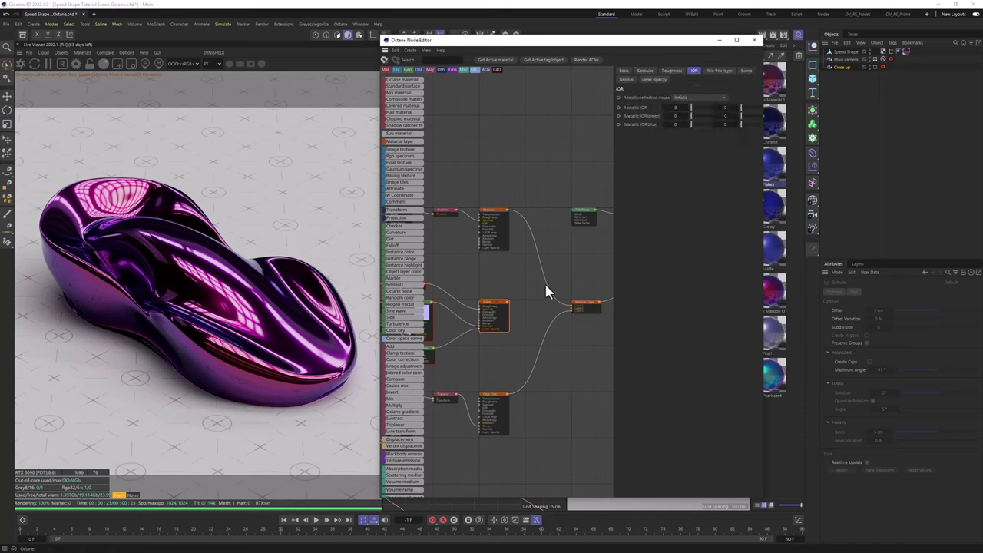
{"action": "left_click", "coordinate": [585, 308]}
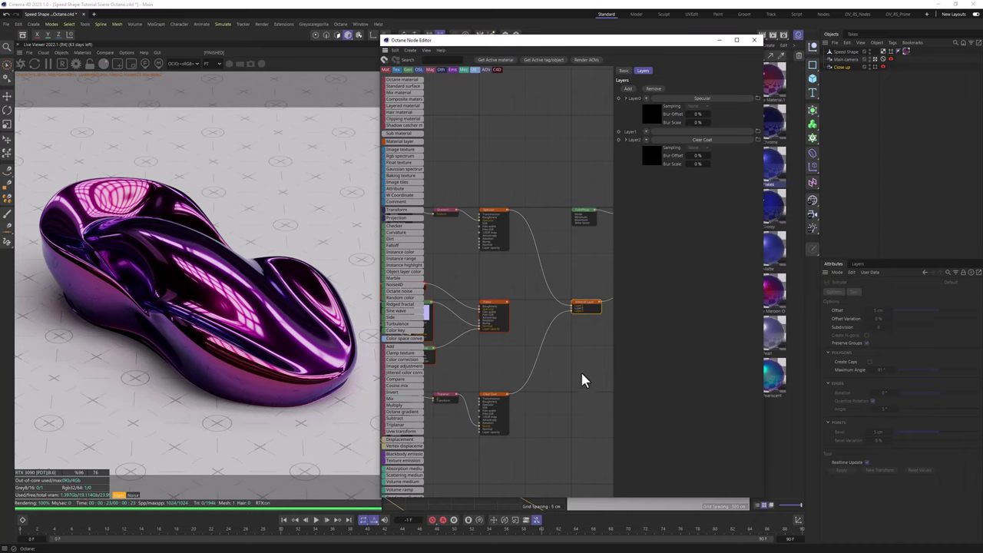
{"action": "scroll", "coordinate": [465, 292], "scroll_direction": "up", "scroll_amount": 2}
{"action": "middle_click_drag", "start_coordinate": [493, 261], "coordinate": [448, 269]}
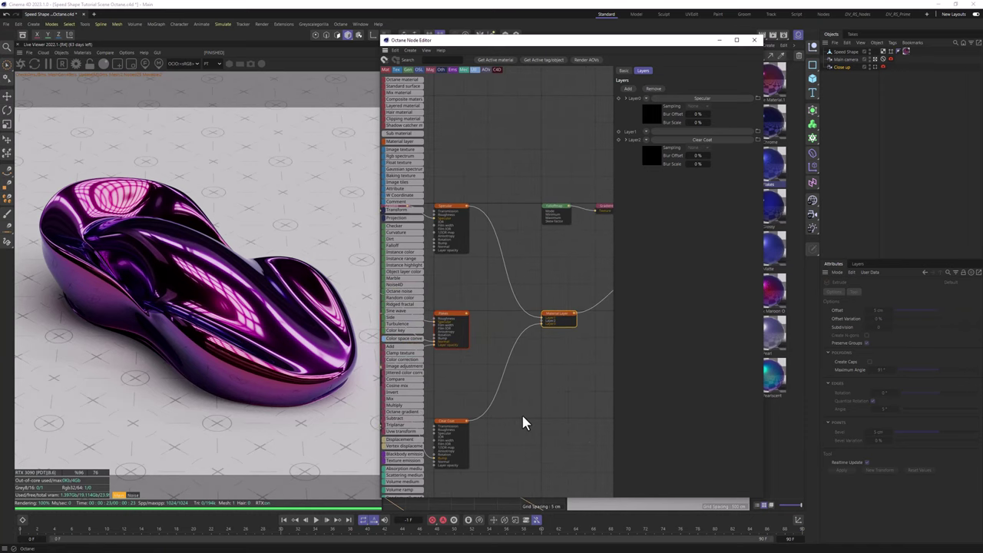